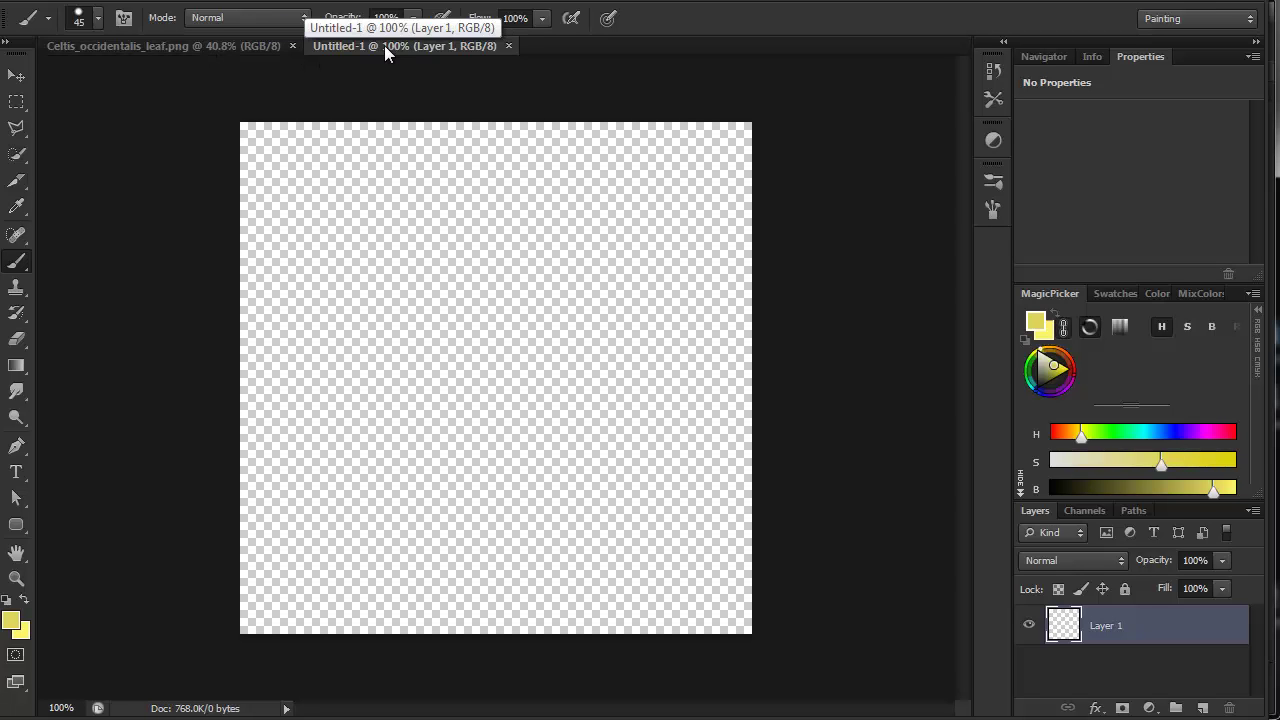
- Bring the Celtis_occidentalis_leaf.png leaf photo in front of the blank Untitled-1 canvas
{"action": "left_click", "coordinate": [163, 44]}
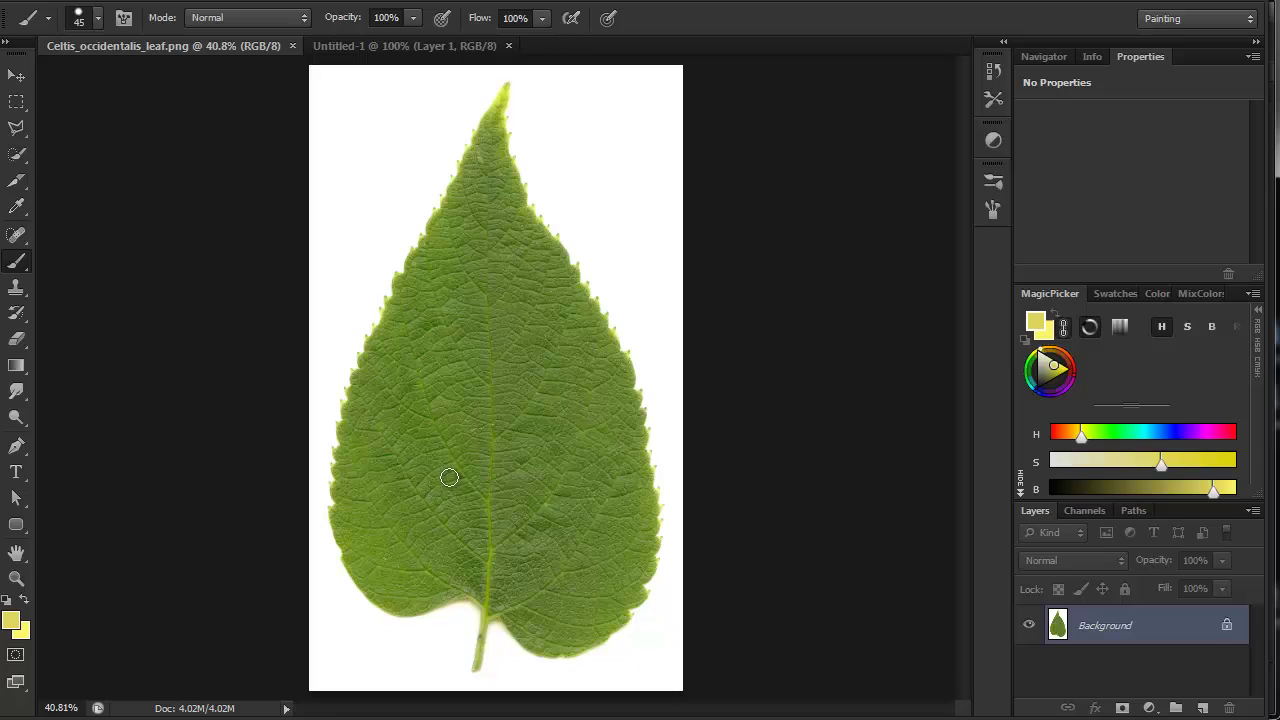
- Copy the whole leaf image and paste it into Untitled-1 as a new layer
{"action": "key", "text": "ctrl+a"}
{"action": "key", "text": "ctrl+c"}
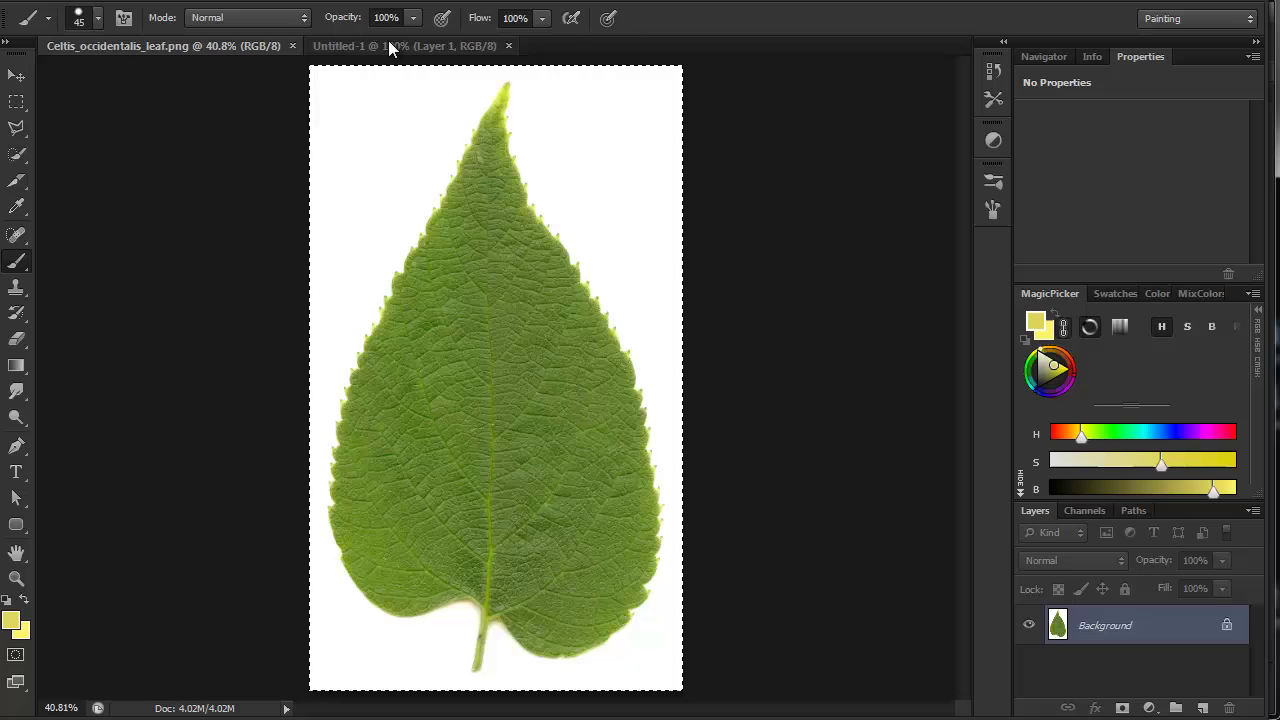
{"action": "left_click", "coordinate": [391, 44]}
{"action": "key", "text": "ctrl+v"}
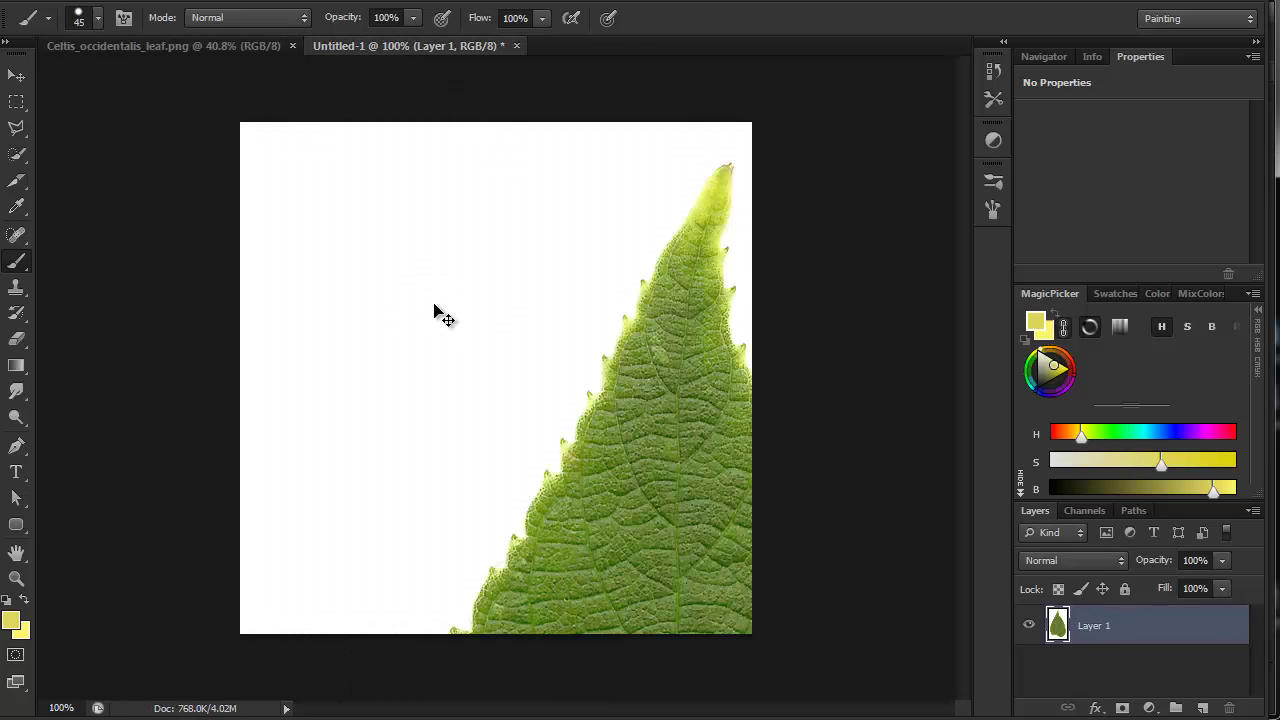
- Free-transform the pasted leaf to 33.49% and align it with the canvas's left edge
{"action": "key", "text": "ctrl+t"}
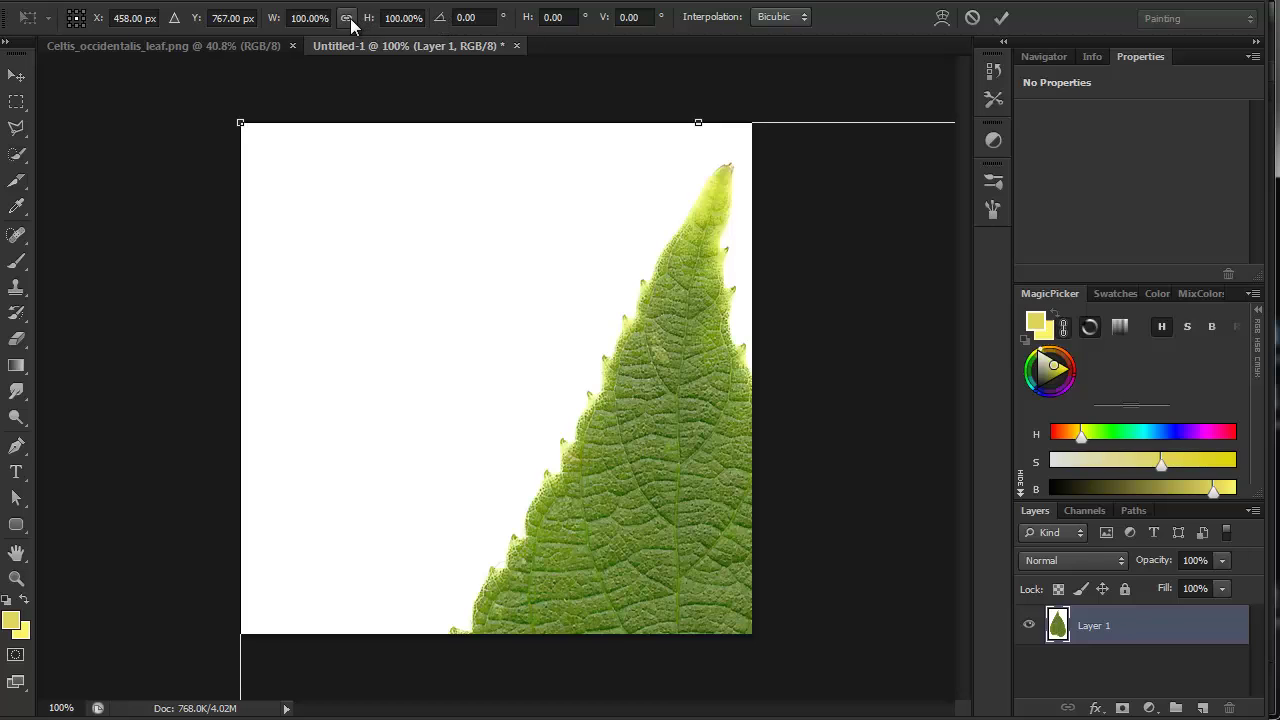
{"action": "left_click_drag", "start_coordinate": [280, 22], "coordinate": [215, 25]}
{"action": "left_click_drag", "start_coordinate": [636, 581], "coordinate": [425, 163]}
{"action": "left_click_drag", "start_coordinate": [301, 156], "coordinate": [386, 297]}
{"action": "left_click_drag", "start_coordinate": [486, 504], "coordinate": [445, 336]}
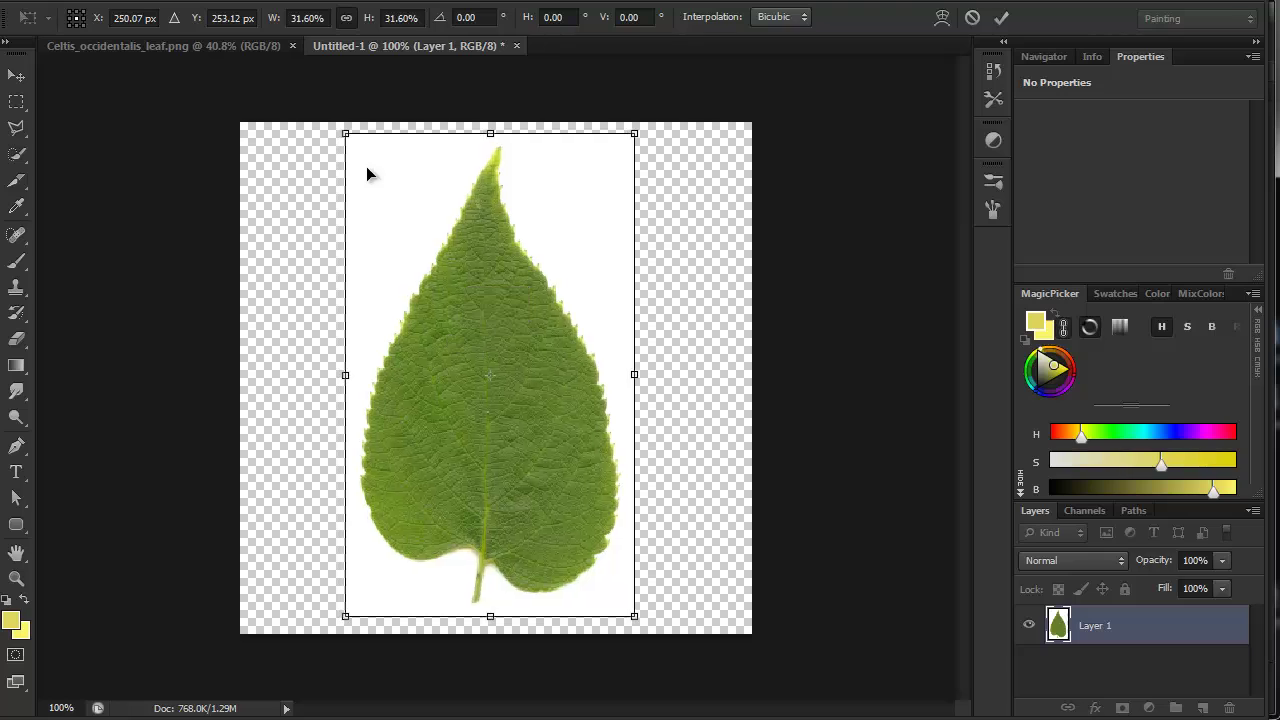
{"action": "left_click_drag", "start_coordinate": [497, 421], "coordinate": [418, 426]}
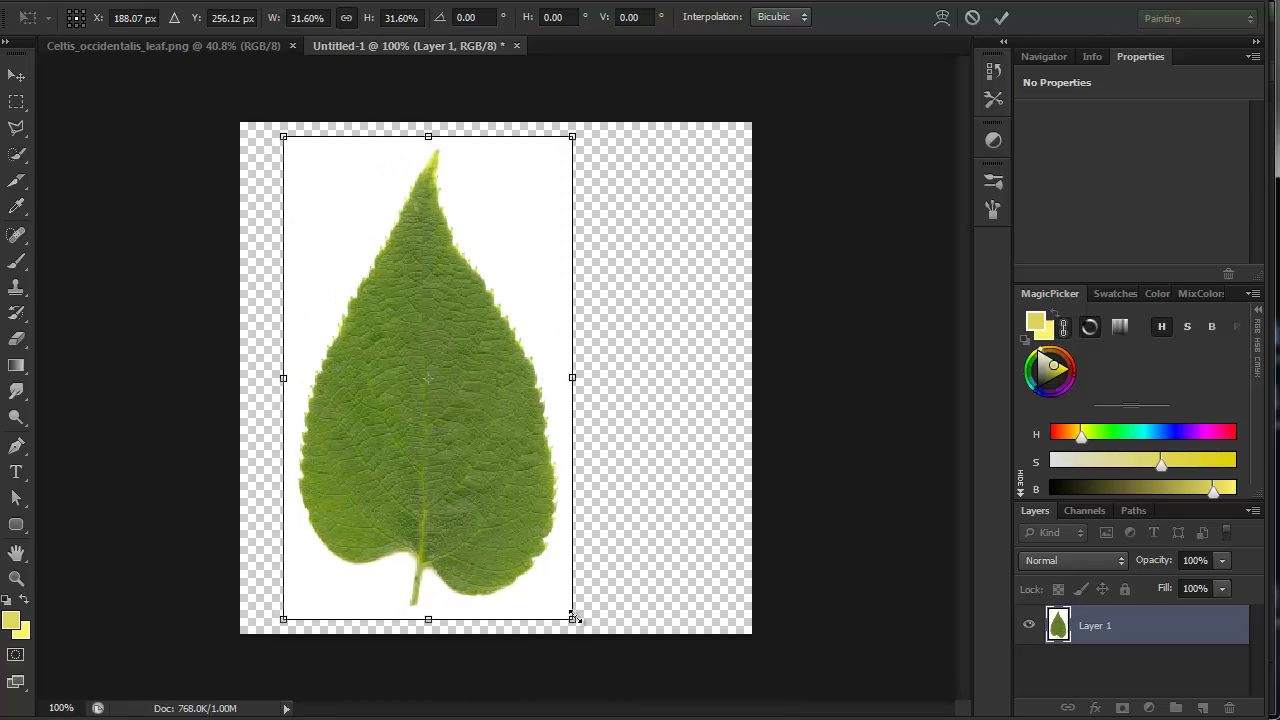
{"action": "left_click_drag", "start_coordinate": [572, 620], "coordinate": [586, 634]}
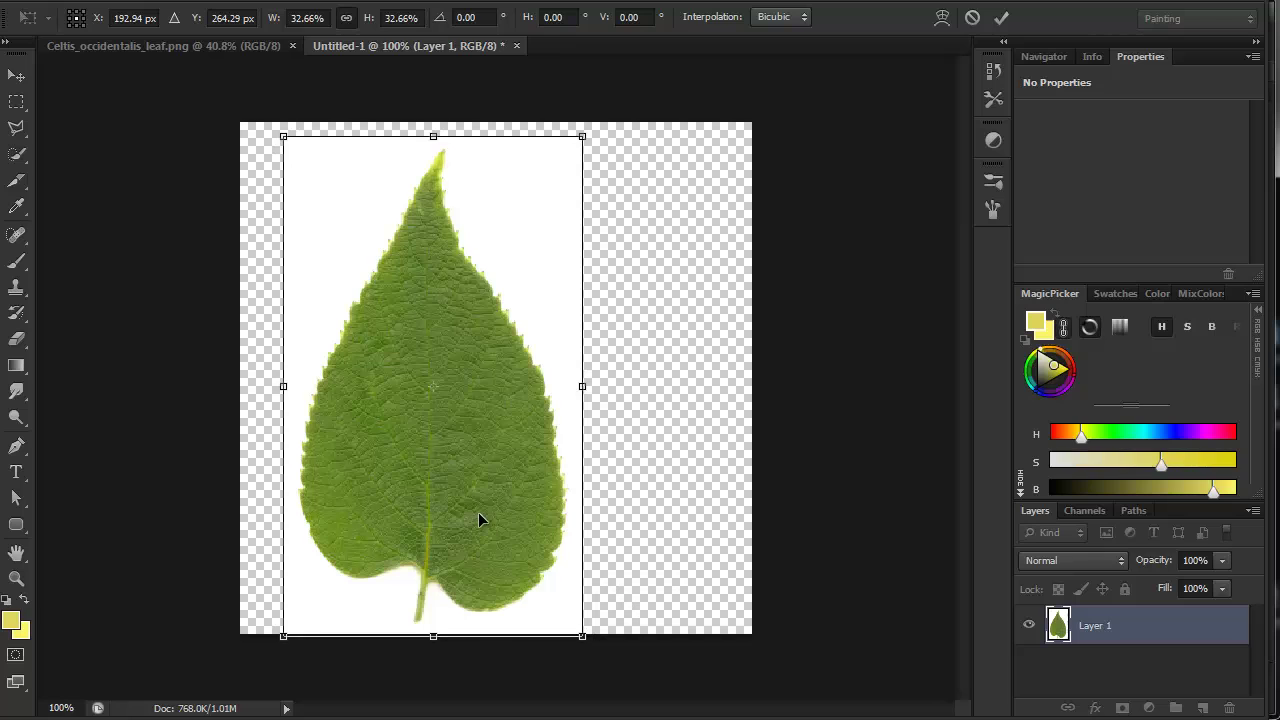
{"action": "left_click_drag", "start_coordinate": [478, 512], "coordinate": [505, 501]}
{"action": "mouse_move", "coordinate": [607, 622]}
{"action": "left_mouse_down"}
{"action": "mouse_move", "coordinate": [620, 640]}
{"action": "mouse_move", "coordinate": [614, 631]}
{"action": "left_mouse_up"}
{"action": "left_click_drag", "start_coordinate": [558, 565], "coordinate": [485, 552]}
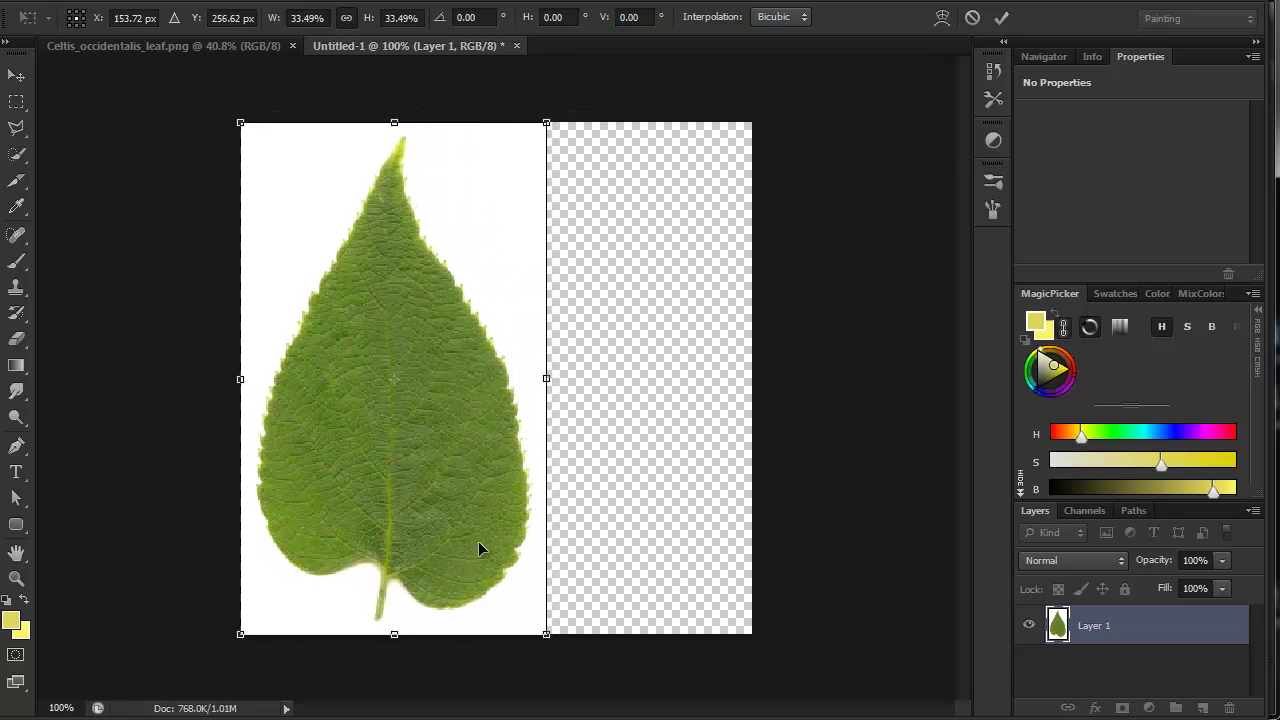
- Commit the transform and Magic Wand-select the white background on the Blue channel
{"action": "key", "text": "b"}
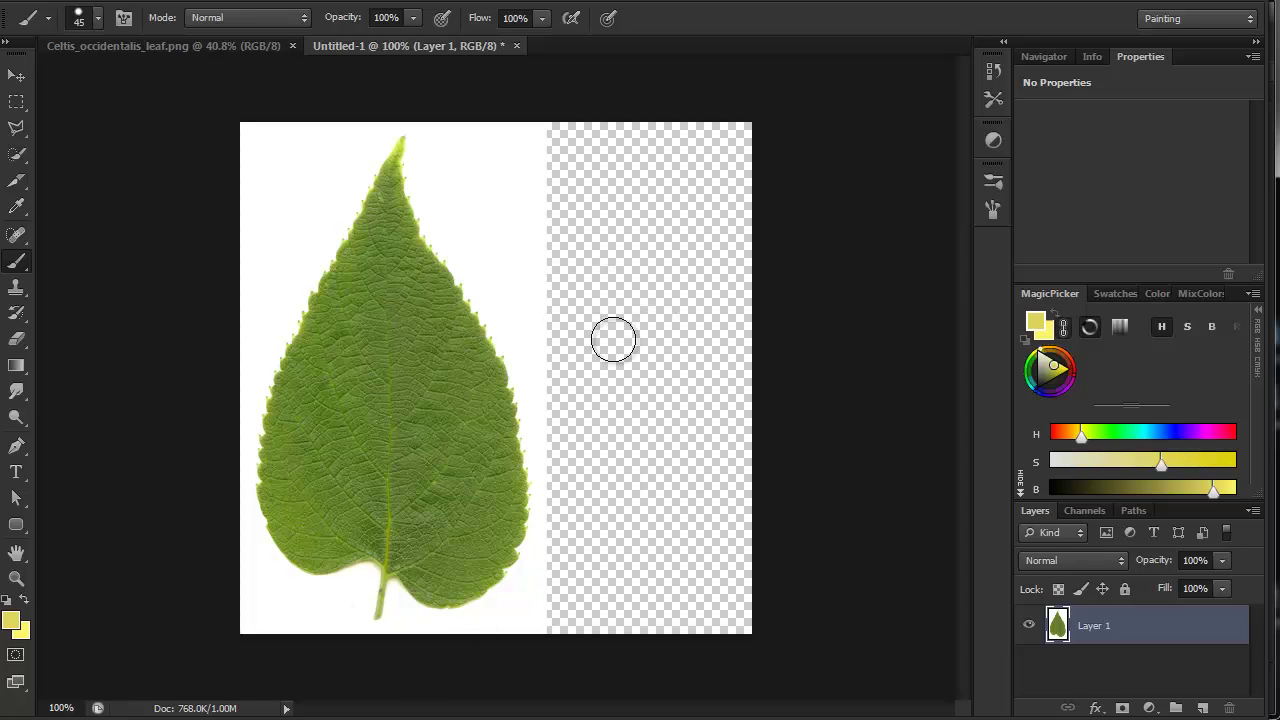
{"action": "left_click", "coordinate": [1082, 511]}
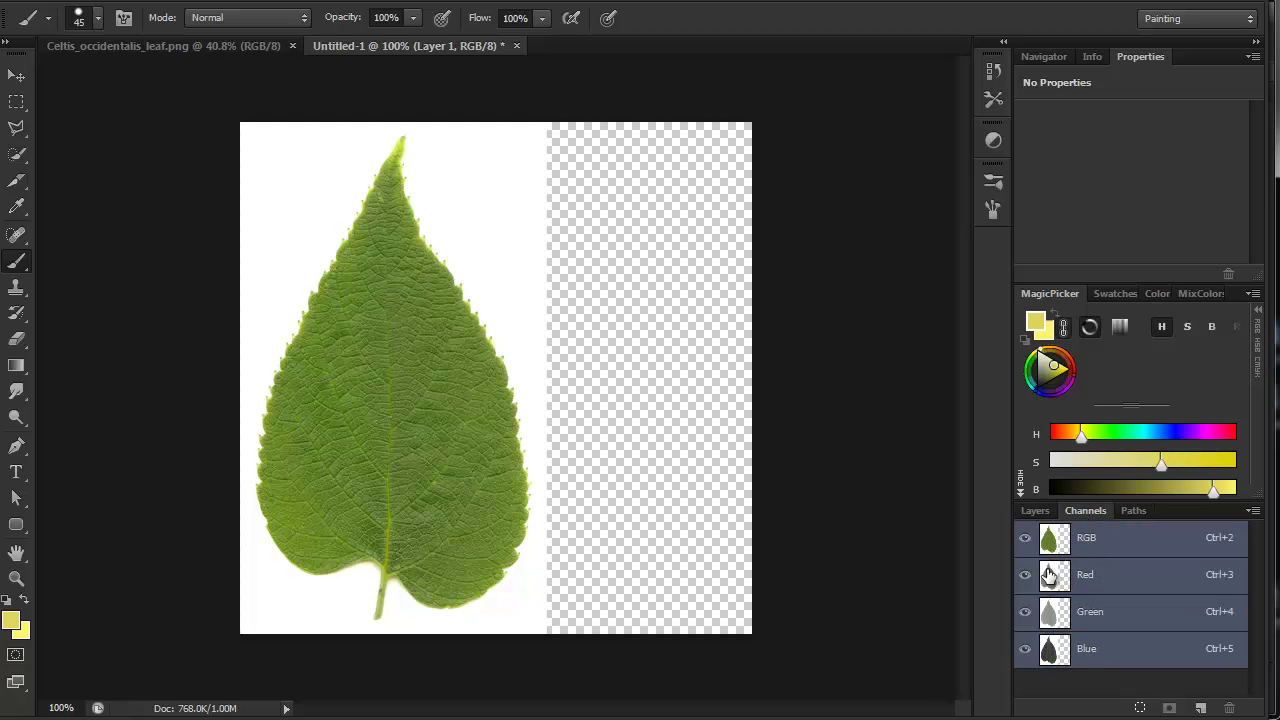
{"action": "left_click", "coordinate": [1057, 652]}
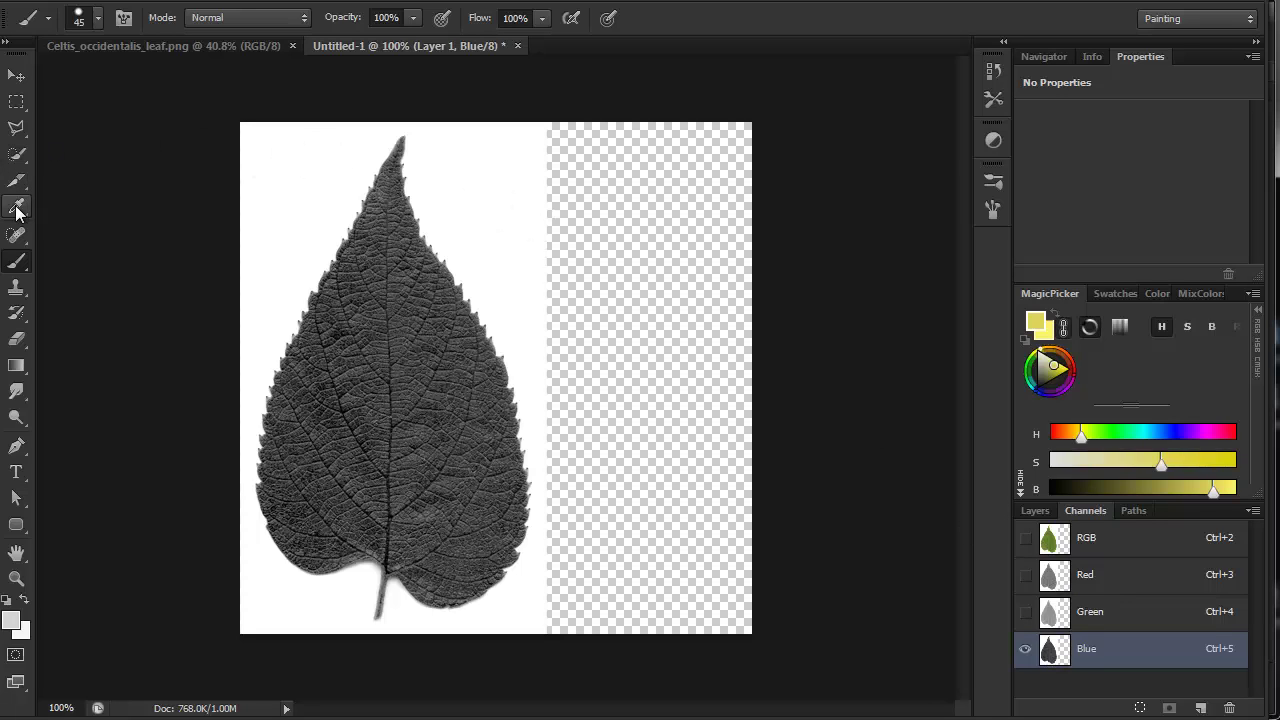
{"action": "right_click", "coordinate": [16, 154]}
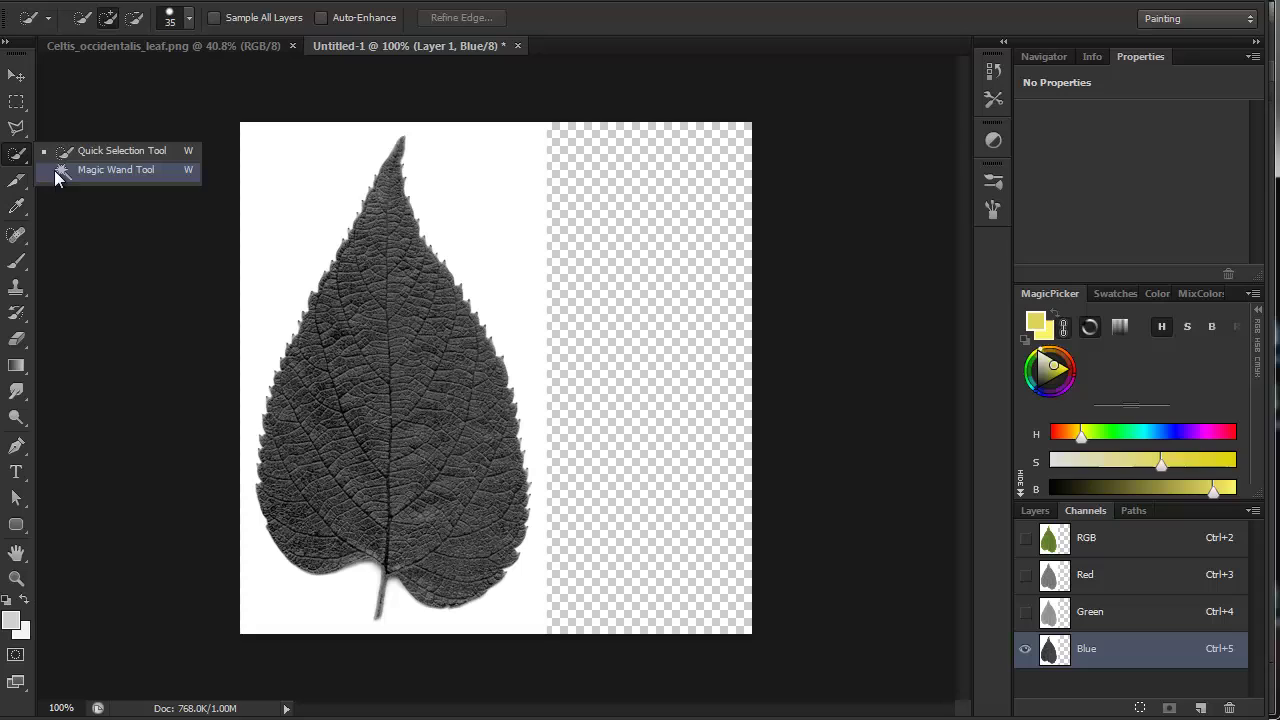
{"action": "left_click", "coordinate": [70, 171]}
{"action": "left_click", "coordinate": [450, 192]}
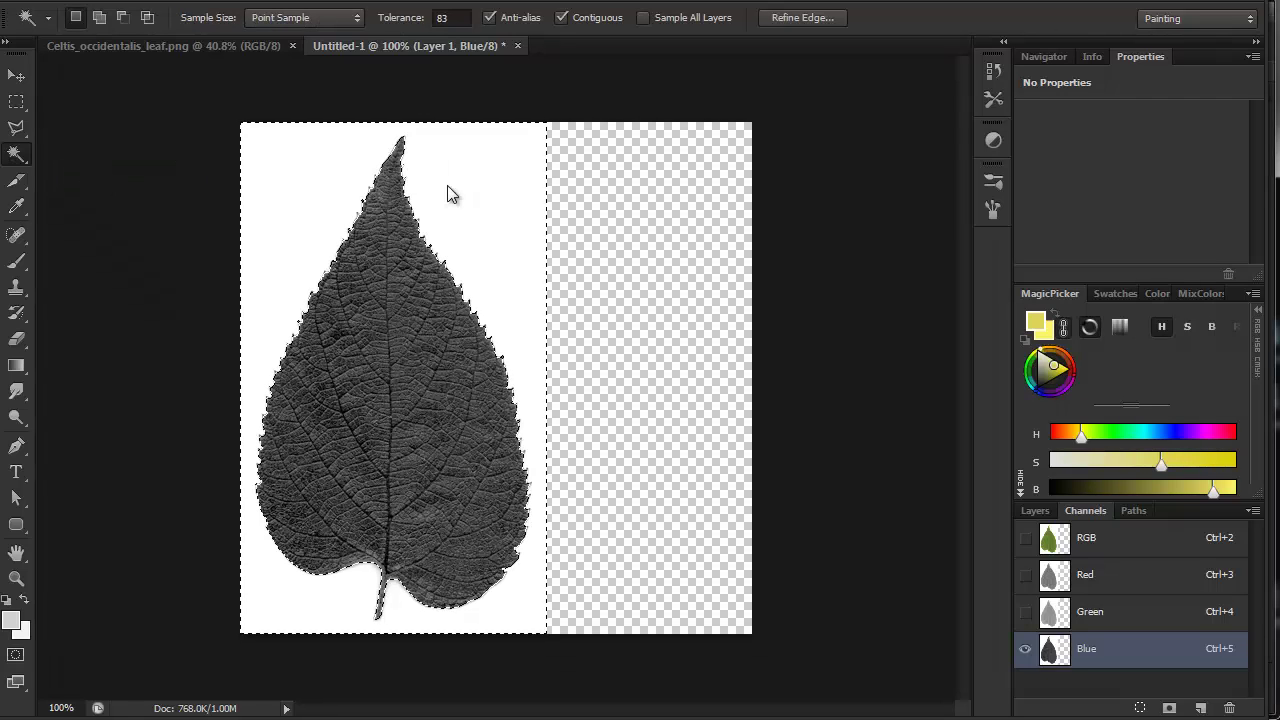
- Add a layer mask to Layer 1 from the selection and invert it so the leaf shows
{"action": "left_click", "coordinate": [1089, 541]}
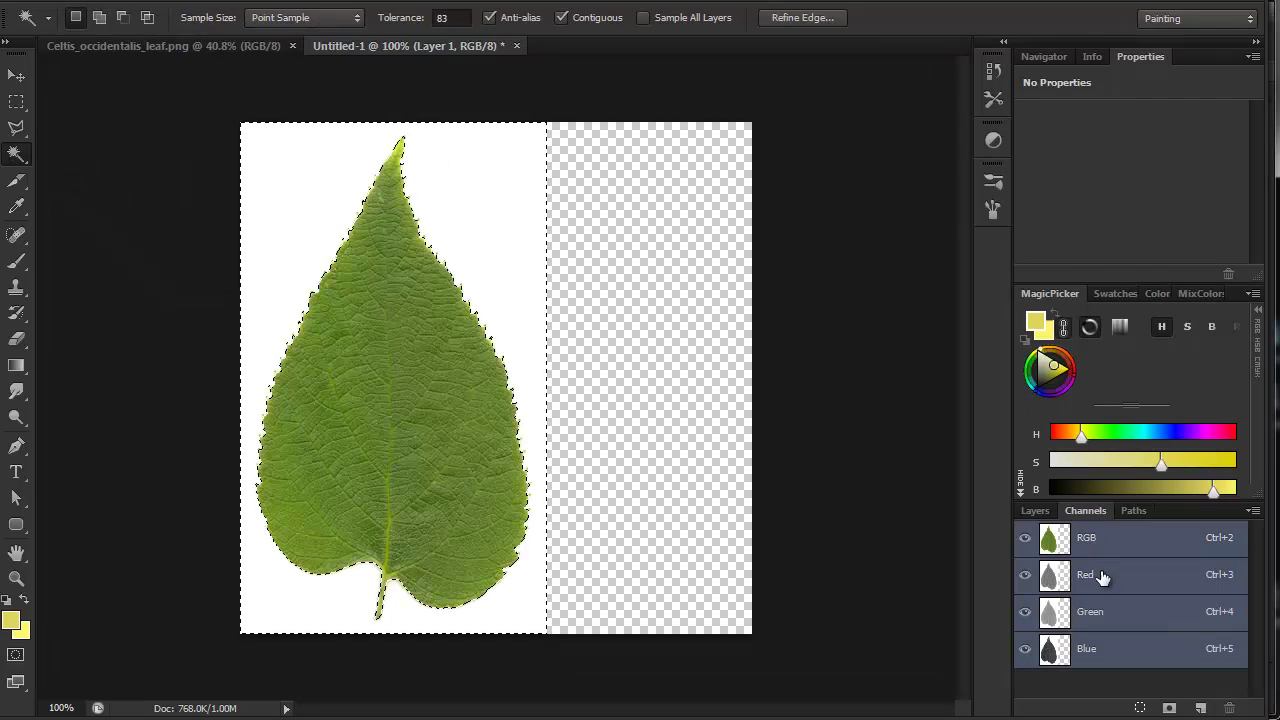
{"action": "left_click", "coordinate": [1026, 516]}
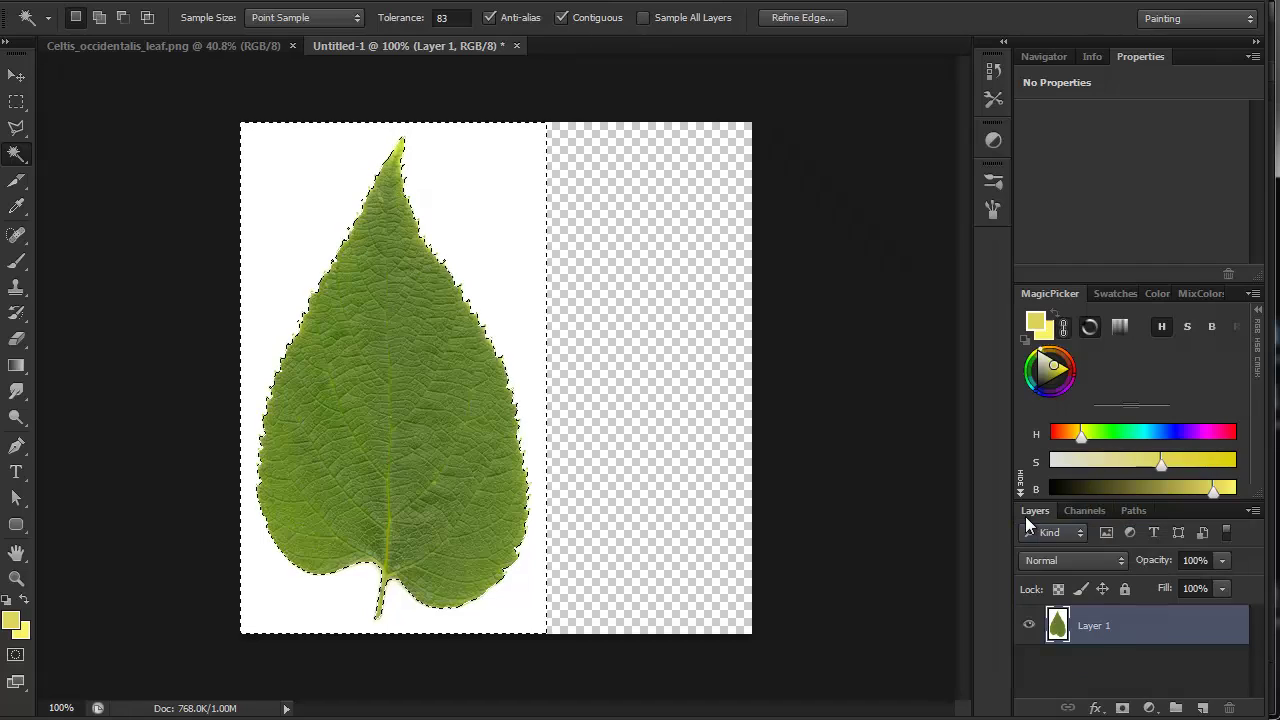
{"action": "left_click", "coordinate": [1122, 707], "text": "alt"}
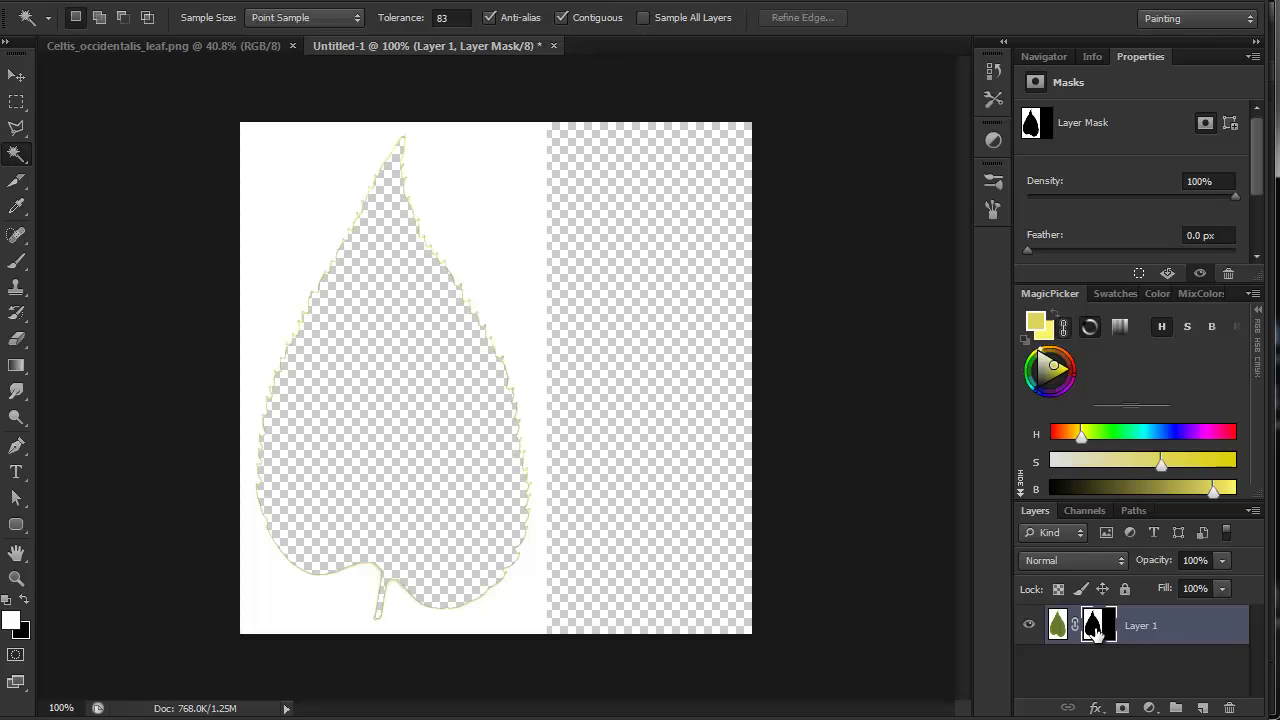
{"action": "key", "text": "ctrl+i"}
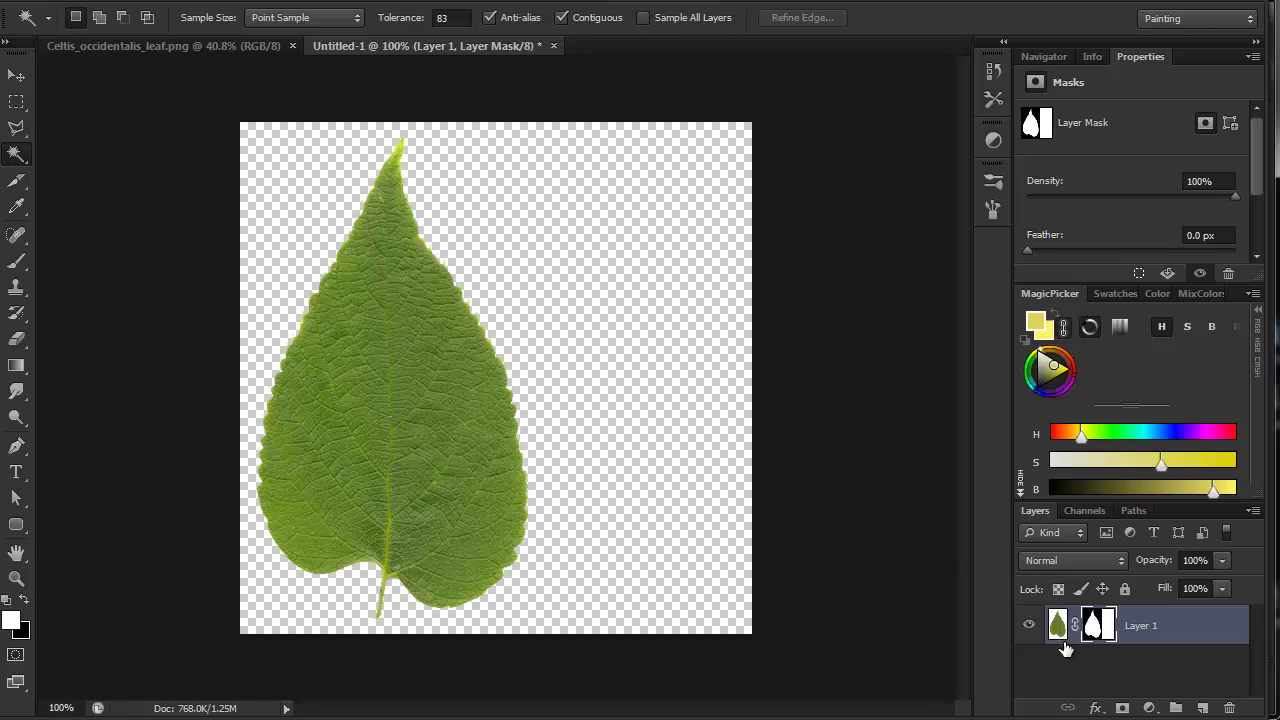
- Add a new Layer 2 beneath Layer 1 and fill it with dark olive
{"action": "left_click", "coordinate": [1203, 708]}
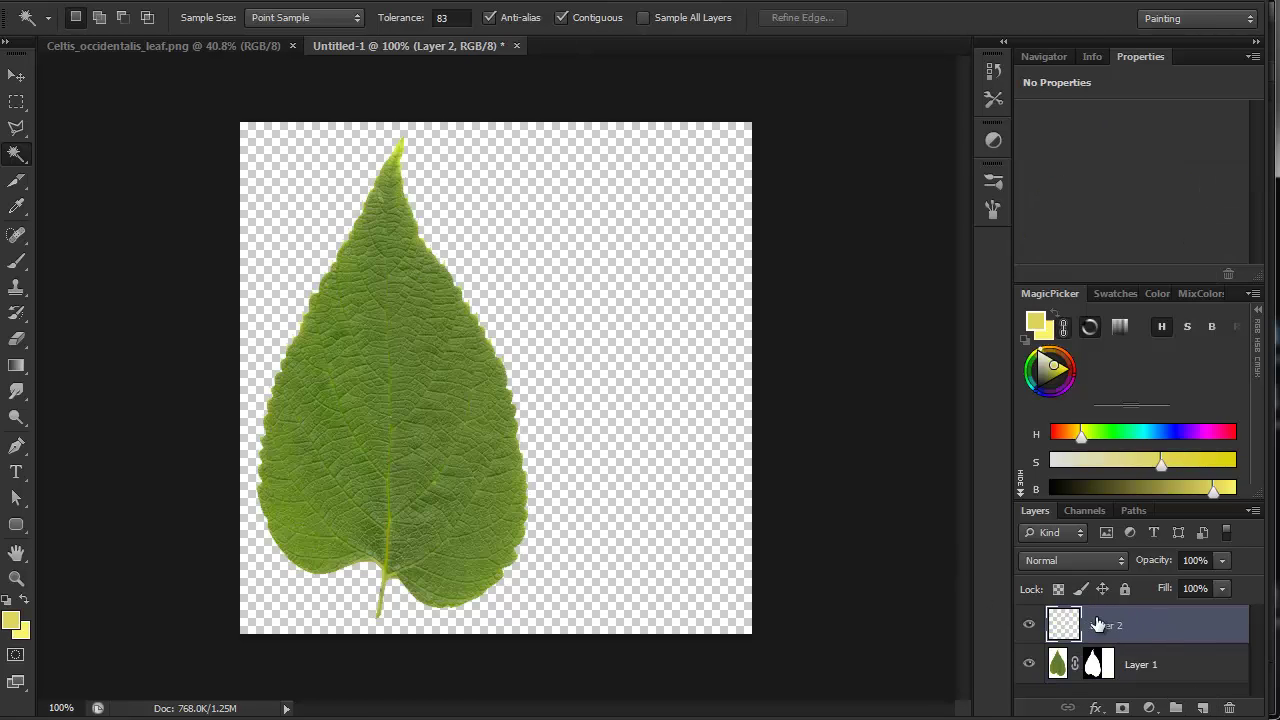
{"action": "left_click_drag", "start_coordinate": [1097, 624], "coordinate": [1085, 670]}
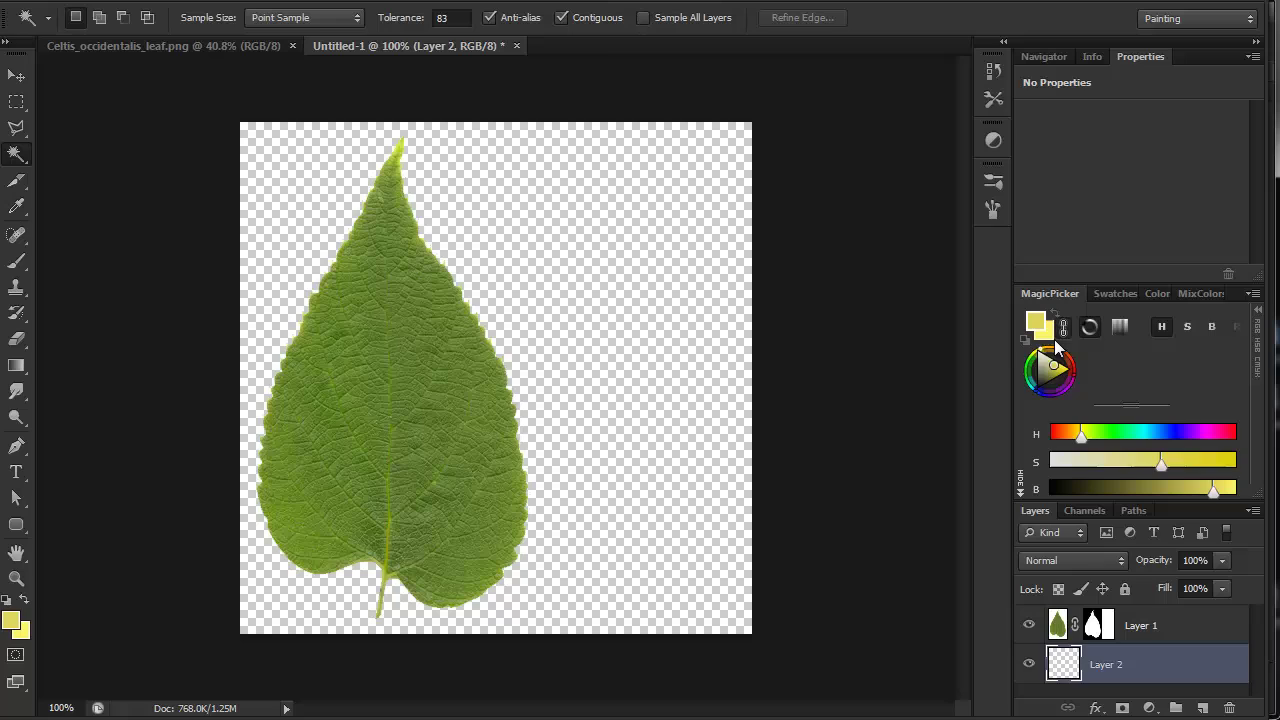
{"action": "left_click_drag", "start_coordinate": [1045, 383], "coordinate": [1042, 390]}
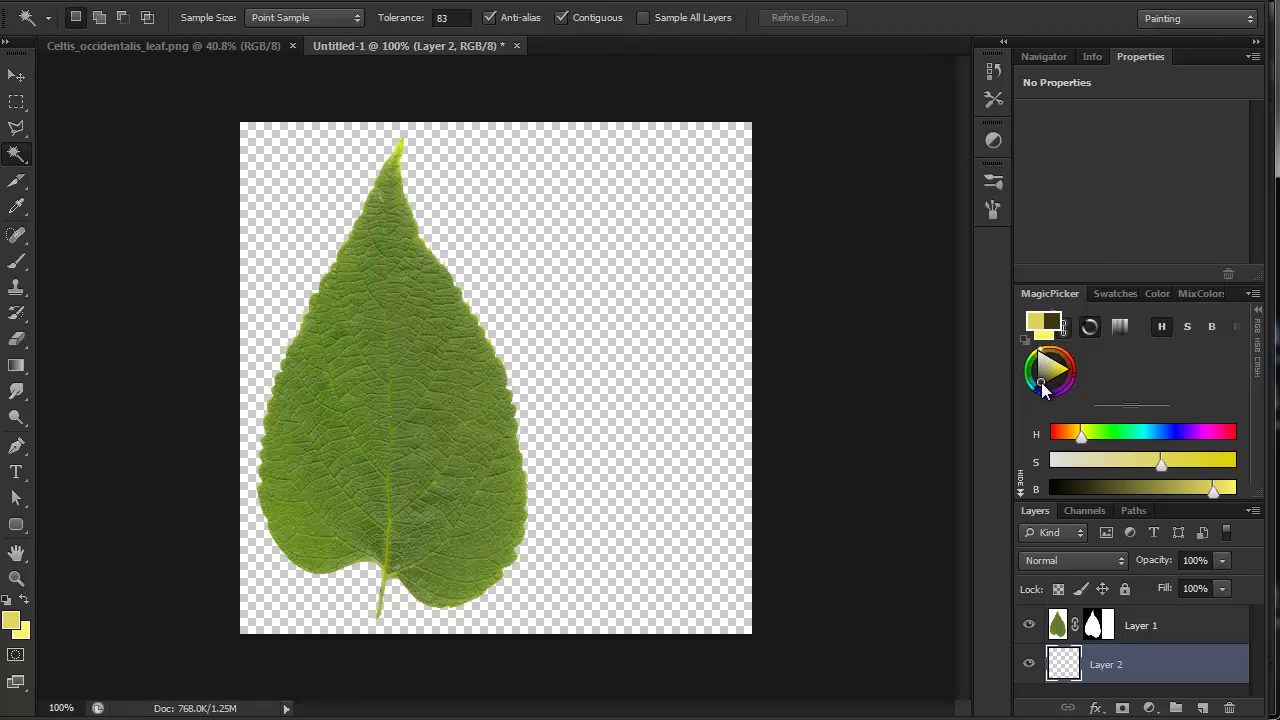
{"action": "left_click", "coordinate": [1042, 388]}
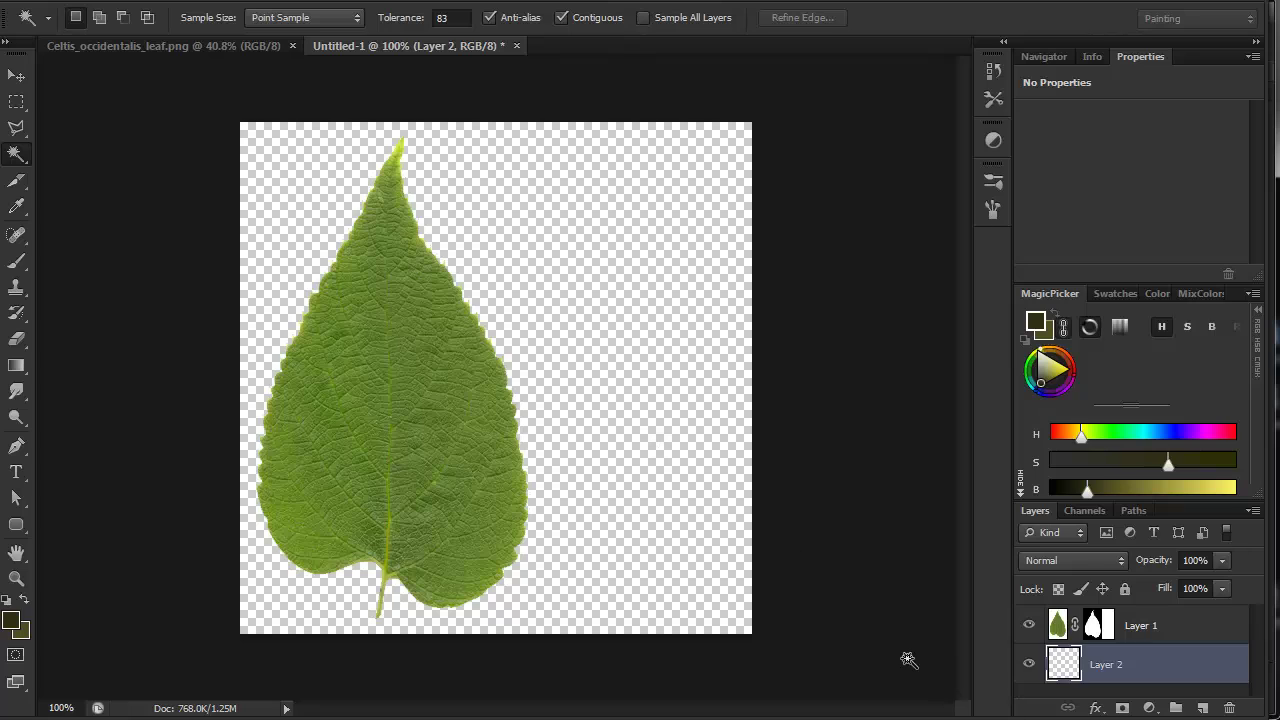
{"action": "key", "text": "alt+BackSpace"}
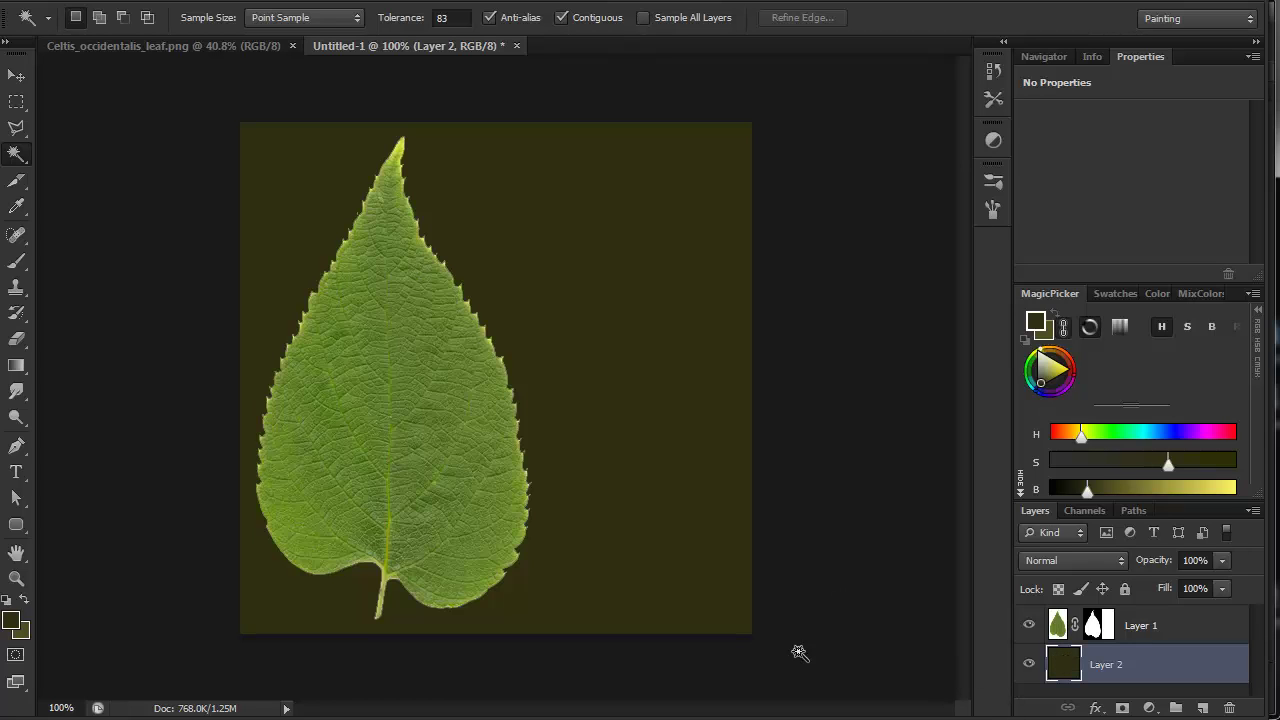
- Sample the leaf's green with a 5 by 5 Average eyedropper and fill Layer 2 with it
{"action": "left_click", "coordinate": [370, 202]}
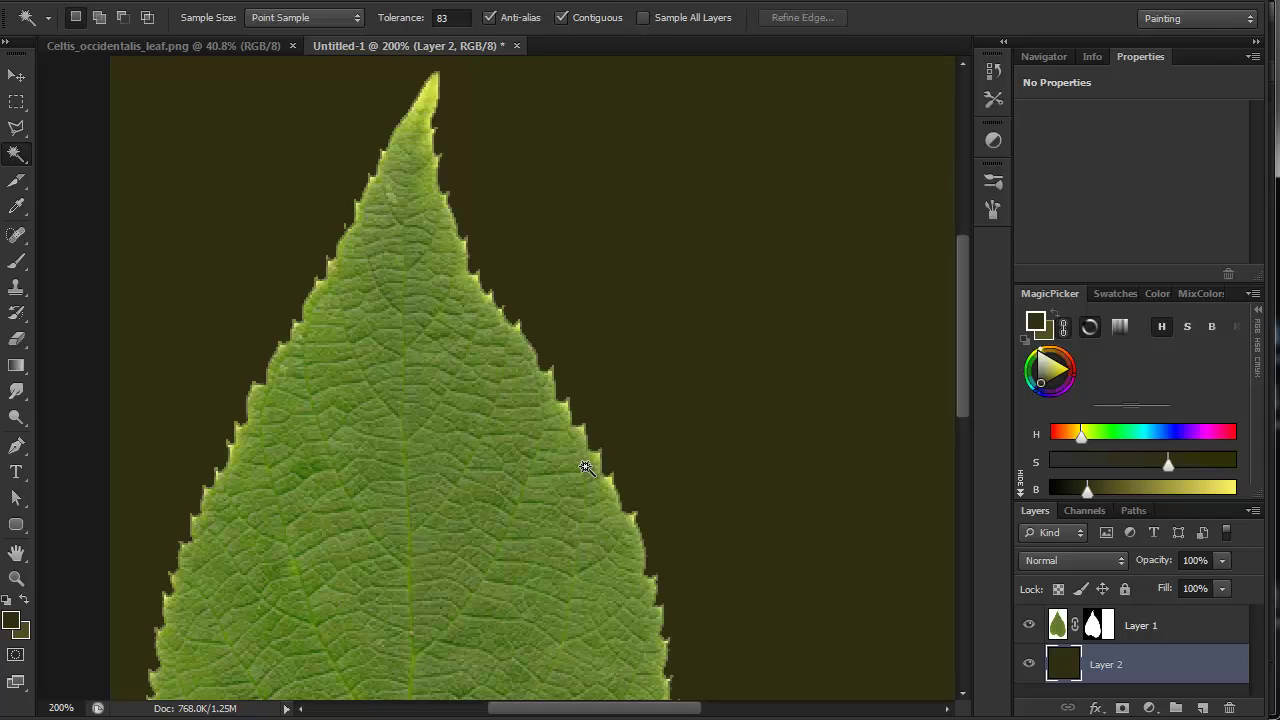
{"action": "key", "text": "ctrl+0"}
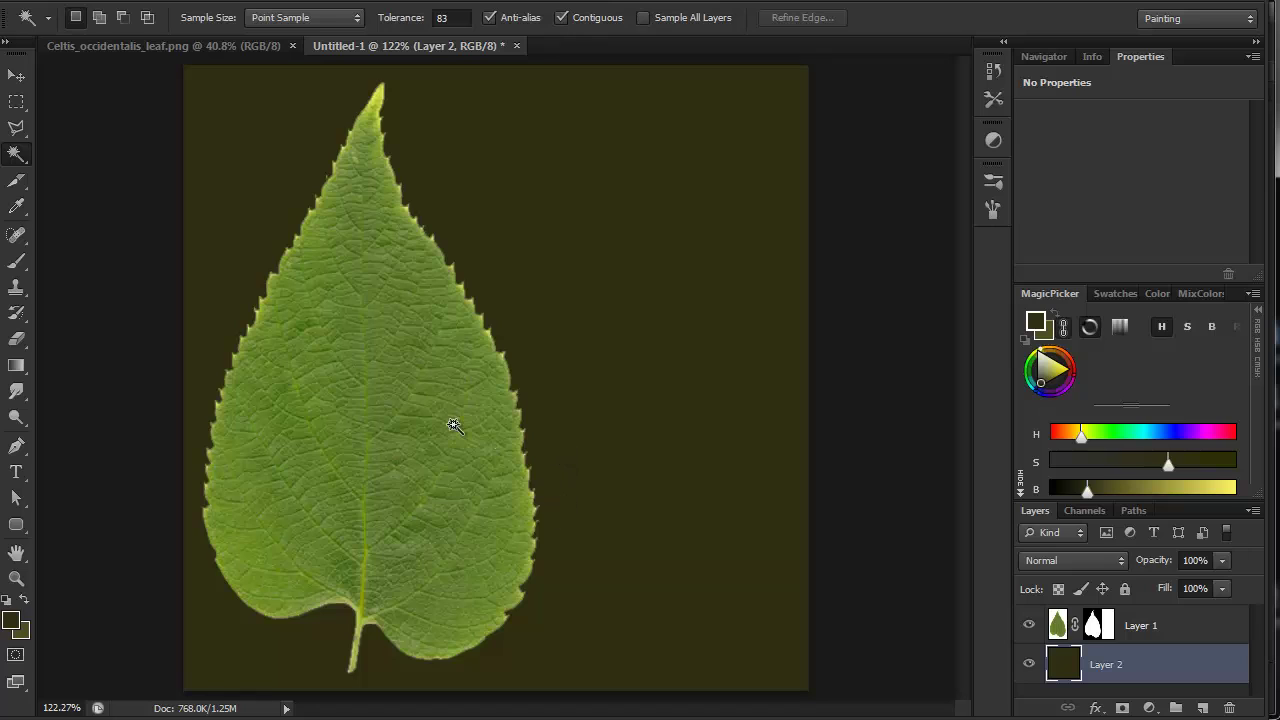
{"action": "left_click", "coordinate": [16, 207]}
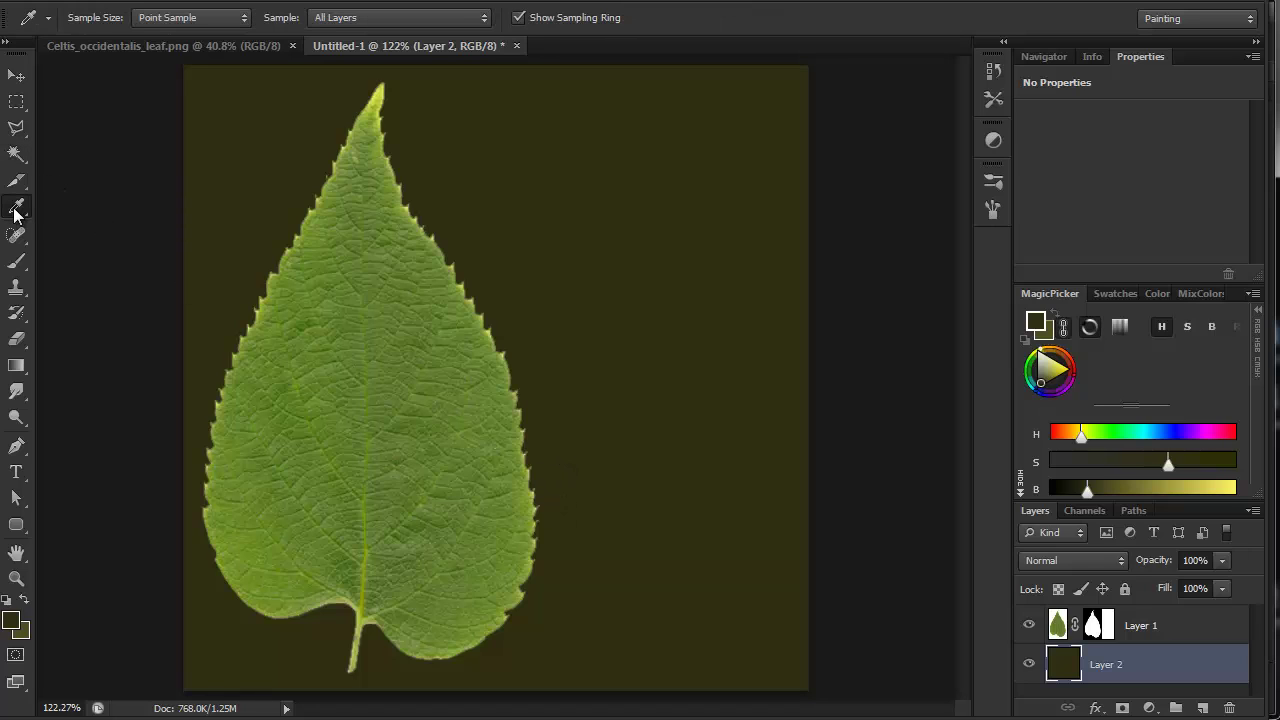
{"action": "left_click", "coordinate": [203, 18]}
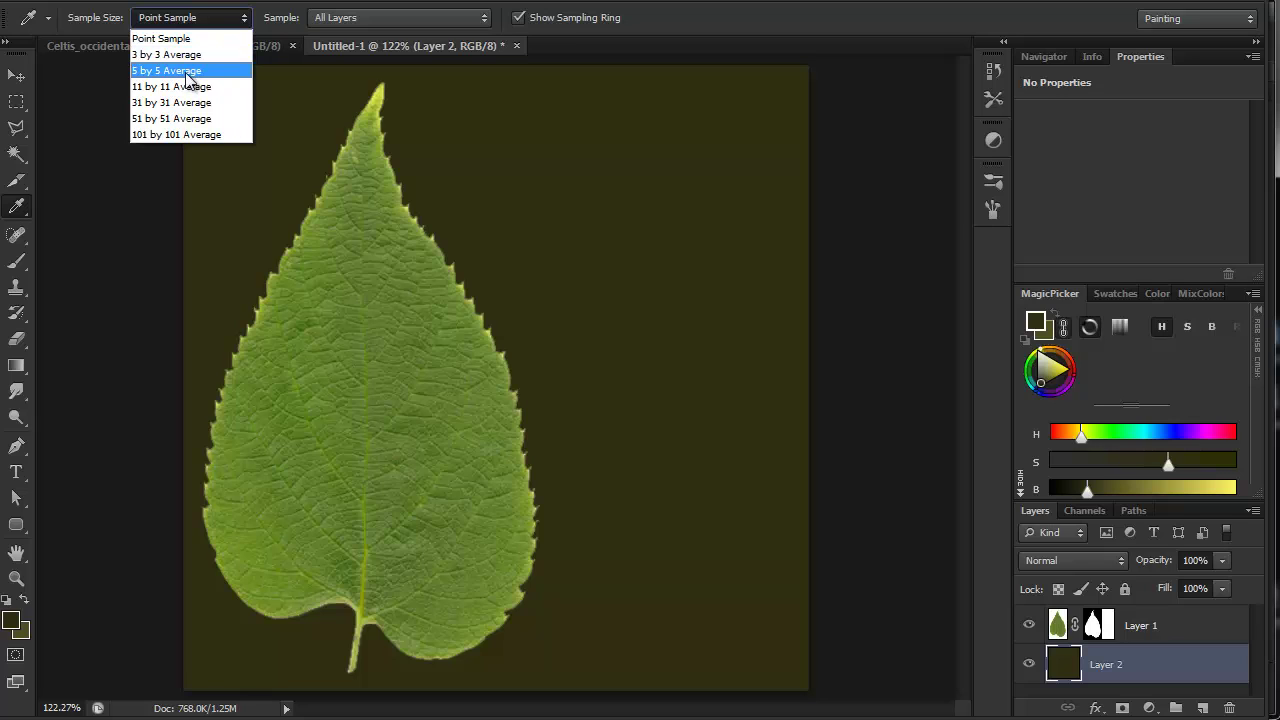
{"action": "left_click", "coordinate": [188, 72]}
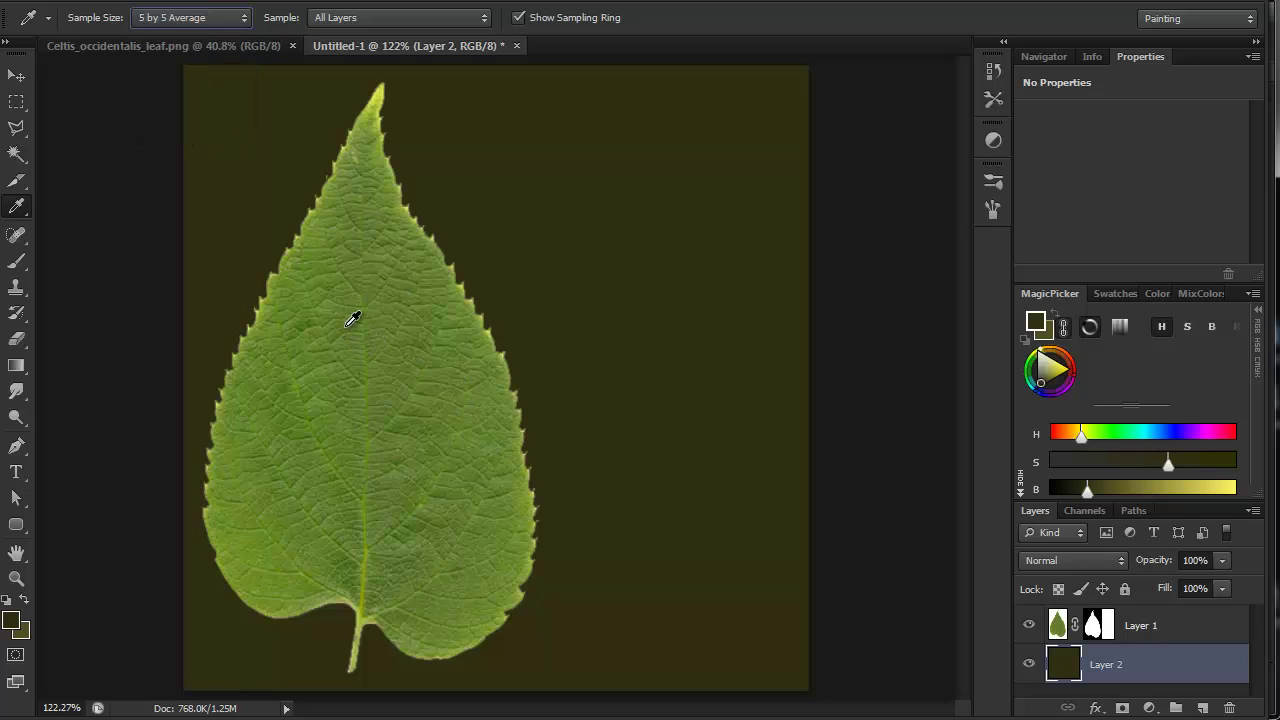
{"action": "left_click", "coordinate": [352, 318]}
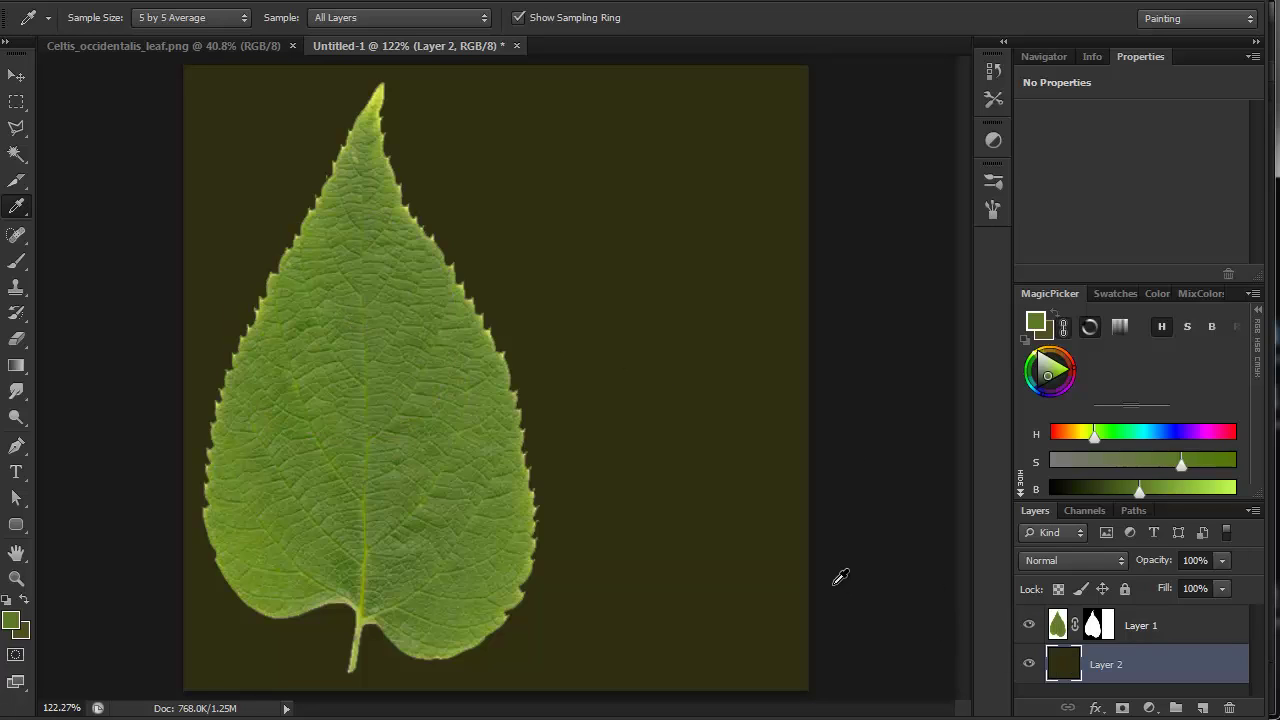
{"action": "key", "text": "alt+BackSpace"}
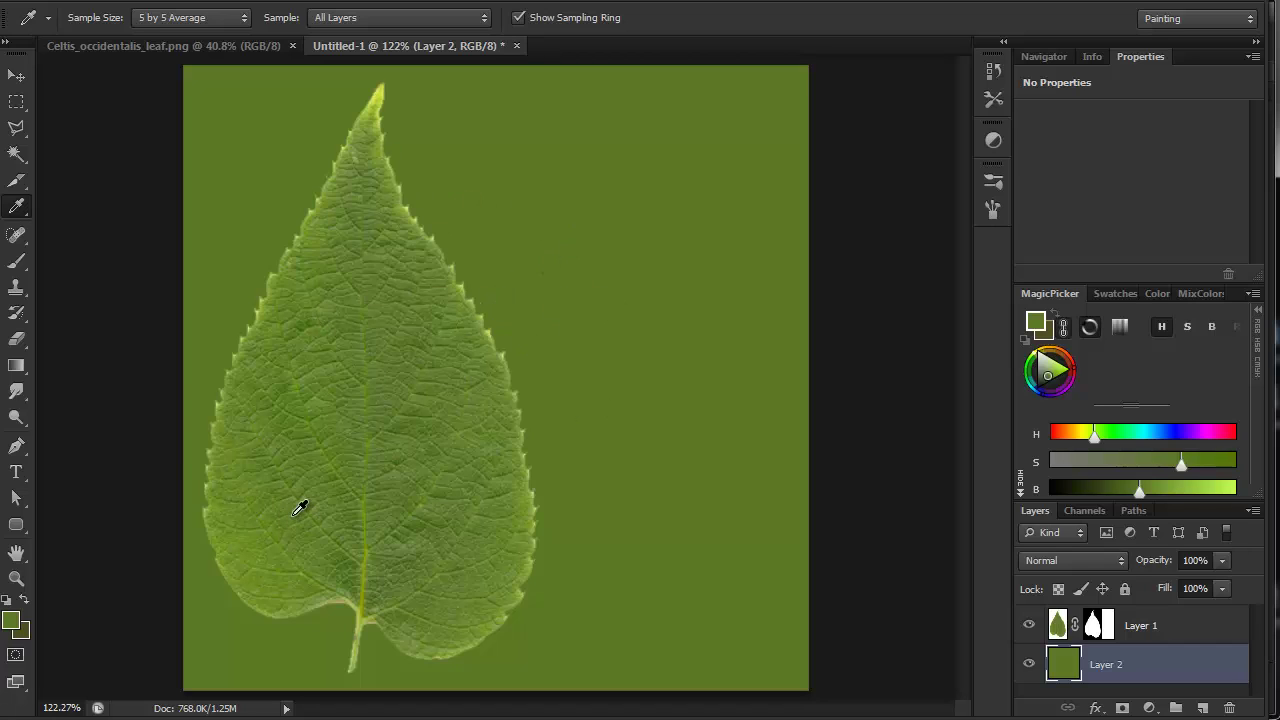
{"action": "key", "text": "b"}
- Soften the brush to 19% hardness and paint a soft glow along the leaf's lower-left edge
{"action": "left_click", "coordinate": [274, 593], "text": "alt"}
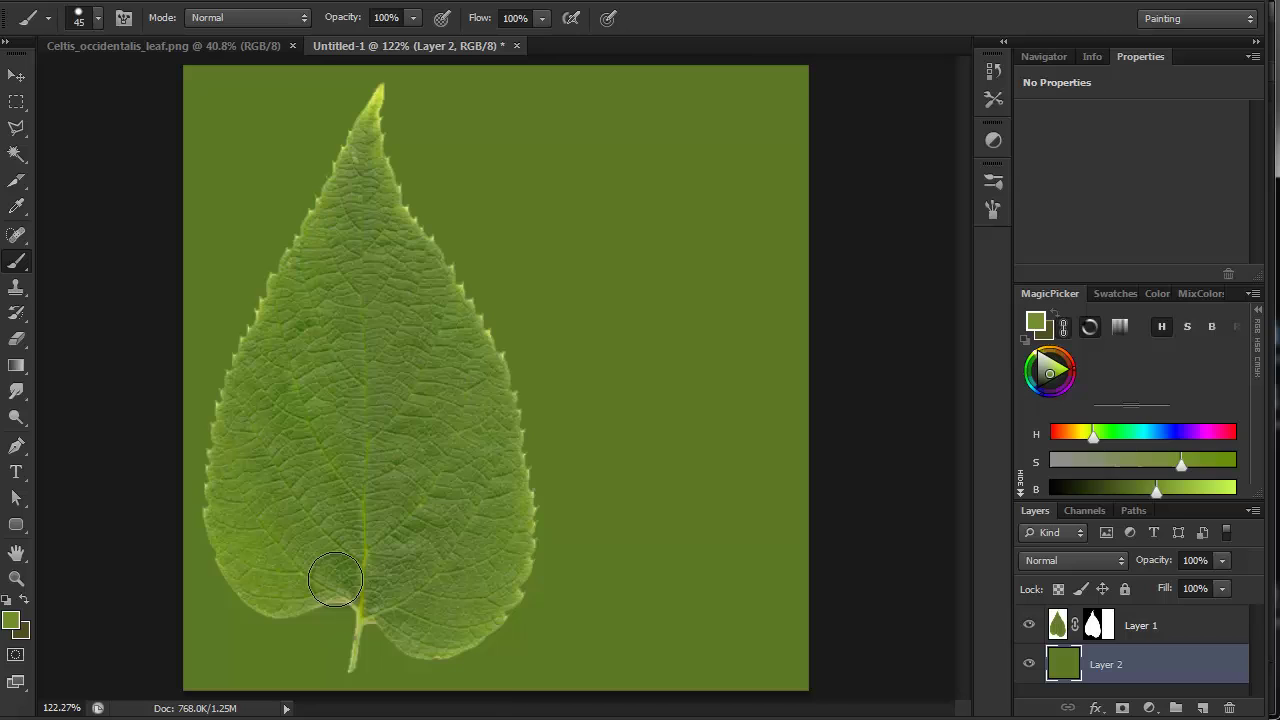
{"action": "right_click", "coordinate": [498, 414]}
{"action": "left_click_drag", "start_coordinate": [562, 502], "coordinate": [553, 500]}
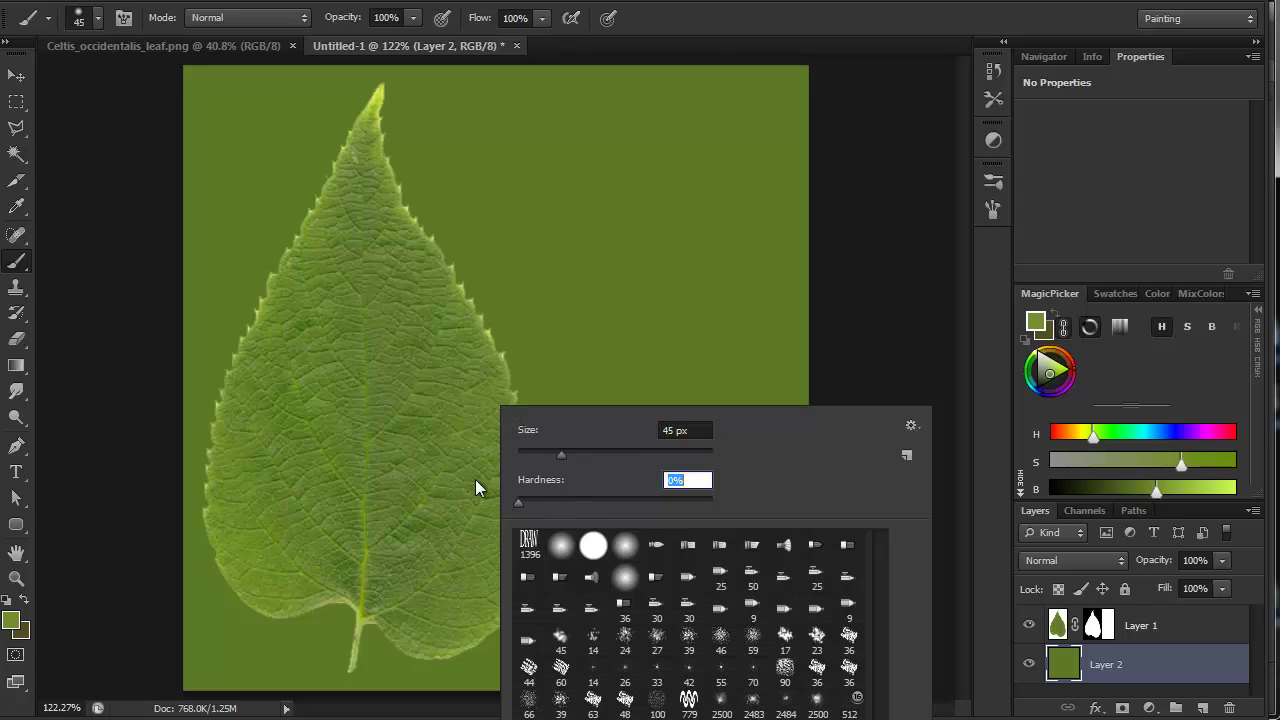
{"action": "left_click", "coordinate": [295, 633], "text": "alt"}
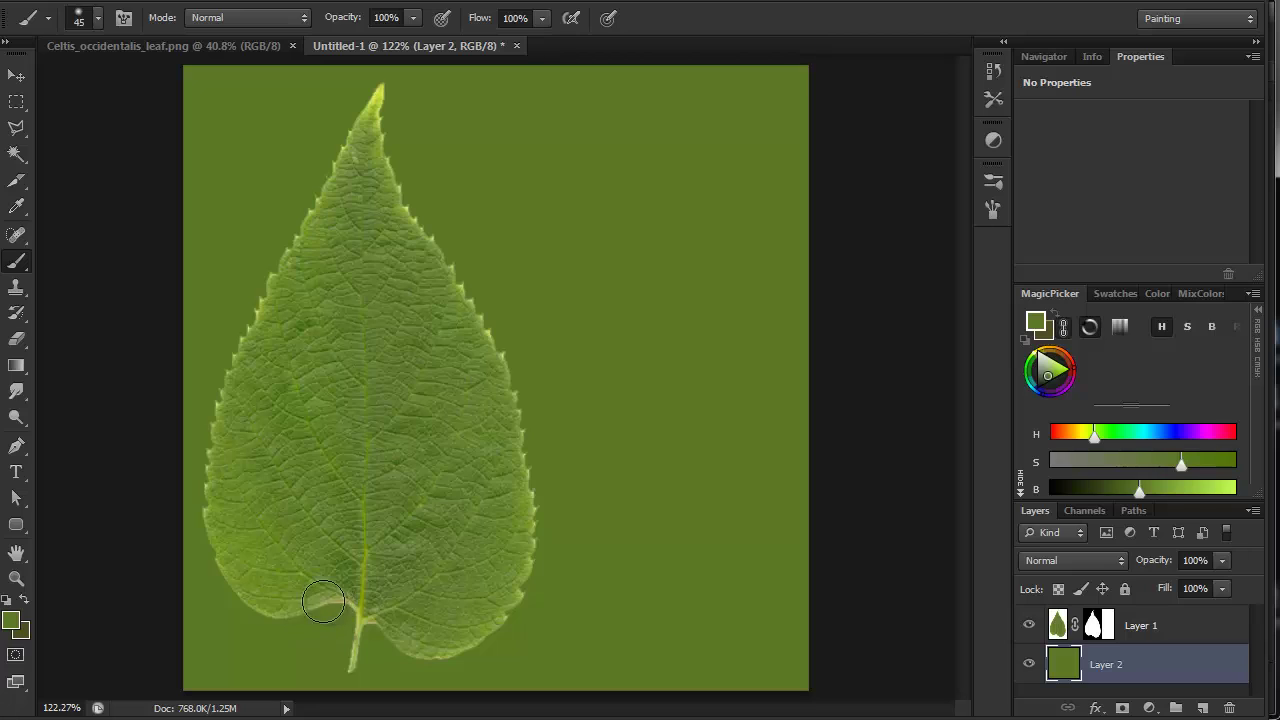
{"action": "left_click", "coordinate": [280, 606], "text": "alt"}
{"action": "left_click_drag", "start_coordinate": [280, 606], "coordinate": [215, 565]}
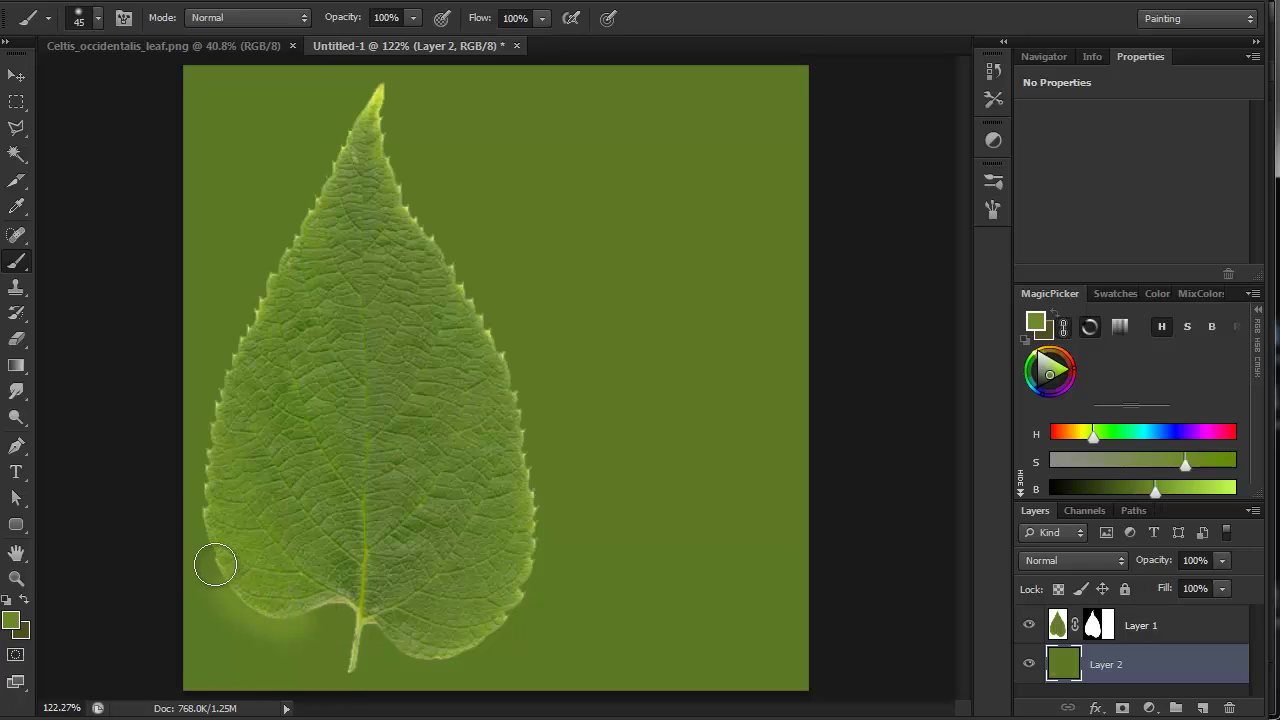
{"action": "left_click", "coordinate": [269, 612], "text": "alt"}
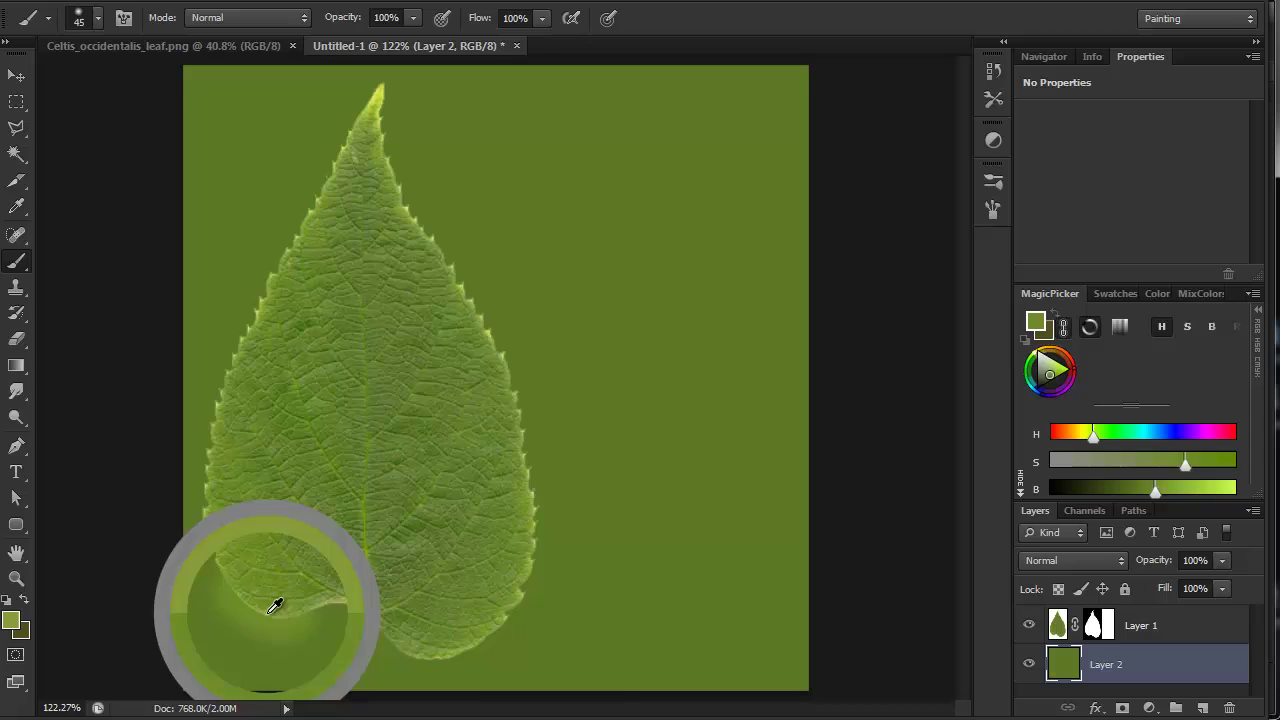
{"action": "mouse_move", "coordinate": [305, 615]}
{"action": "left_mouse_down"}
{"action": "mouse_move", "coordinate": [271, 614]}
{"action": "mouse_move", "coordinate": [231, 588]}
{"action": "mouse_move", "coordinate": [293, 611]}
{"action": "mouse_move", "coordinate": [224, 573]}
{"action": "mouse_move", "coordinate": [240, 546]}
{"action": "mouse_move", "coordinate": [228, 581]}
{"action": "mouse_move", "coordinate": [210, 518]}
{"action": "mouse_move", "coordinate": [217, 563]}
{"action": "mouse_move", "coordinate": [243, 591]}
{"action": "mouse_move", "coordinate": [258, 578]}
{"action": "mouse_move", "coordinate": [271, 623]}
{"action": "mouse_move", "coordinate": [285, 625]}
{"action": "mouse_move", "coordinate": [280, 586]}
{"action": "left_mouse_up"}
{"action": "left_click", "coordinate": [240, 545], "text": "alt"}
{"action": "left_click", "coordinate": [260, 560], "text": "alt"}
- Paint soft glows up the leaf's left and upper-left edges using sampled greens
{"action": "left_click", "coordinate": [231, 466], "text": "alt"}
{"action": "left_click_drag", "start_coordinate": [209, 514], "coordinate": [201, 447]}
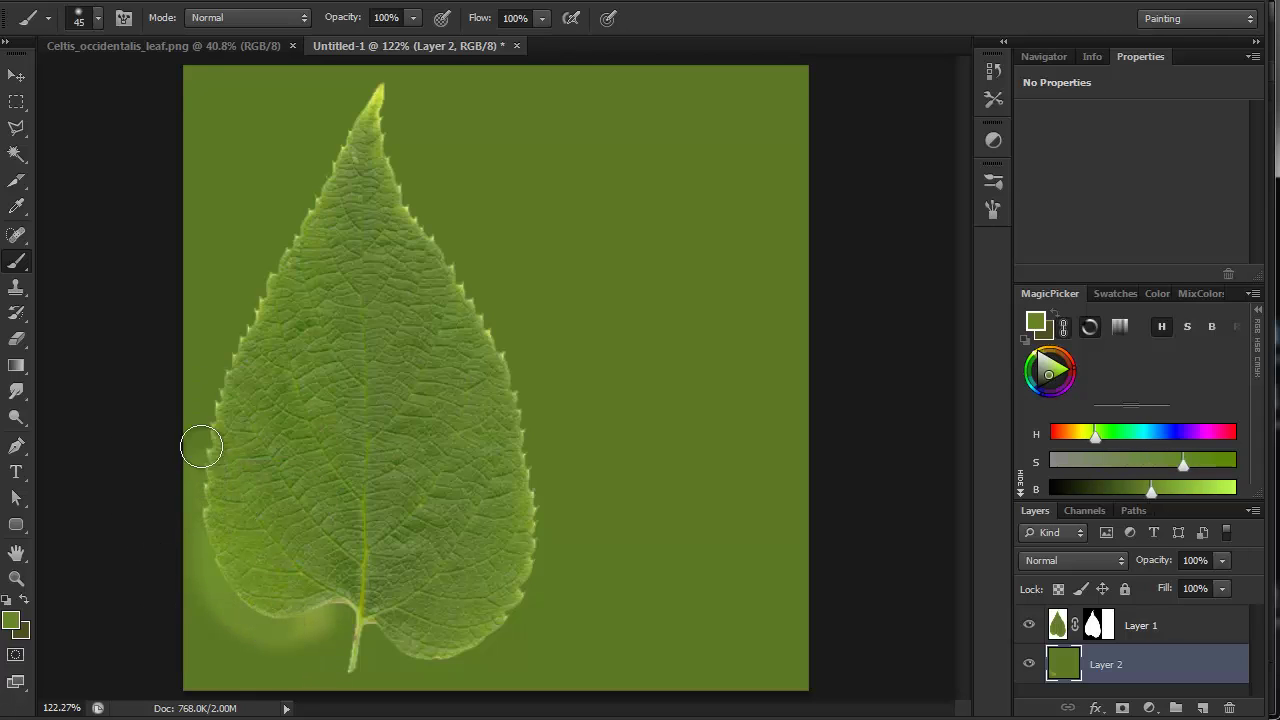
{"action": "left_click", "coordinate": [243, 457], "text": "alt"}
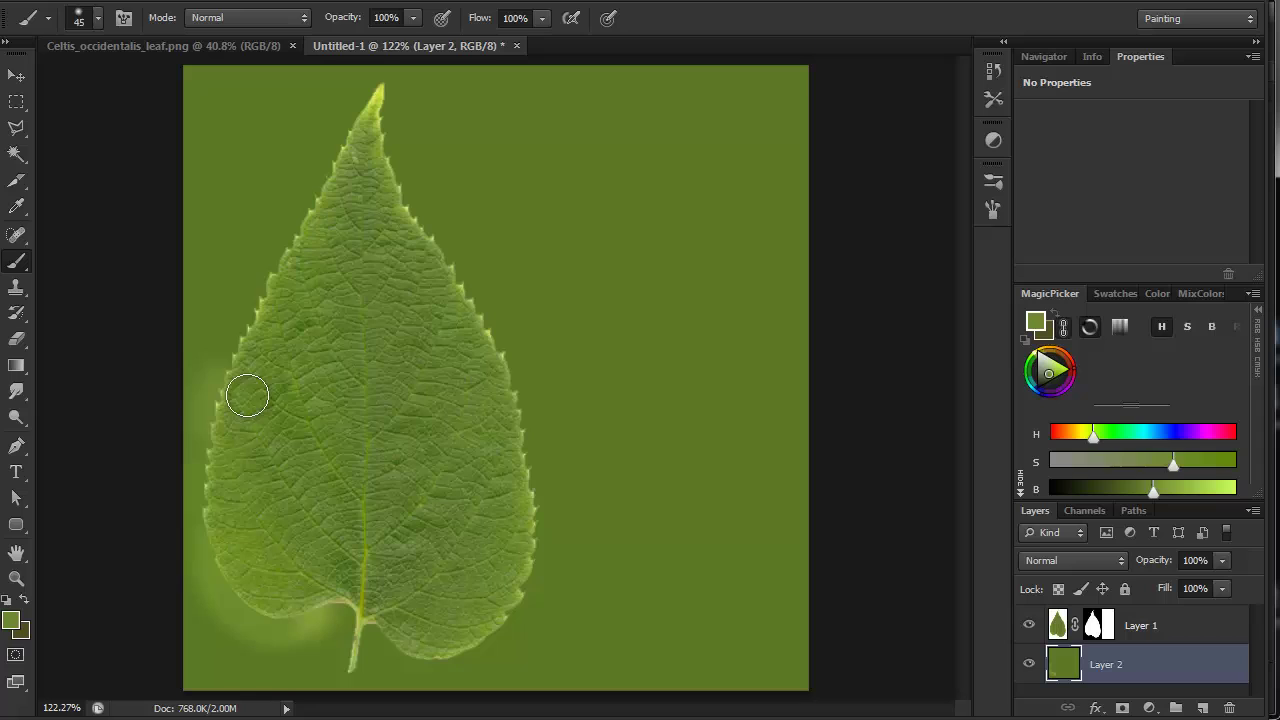
{"action": "left_click", "coordinate": [247, 397], "text": "alt"}
{"action": "mouse_move", "coordinate": [246, 349]}
{"action": "left_mouse_down"}
{"action": "mouse_move", "coordinate": [217, 379]}
{"action": "mouse_move", "coordinate": [237, 363]}
{"action": "mouse_move", "coordinate": [241, 304]}
{"action": "mouse_move", "coordinate": [240, 334]}
{"action": "mouse_move", "coordinate": [264, 309]}
{"action": "left_mouse_up"}
{"action": "left_click", "coordinate": [274, 340], "text": "alt"}
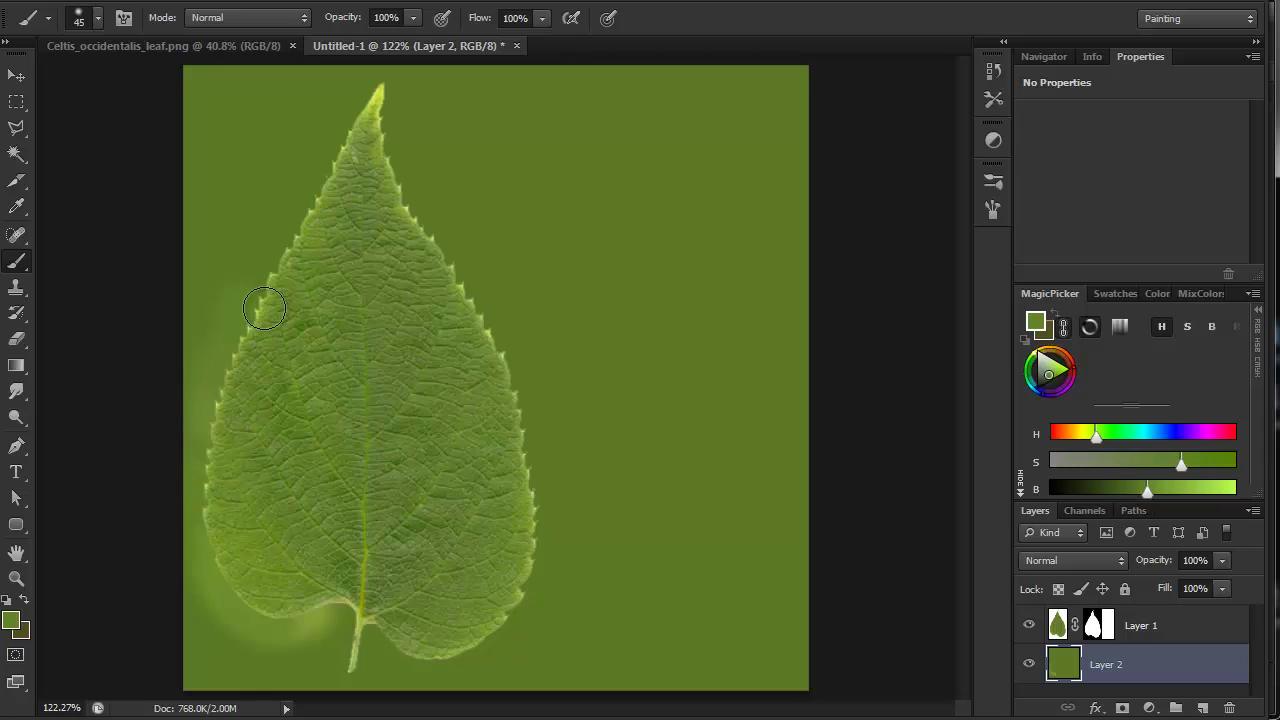
{"action": "left_click", "coordinate": [312, 236], "text": "alt"}
{"action": "mouse_move", "coordinate": [312, 236]}
{"action": "left_mouse_down"}
{"action": "mouse_move", "coordinate": [266, 246]}
{"action": "mouse_move", "coordinate": [270, 258]}
{"action": "mouse_move", "coordinate": [305, 198]}
{"action": "left_mouse_up"}
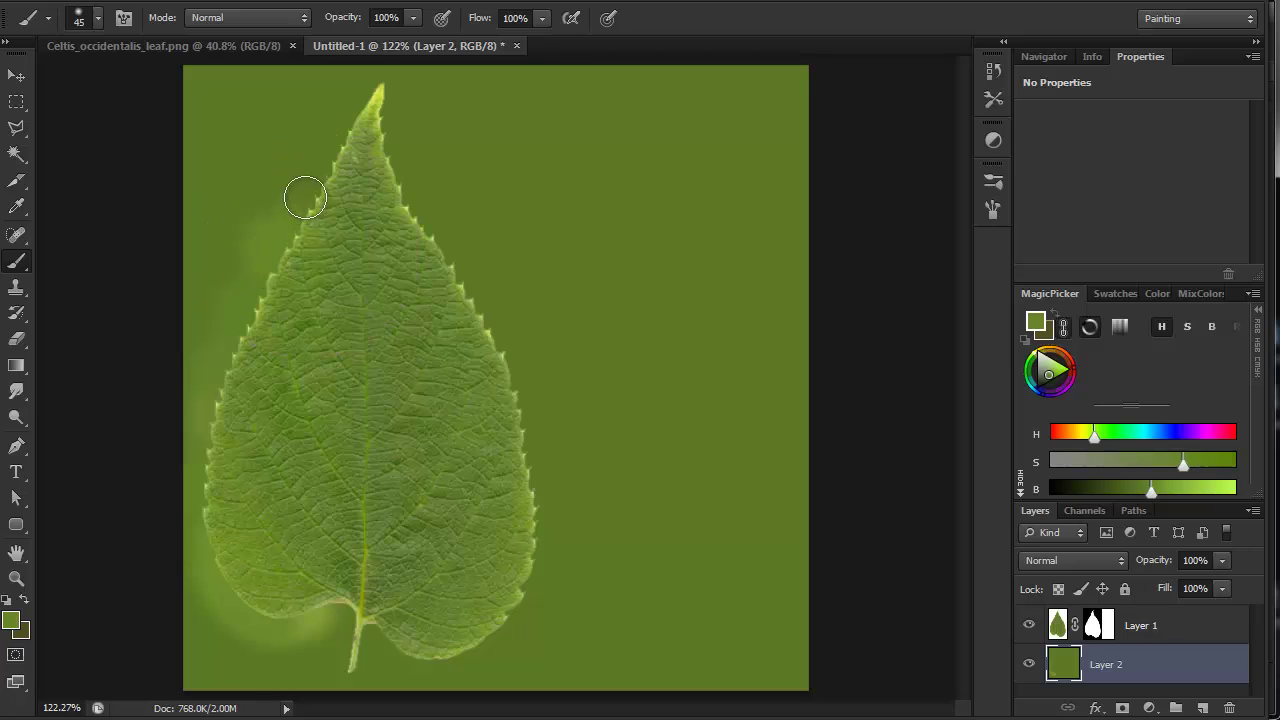
{"action": "left_click", "coordinate": [319, 293], "text": "alt"}
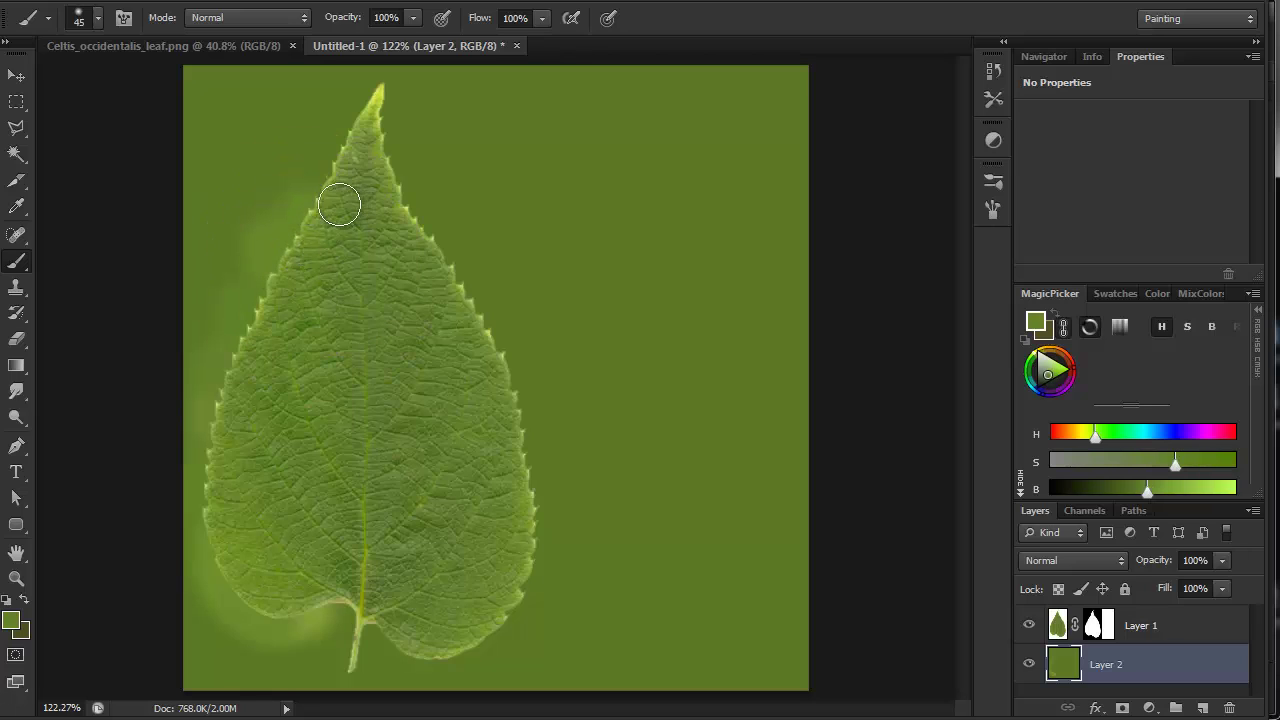
- Paint a soft pale yellow-green glow around the leaf tip
{"action": "left_click", "coordinate": [338, 207], "text": "alt"}
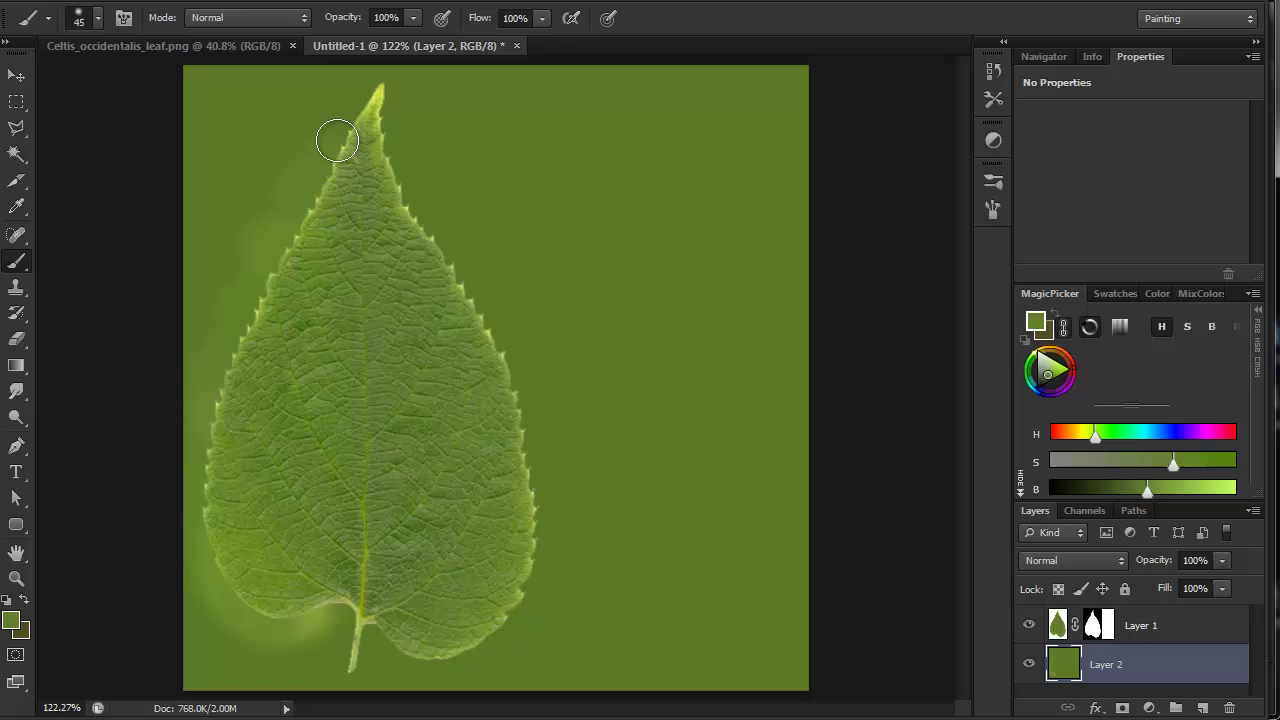
{"action": "left_click_drag", "start_coordinate": [337, 141], "coordinate": [300, 194]}
{"action": "left_click", "coordinate": [383, 93], "text": "alt"}
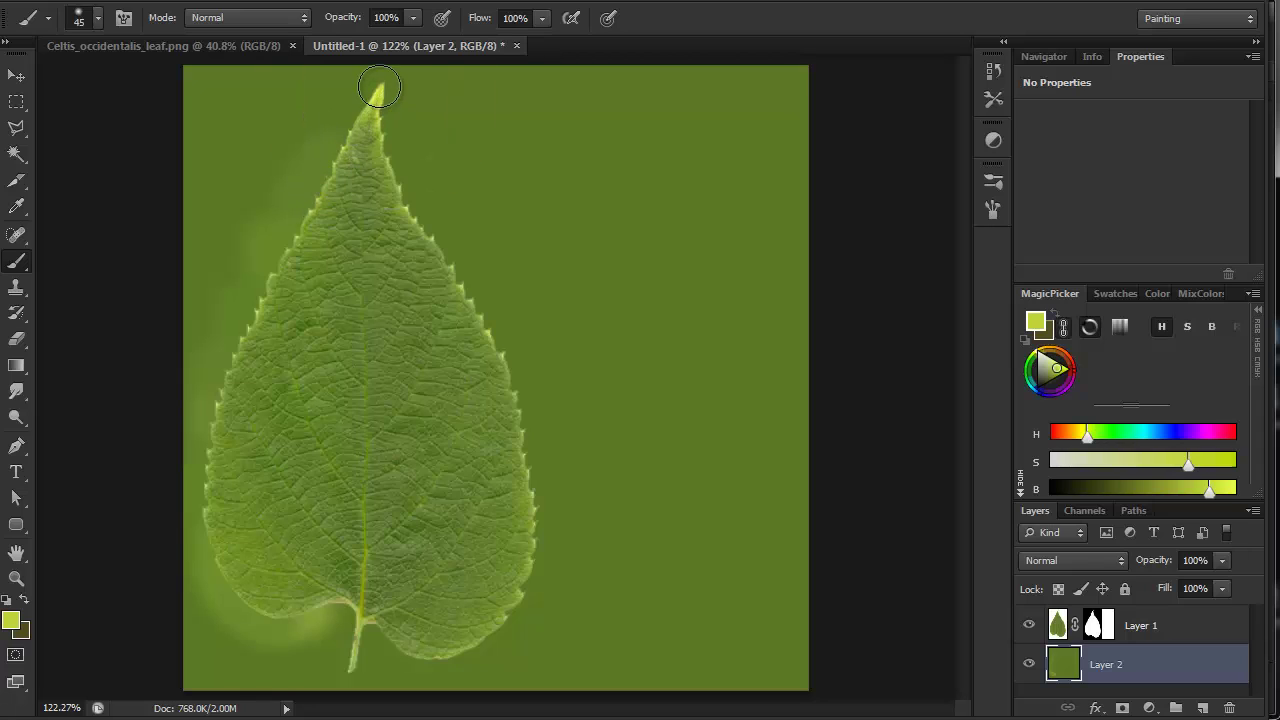
{"action": "mouse_move", "coordinate": [375, 95]}
{"action": "left_mouse_down"}
{"action": "mouse_move", "coordinate": [353, 123]}
{"action": "mouse_move", "coordinate": [374, 106]}
{"action": "mouse_move", "coordinate": [366, 120]}
{"action": "mouse_move", "coordinate": [352, 114]}
{"action": "mouse_move", "coordinate": [337, 134]}
{"action": "mouse_move", "coordinate": [363, 120]}
{"action": "mouse_move", "coordinate": [370, 150]}
{"action": "left_mouse_up"}
{"action": "left_click", "coordinate": [330, 140], "text": "alt"}
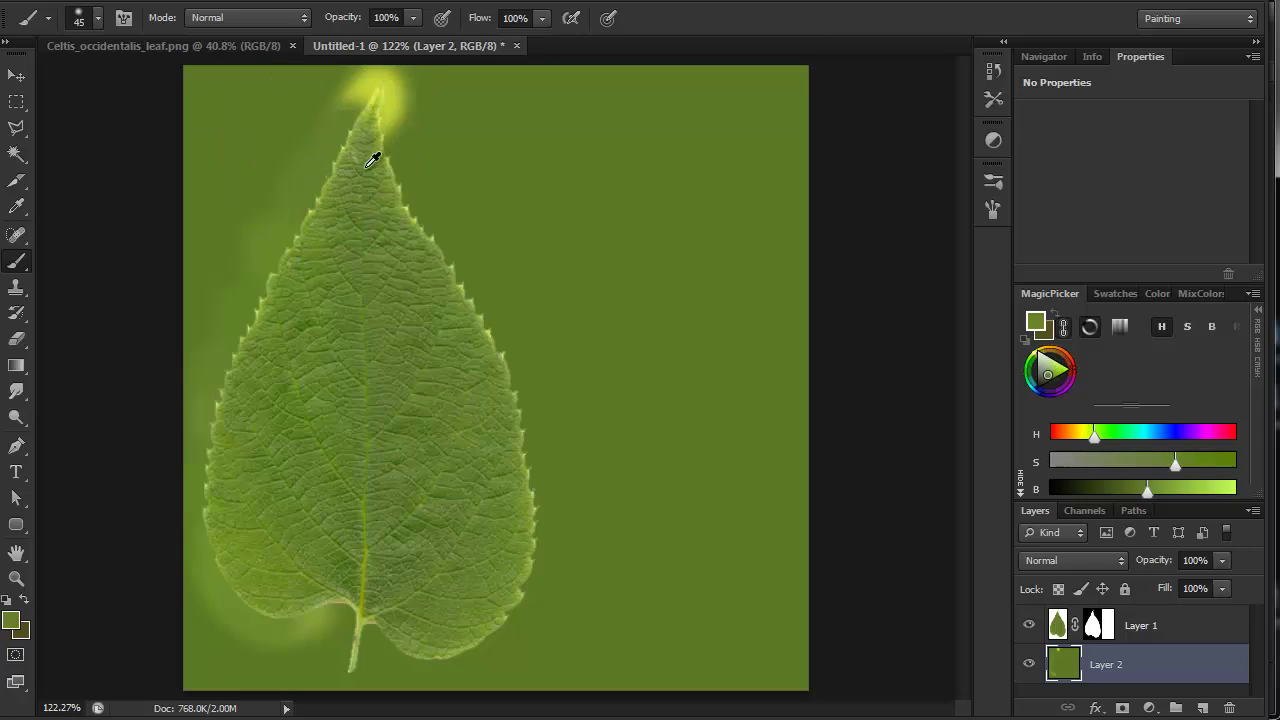
{"action": "left_click", "coordinate": [371, 83], "text": "alt"}
{"action": "mouse_move", "coordinate": [371, 90]}
{"action": "left_mouse_down"}
{"action": "mouse_move", "coordinate": [330, 114]}
{"action": "mouse_move", "coordinate": [351, 114]}
{"action": "mouse_move", "coordinate": [314, 146]}
{"action": "mouse_move", "coordinate": [357, 114]}
{"action": "mouse_move", "coordinate": [314, 163]}
{"action": "left_mouse_up"}
{"action": "left_click", "coordinate": [283, 126], "text": "alt"}
{"action": "left_click", "coordinate": [349, 166], "text": "alt"}
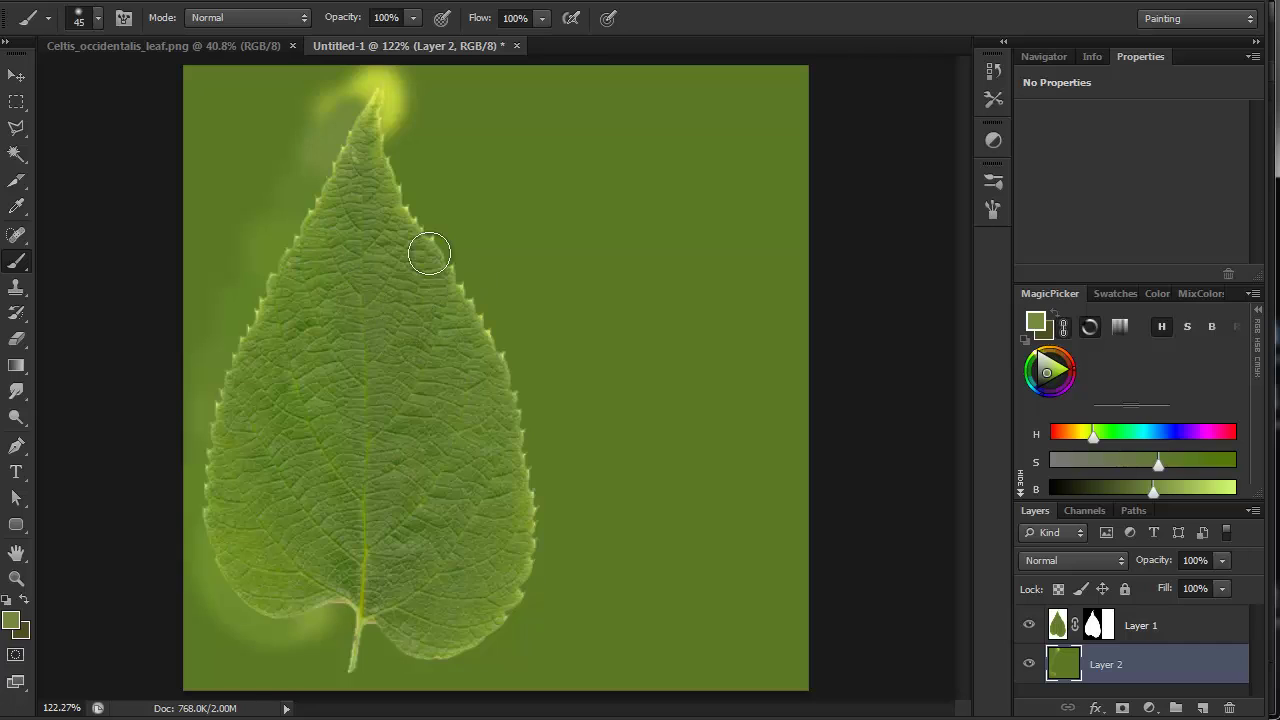
{"action": "left_click", "coordinate": [376, 192], "text": "alt"}
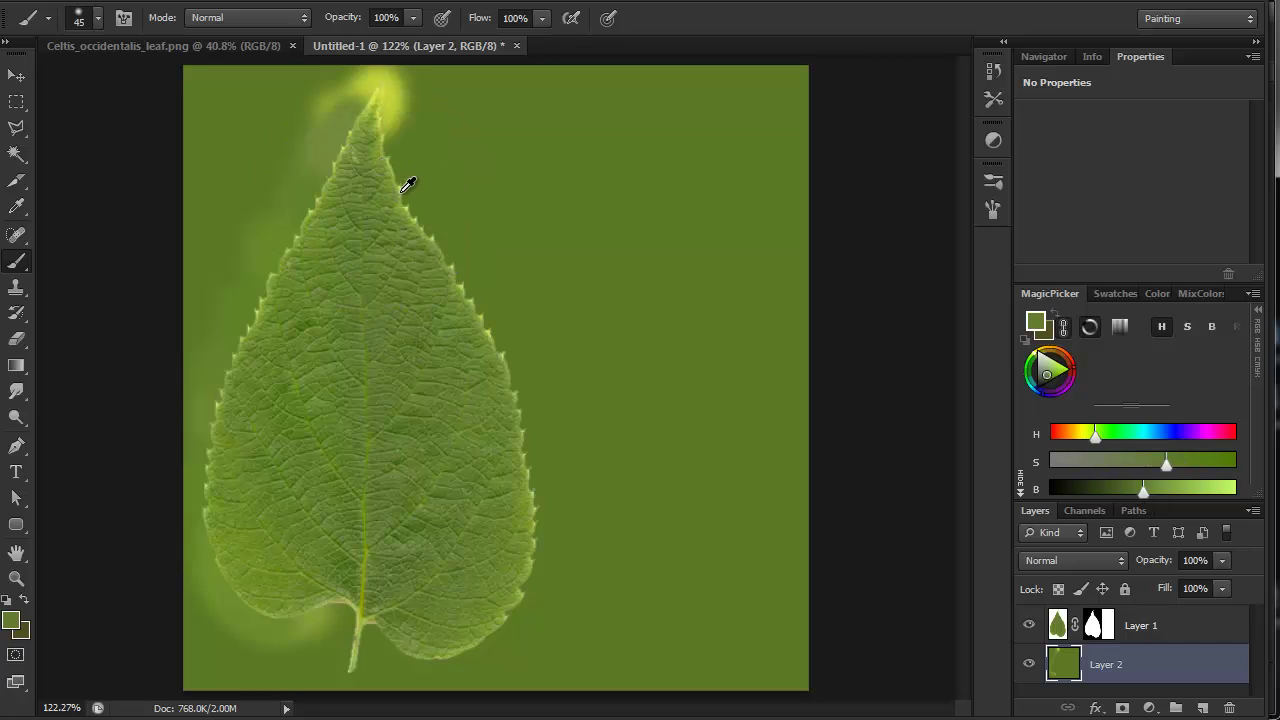
{"action": "left_click", "coordinate": [403, 190], "text": "alt"}
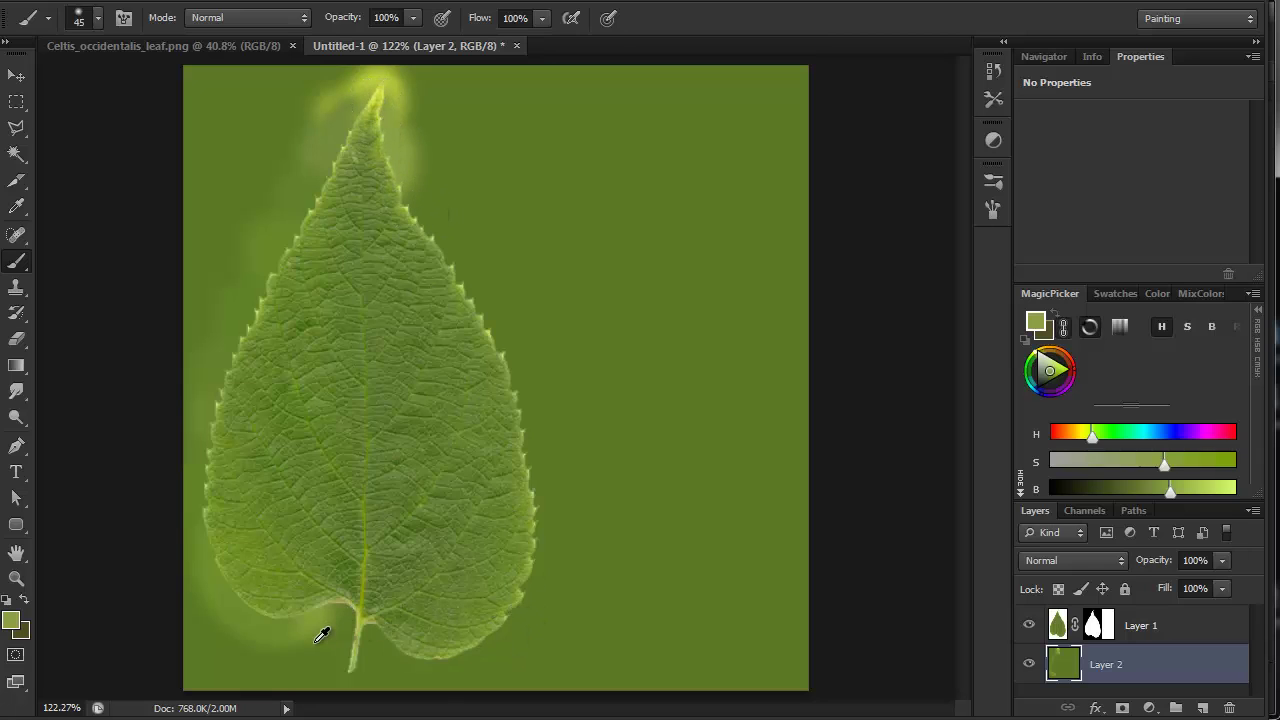
- Paint pale glows below the leaf's base lobes and along its lower right edge
{"action": "left_click", "coordinate": [350, 593], "text": "alt"}
{"action": "mouse_move", "coordinate": [357, 608]}
{"action": "left_mouse_down"}
{"action": "mouse_move", "coordinate": [297, 658]}
{"action": "mouse_move", "coordinate": [360, 625]}
{"action": "left_mouse_up"}
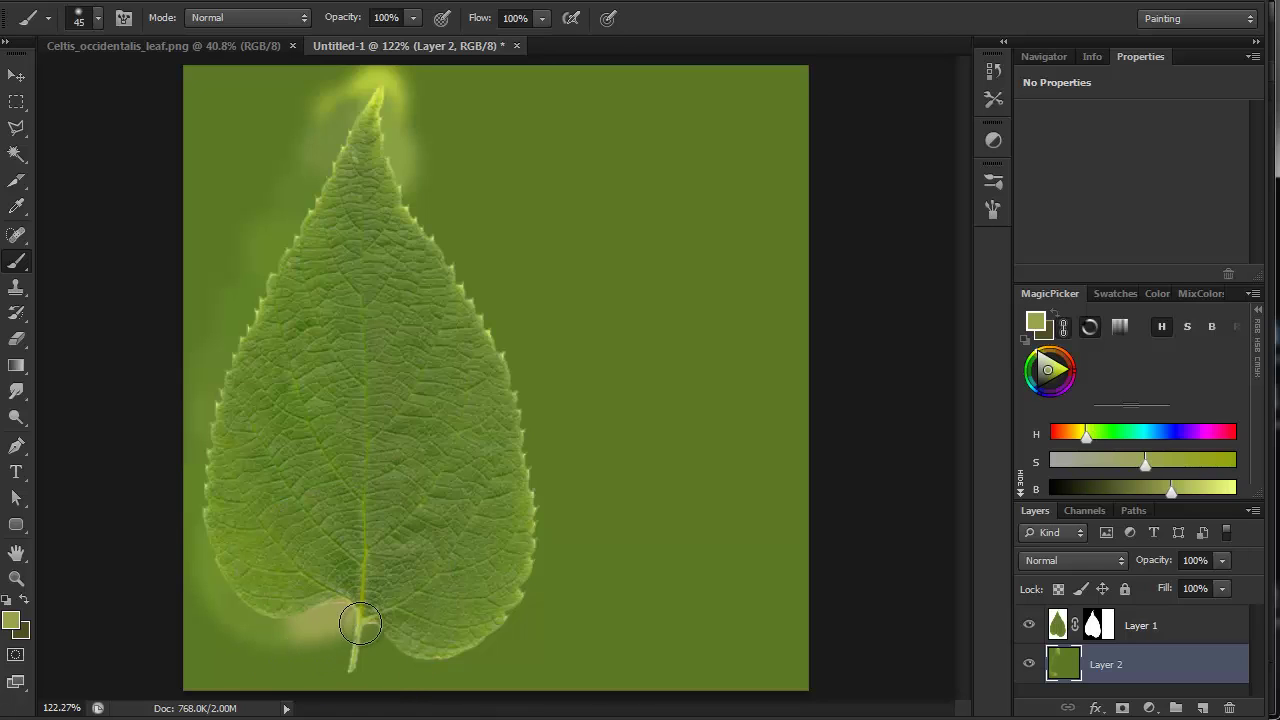
{"action": "left_click", "coordinate": [388, 630], "text": "alt"}
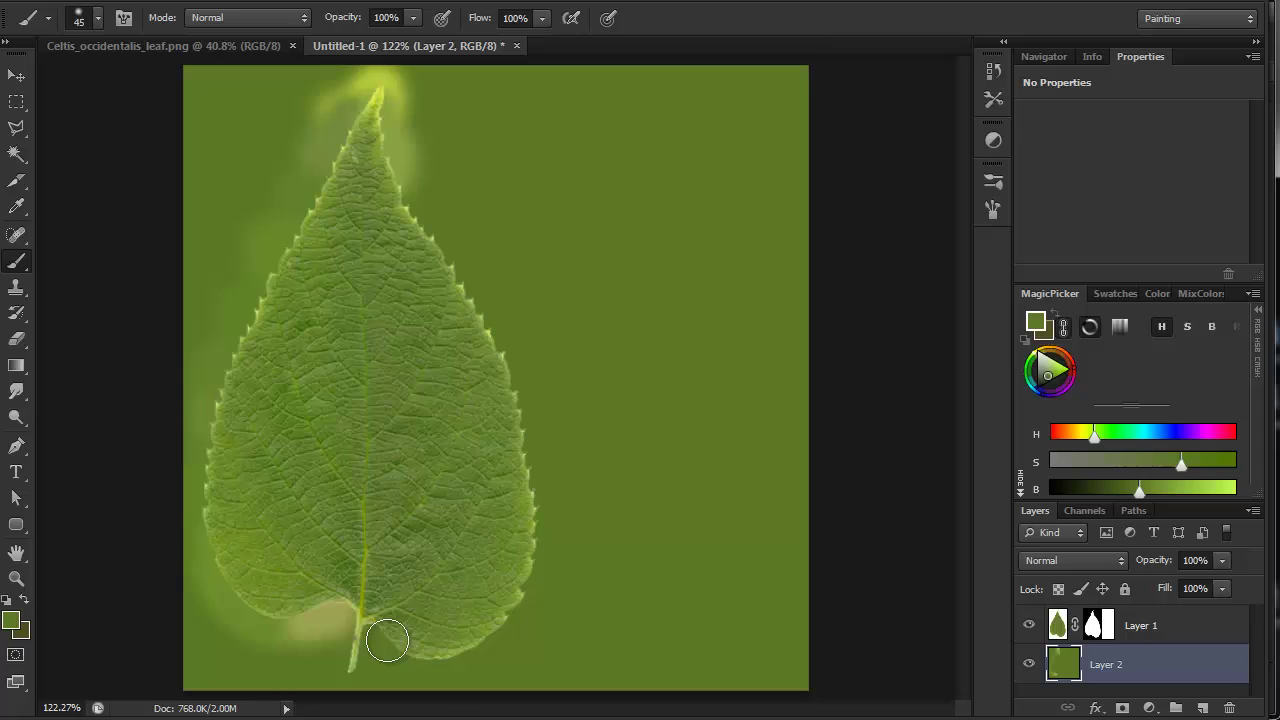
{"action": "left_click", "coordinate": [390, 618], "text": "alt"}
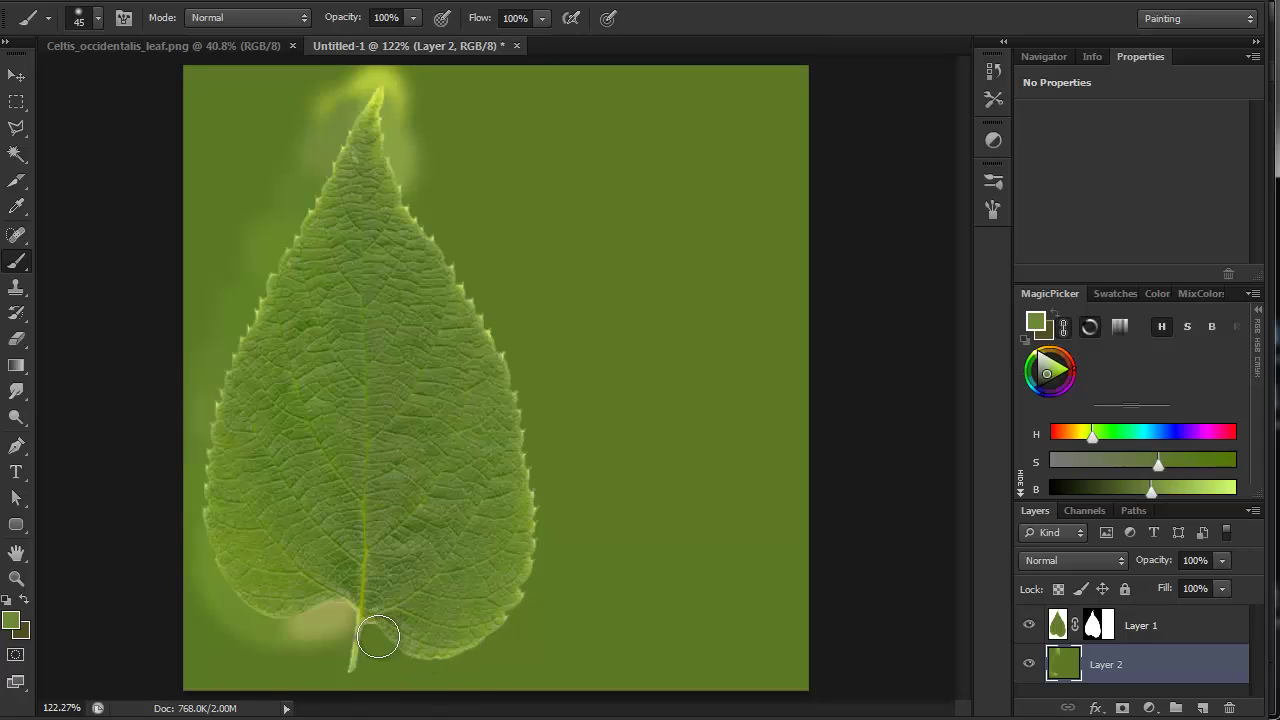
{"action": "mouse_move", "coordinate": [366, 632]}
{"action": "left_mouse_down"}
{"action": "mouse_move", "coordinate": [450, 661]}
{"action": "mouse_move", "coordinate": [474, 647]}
{"action": "mouse_move", "coordinate": [451, 643]}
{"action": "mouse_move", "coordinate": [513, 630]}
{"action": "mouse_move", "coordinate": [519, 615]}
{"action": "mouse_move", "coordinate": [500, 639]}
{"action": "mouse_move", "coordinate": [540, 547]}
{"action": "mouse_move", "coordinate": [550, 568]}
{"action": "mouse_move", "coordinate": [530, 493]}
{"action": "mouse_move", "coordinate": [518, 553]}
{"action": "mouse_move", "coordinate": [536, 497]}
{"action": "mouse_move", "coordinate": [520, 443]}
{"action": "left_mouse_up"}
{"action": "left_click", "coordinate": [485, 625], "text": "alt"}
{"action": "left_click", "coordinate": [523, 586], "text": "alt"}
{"action": "left_click", "coordinate": [520, 529], "text": "alt"}
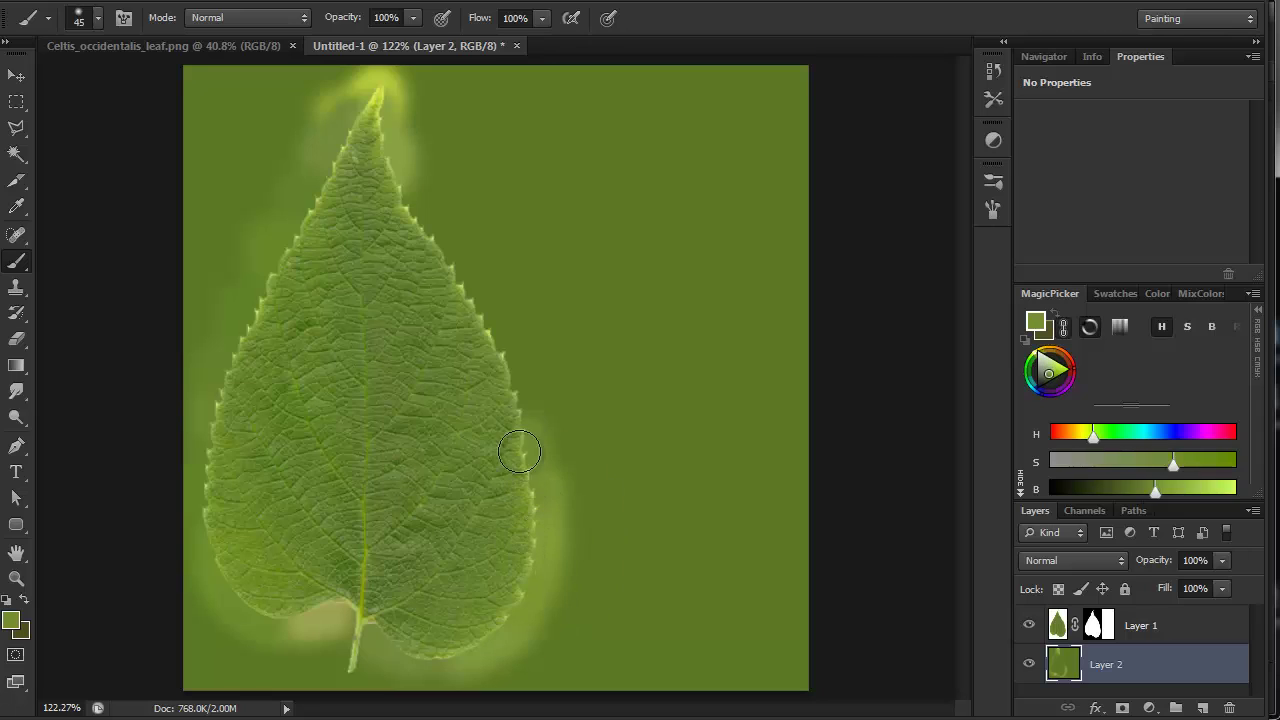
{"action": "left_click", "coordinate": [548, 517], "text": "alt"}
- Extend the glow up the leaf's right edge, then tone it down with darker green
{"action": "left_click", "coordinate": [533, 505], "text": "alt"}
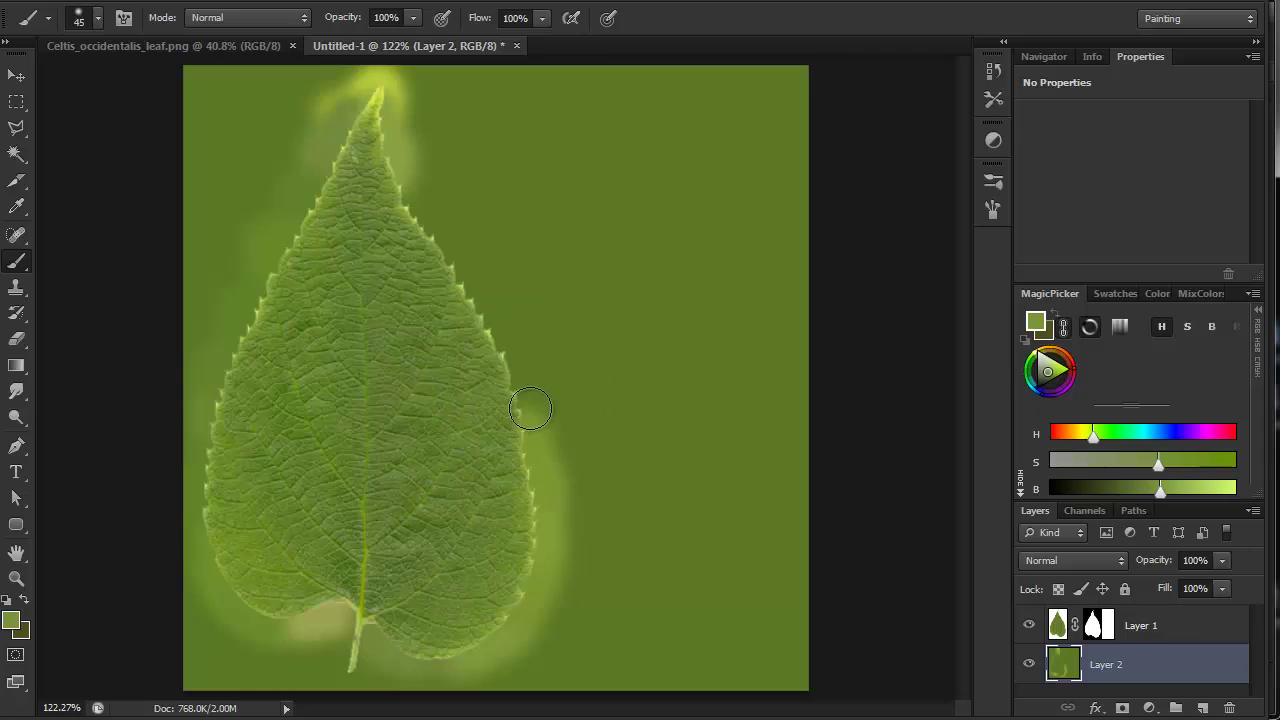
{"action": "left_click_drag", "start_coordinate": [529, 409], "coordinate": [510, 338]}
{"action": "left_click", "coordinate": [496, 410], "text": "alt"}
{"action": "mouse_move", "coordinate": [496, 410]}
{"action": "left_mouse_down"}
{"action": "mouse_move", "coordinate": [486, 323]}
{"action": "mouse_move", "coordinate": [508, 369]}
{"action": "mouse_move", "coordinate": [503, 346]}
{"action": "mouse_move", "coordinate": [489, 377]}
{"action": "left_mouse_up"}
{"action": "left_click", "coordinate": [506, 346], "text": "alt"}
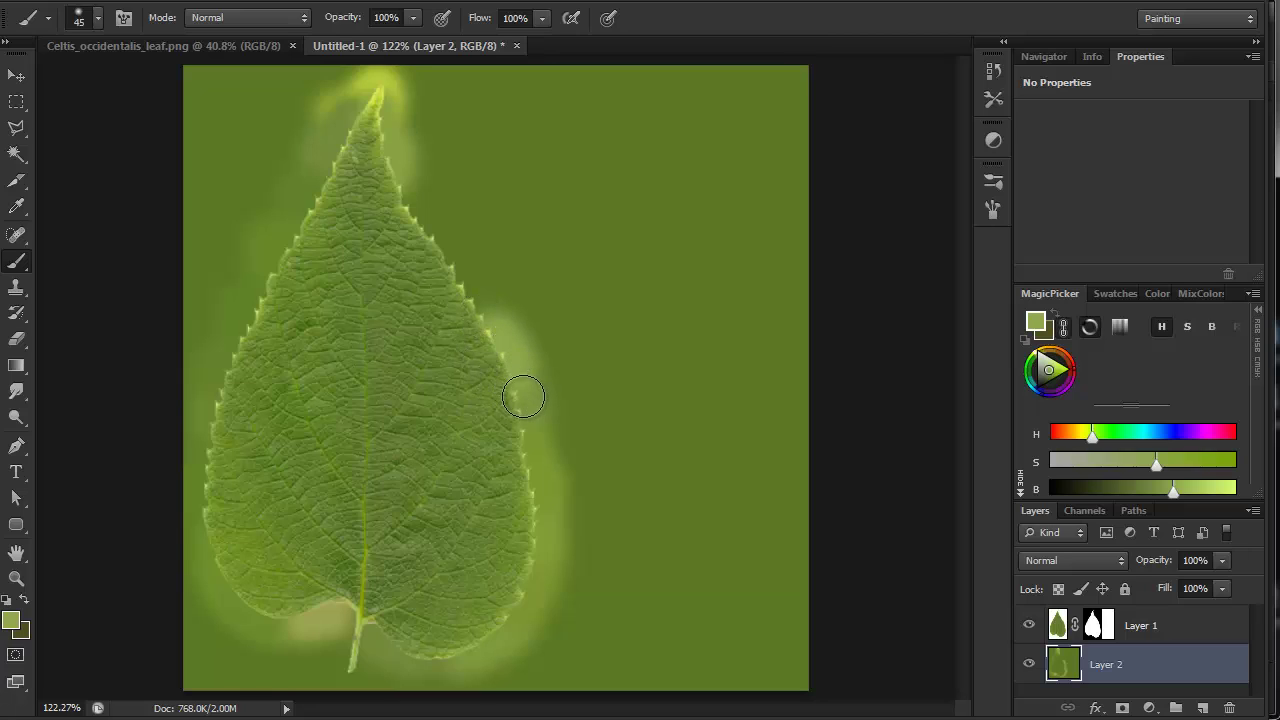
{"action": "left_click", "coordinate": [472, 328], "text": "alt"}
{"action": "mouse_move", "coordinate": [450, 286]}
{"action": "left_mouse_down"}
{"action": "mouse_move", "coordinate": [488, 332]}
{"action": "mouse_move", "coordinate": [457, 294]}
{"action": "left_mouse_up"}
{"action": "left_click", "coordinate": [447, 259], "text": "alt"}
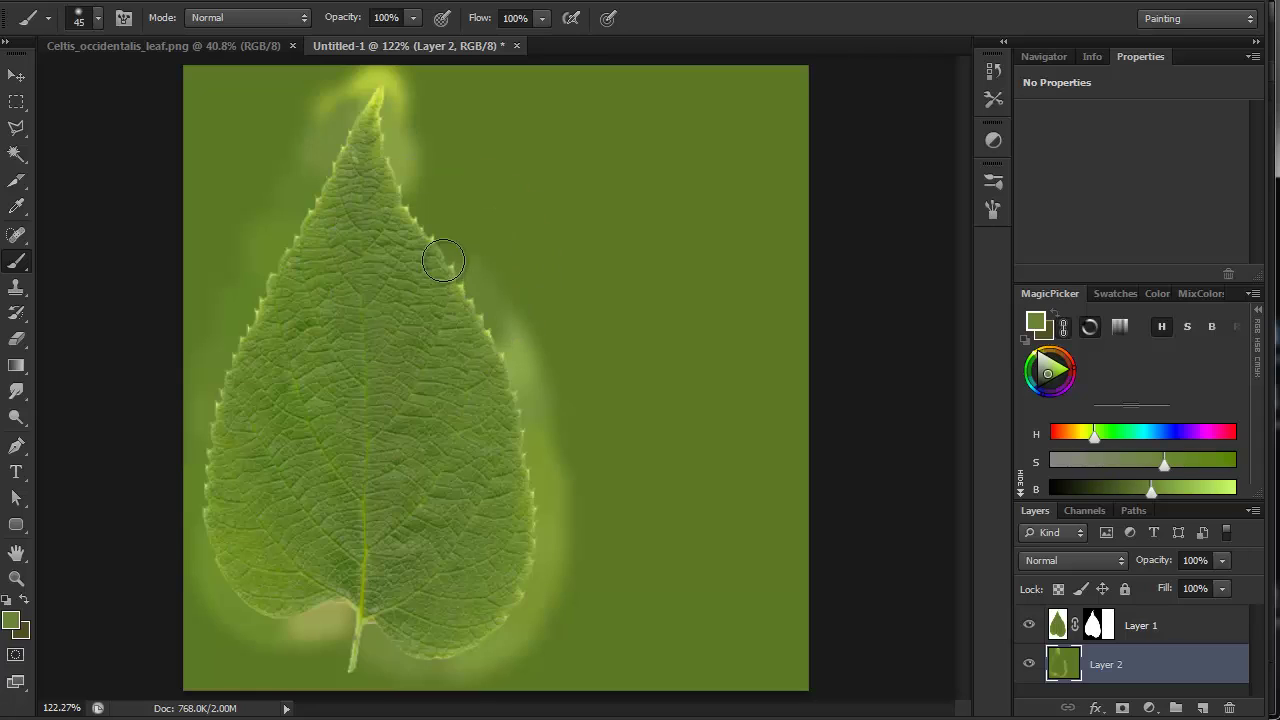
{"action": "left_click", "coordinate": [424, 235], "text": "alt"}
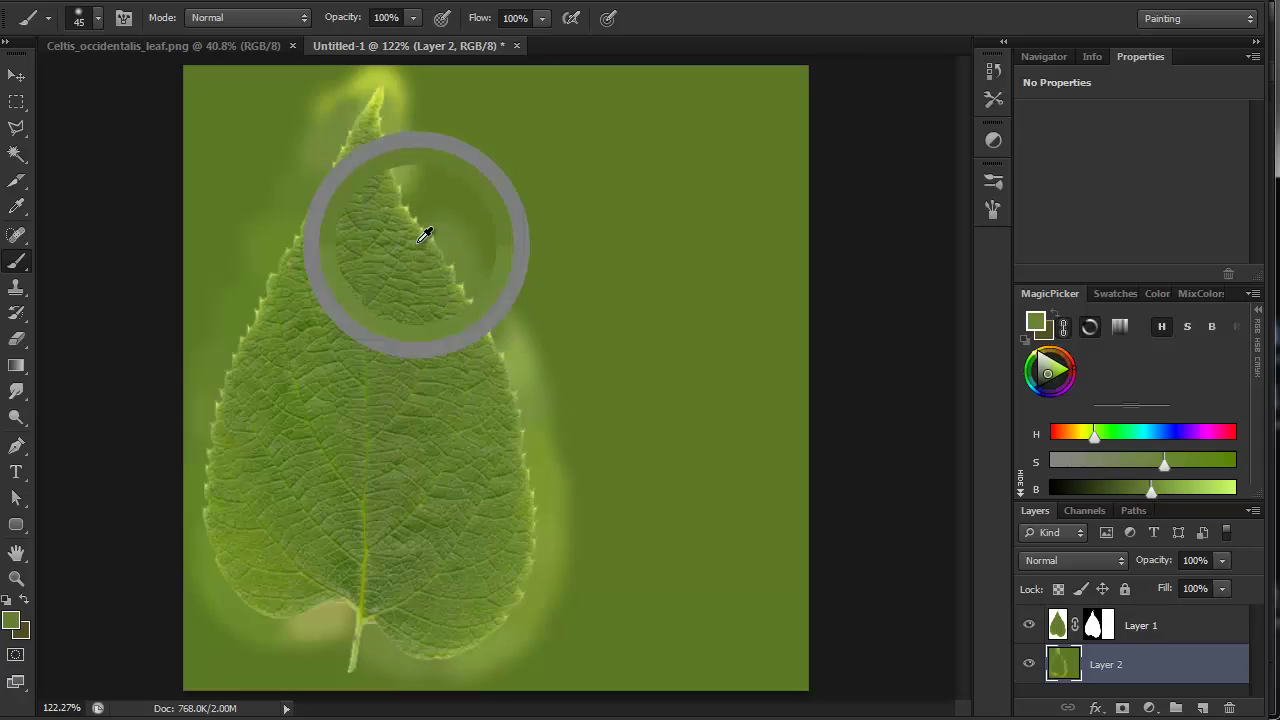
{"action": "mouse_move", "coordinate": [429, 234]}
{"action": "left_mouse_down"}
{"action": "mouse_move", "coordinate": [480, 284]}
{"action": "mouse_move", "coordinate": [490, 364]}
{"action": "mouse_move", "coordinate": [500, 341]}
{"action": "mouse_move", "coordinate": [542, 461]}
{"action": "mouse_move", "coordinate": [528, 622]}
{"action": "mouse_move", "coordinate": [542, 572]}
{"action": "left_mouse_up"}
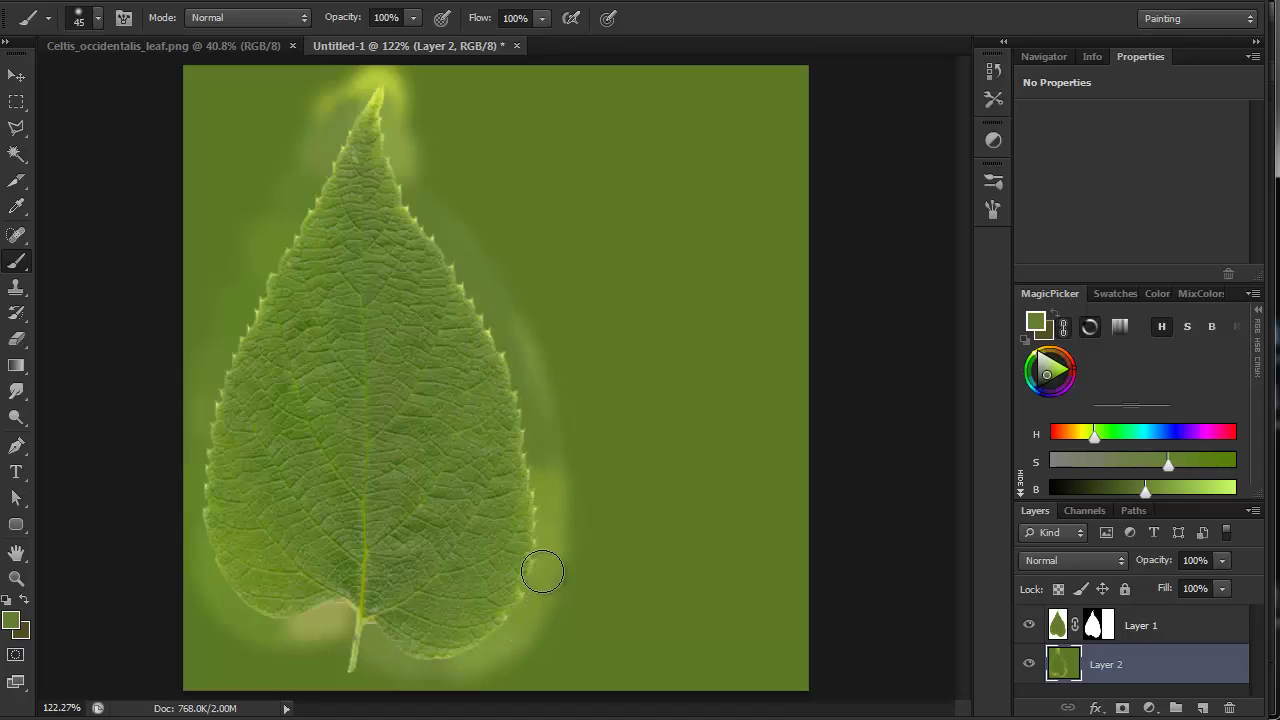
- Select Layer 1's mask, clear the selection, and set the brush to 100% hardness
{"action": "left_click", "coordinate": [1097, 626], "text": "alt"}
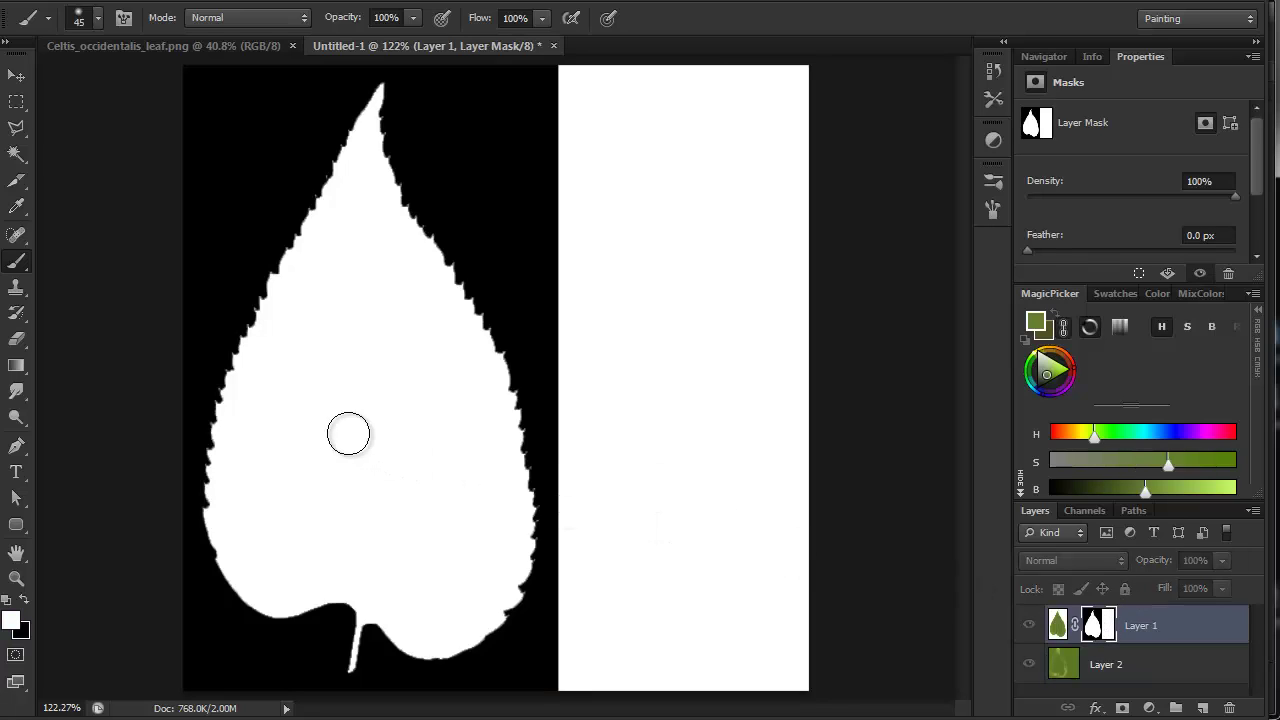
{"action": "left_click", "coordinate": [16, 153]}
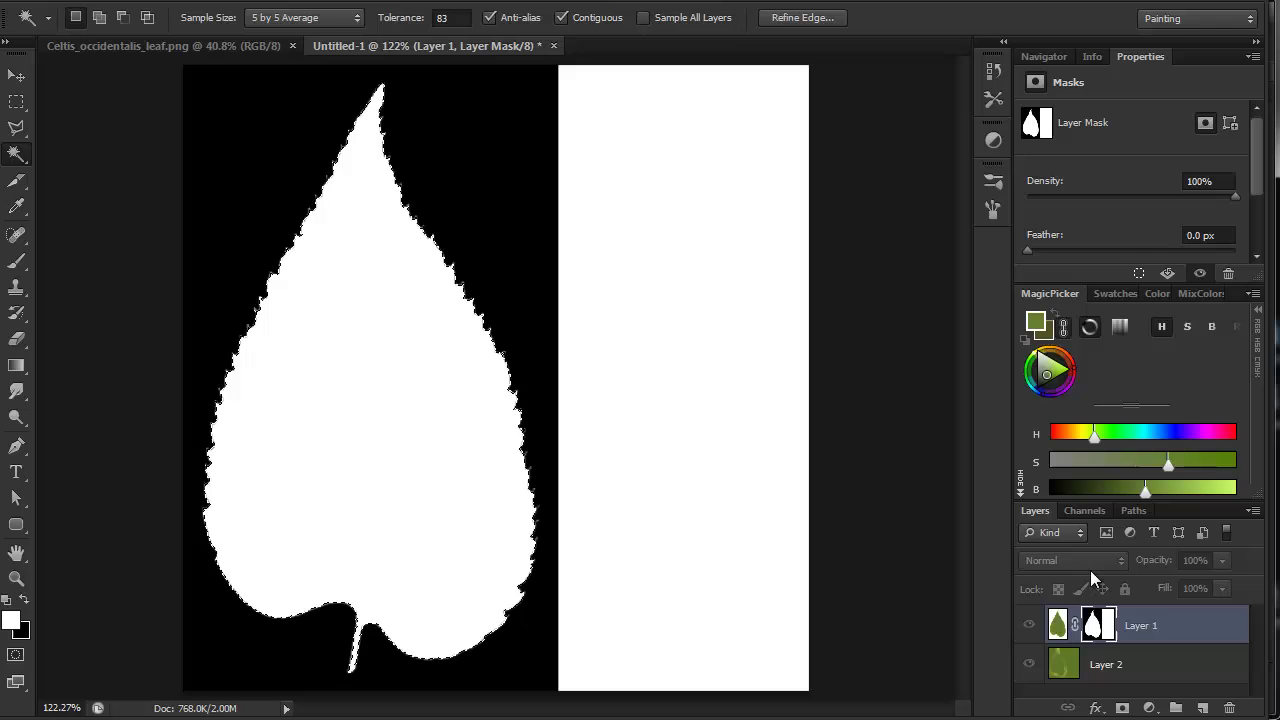
{"action": "left_click", "coordinate": [1088, 510]}
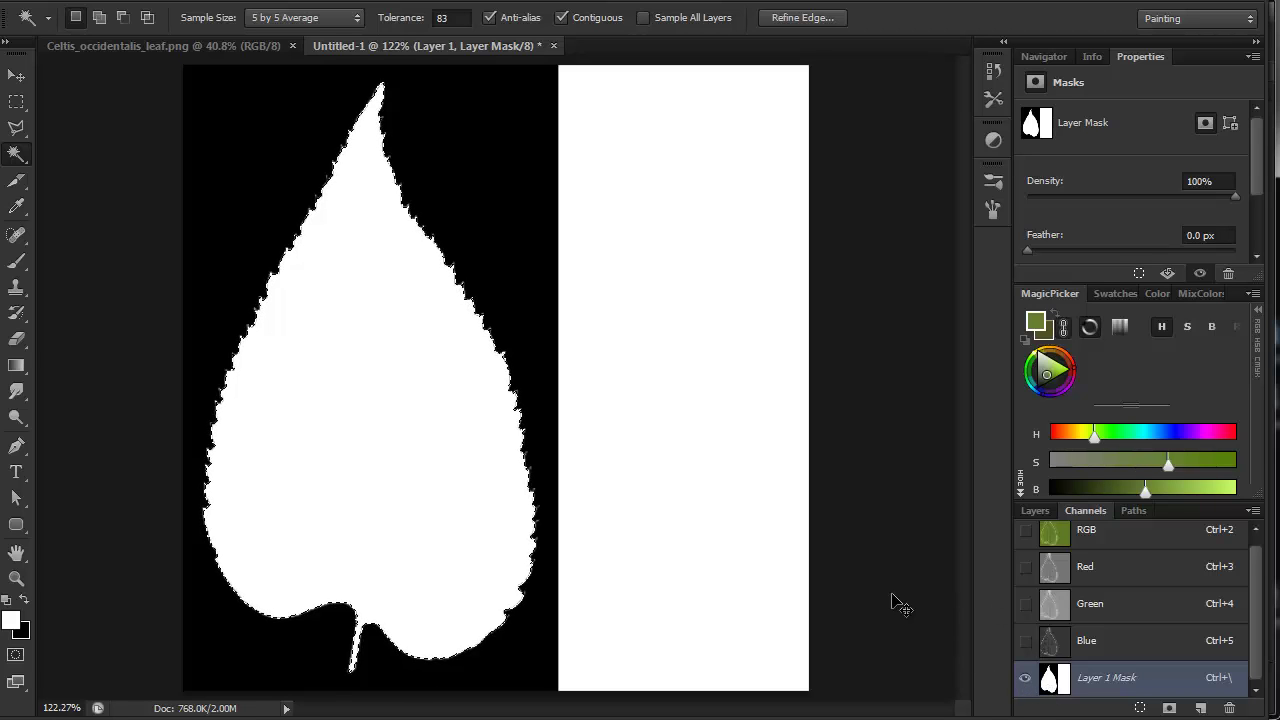
{"action": "key", "text": "ctrl+d"}
{"action": "key", "text": "b"}
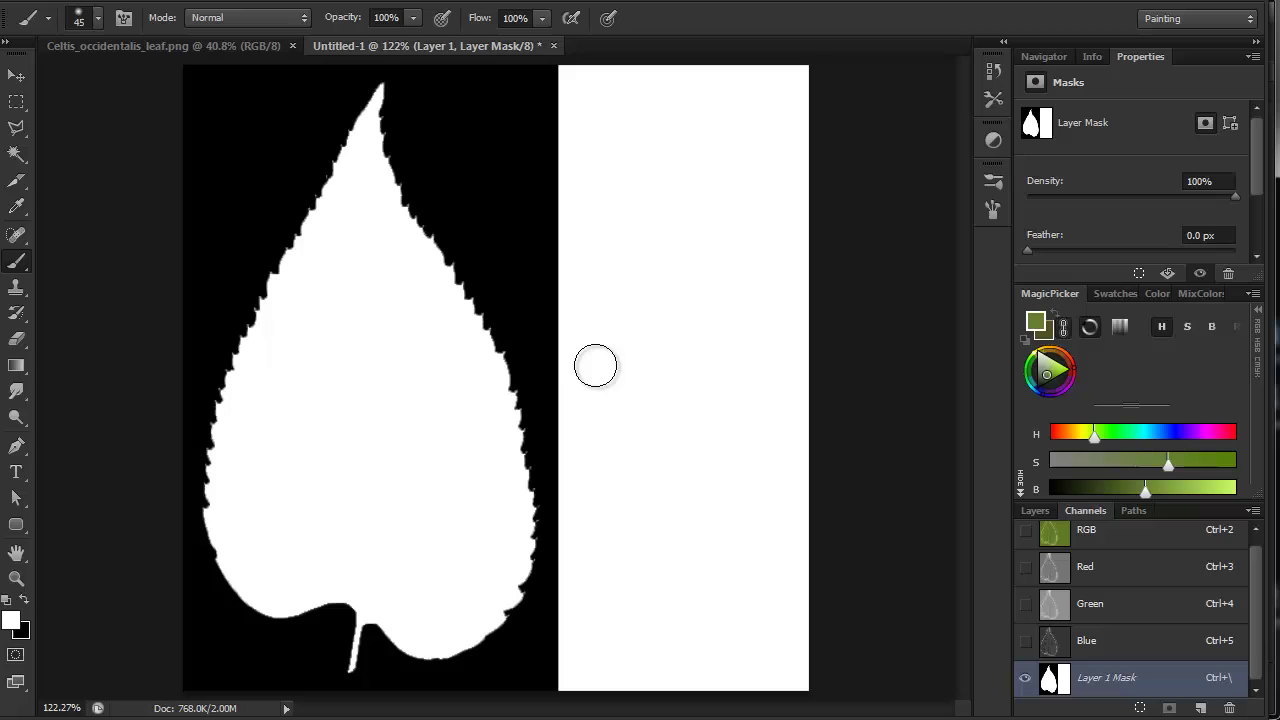
{"action": "right_click", "coordinate": [603, 109]}
{"action": "left_click_drag", "start_coordinate": [707, 207], "coordinate": [877, 206]}
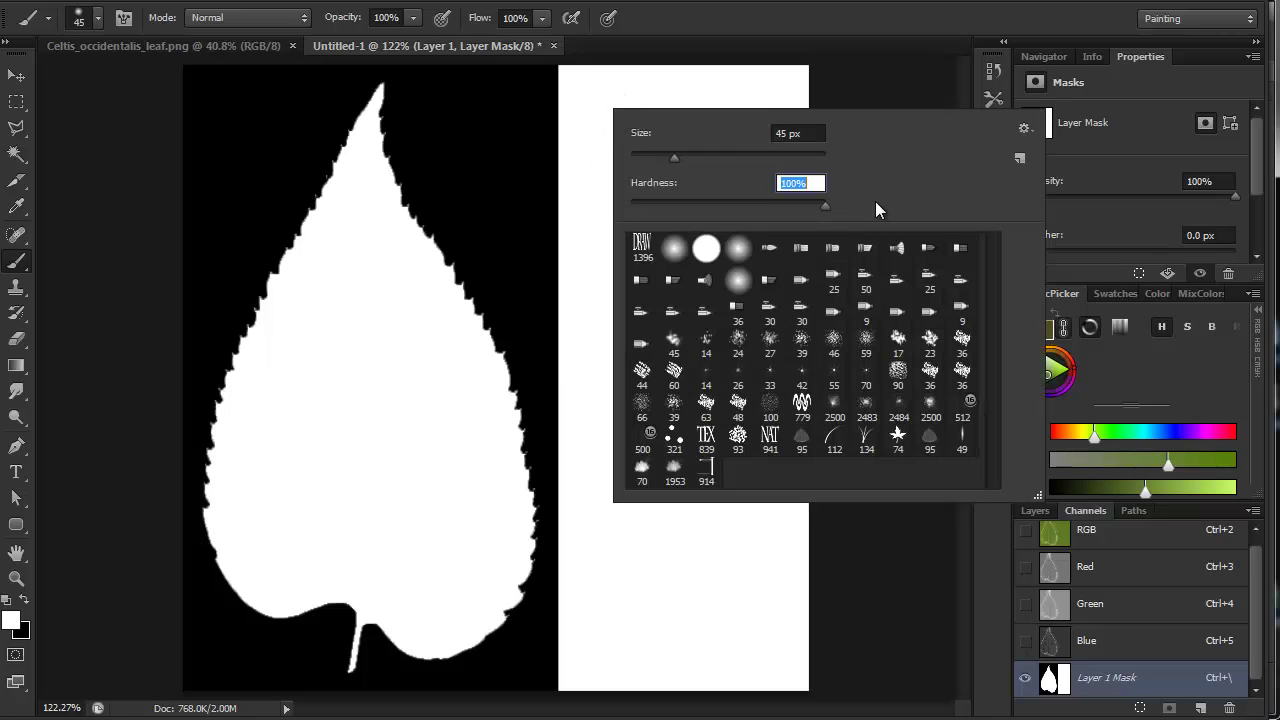
{"action": "key", "text": "Return"}
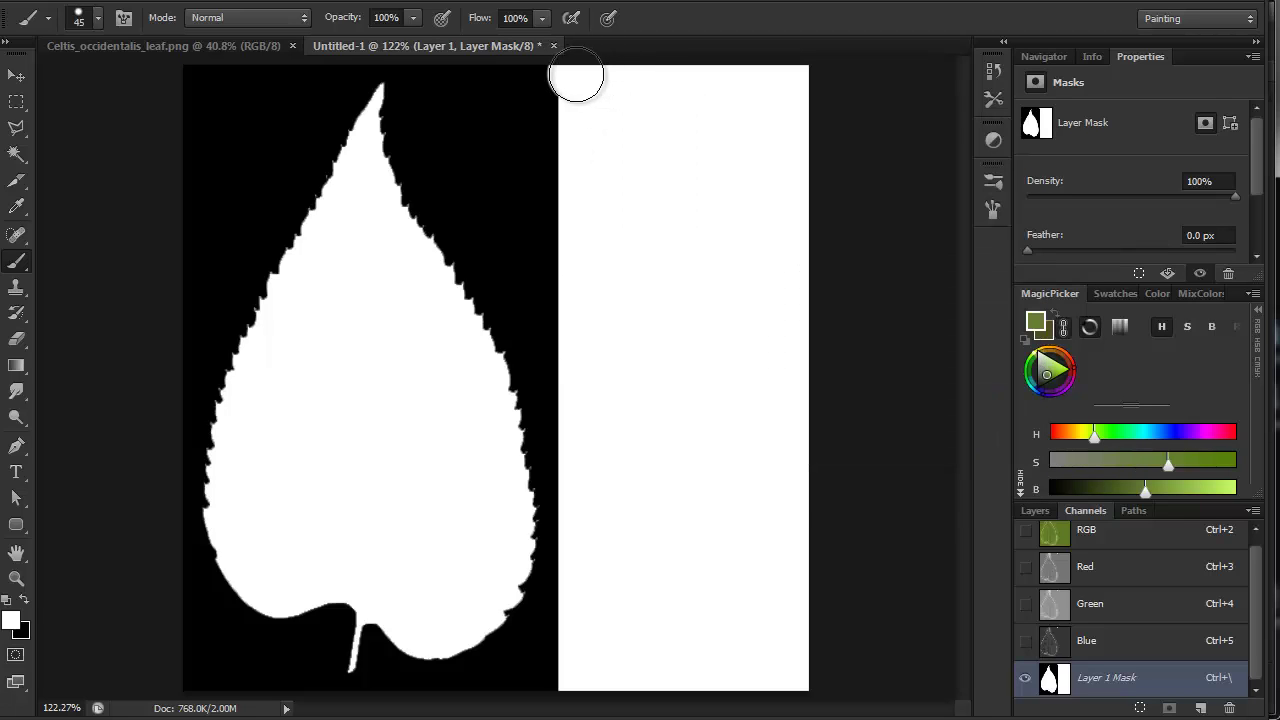
- Paint black over the white right-hand area of the mask
{"action": "key", "text": "x"}
{"action": "left_click", "coordinate": [575, 81]}
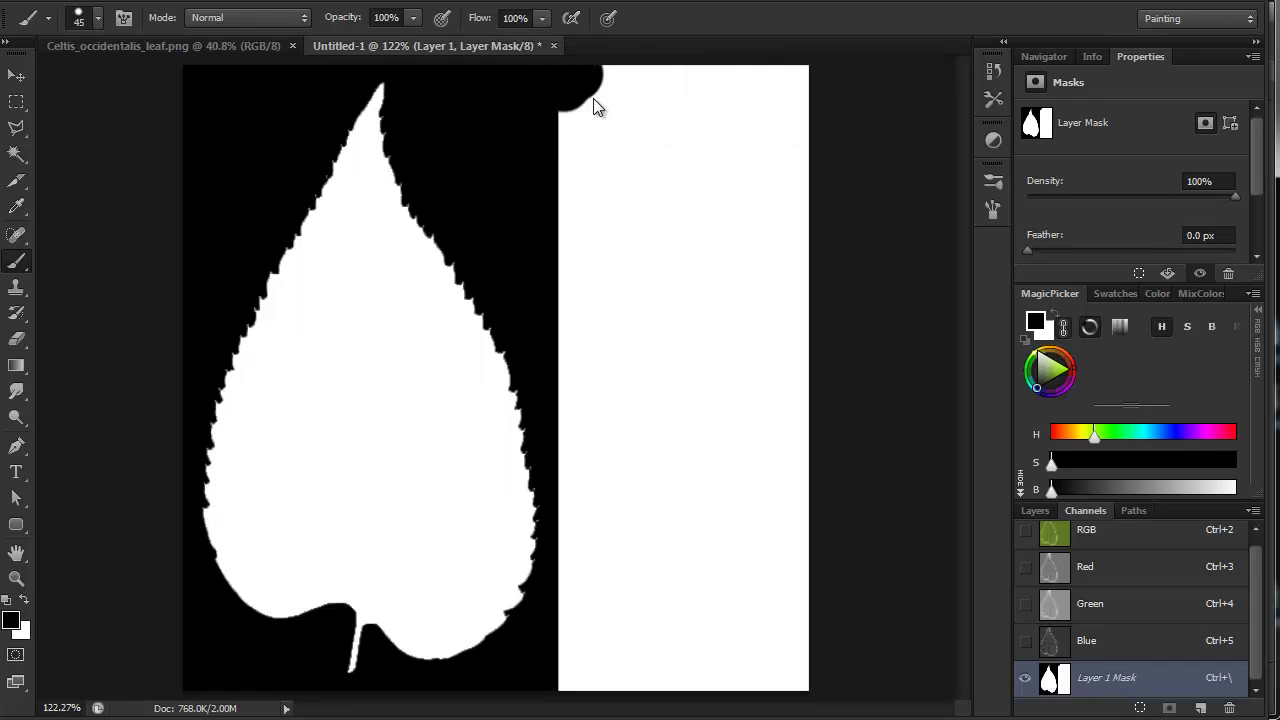
{"action": "mouse_move", "coordinate": [574, 106]}
{"action": "left_mouse_down"}
{"action": "mouse_move", "coordinate": [577, 629]}
{"action": "mouse_move", "coordinate": [611, 694]}
{"action": "mouse_move", "coordinate": [657, 34]}
{"action": "left_mouse_up"}
{"action": "mouse_move", "coordinate": [674, 514]}
{"action": "left_mouse_down"}
{"action": "mouse_move", "coordinate": [737, 14]}
{"action": "mouse_move", "coordinate": [760, 690]}
{"action": "mouse_move", "coordinate": [790, 300]}
{"action": "mouse_move", "coordinate": [817, 561]}
{"action": "mouse_move", "coordinate": [799, 45]}
{"action": "left_mouse_up"}
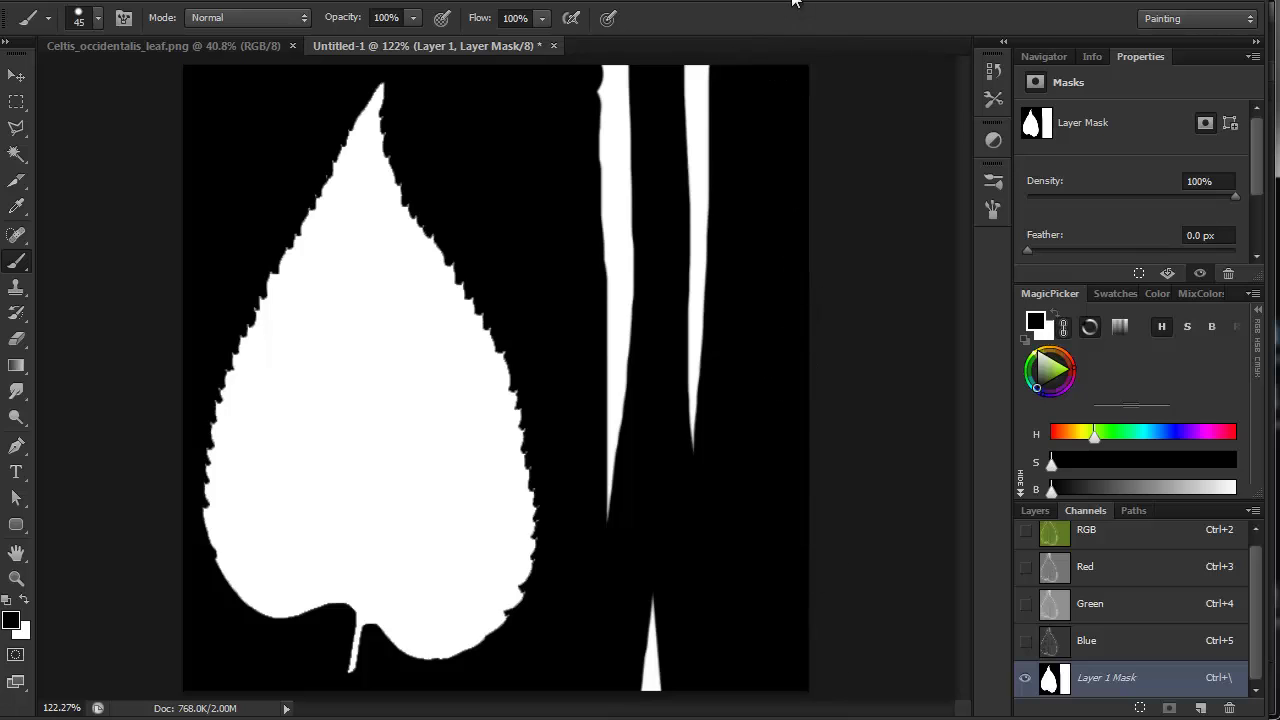
{"action": "mouse_move", "coordinate": [703, 46]}
{"action": "left_mouse_down"}
{"action": "mouse_move", "coordinate": [709, 380]}
{"action": "mouse_move", "coordinate": [671, 519]}
{"action": "mouse_move", "coordinate": [606, 514]}
{"action": "mouse_move", "coordinate": [586, 260]}
{"action": "mouse_move", "coordinate": [606, 23]}
{"action": "mouse_move", "coordinate": [641, 708]}
{"action": "left_mouse_up"}
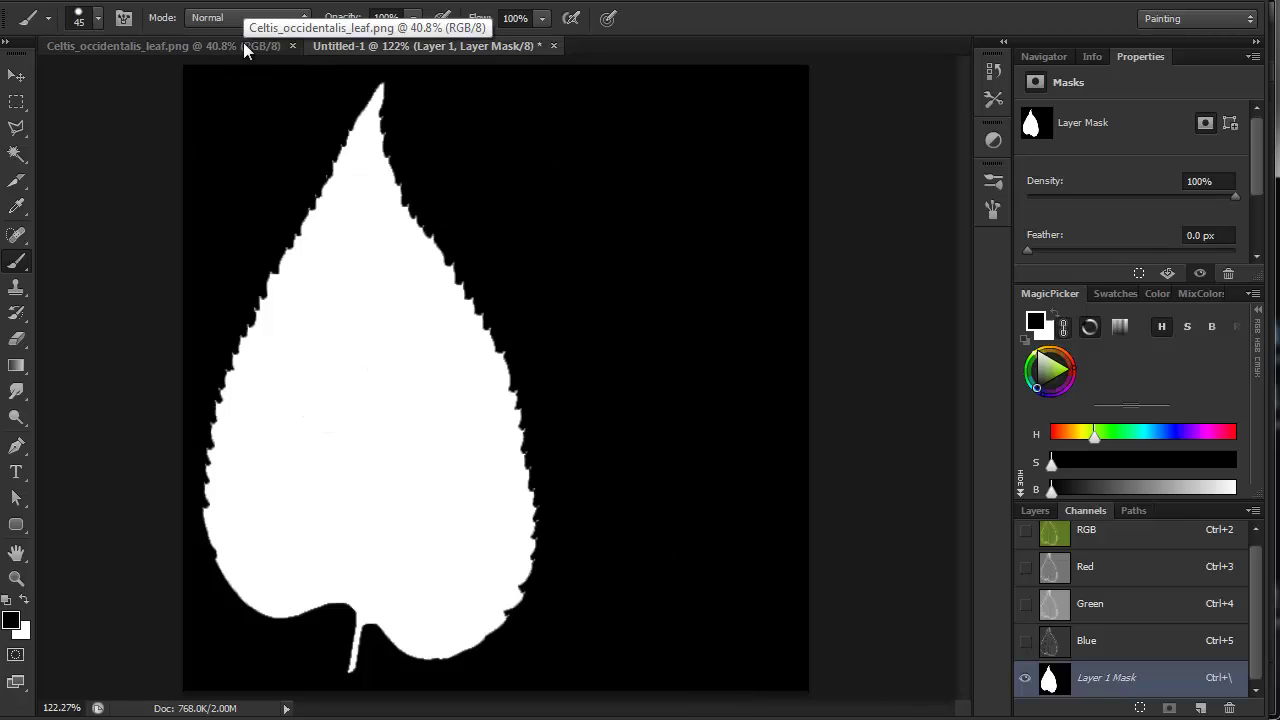
- Try merging the leaf layer down, undo it, and display Layer 1 Mask as an overlay
{"action": "left_click", "coordinate": [1077, 535]}
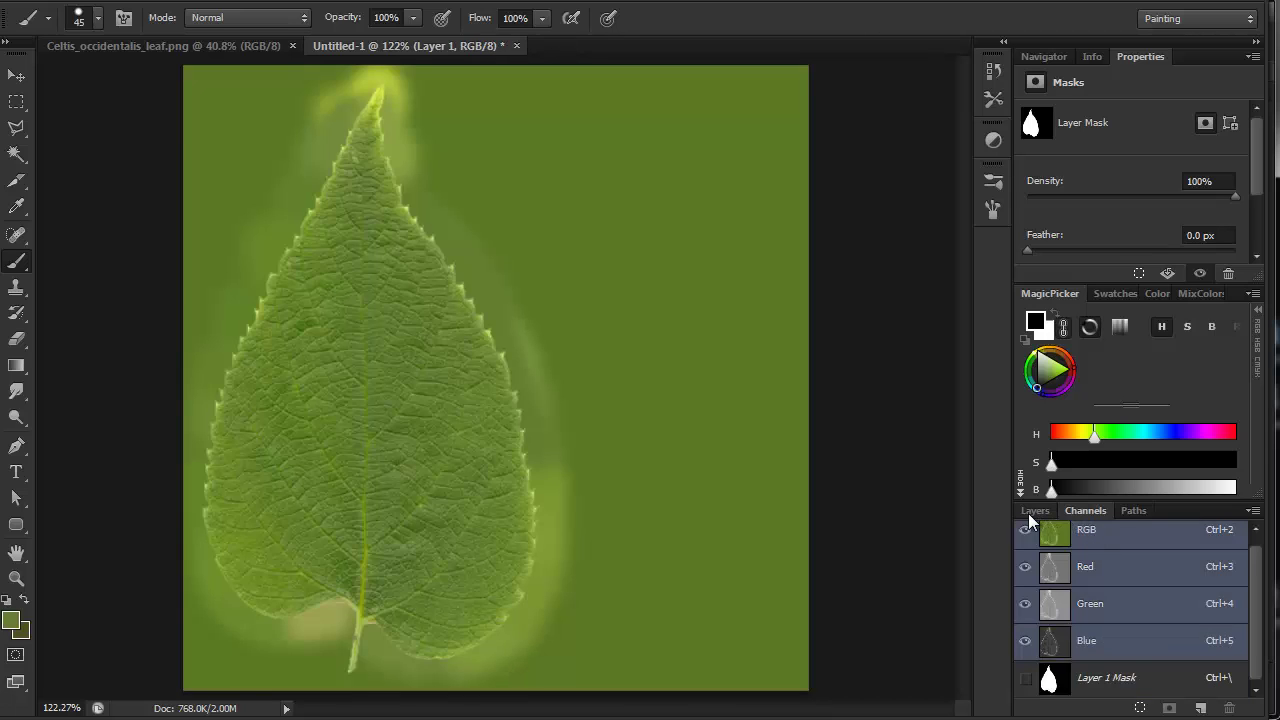
{"action": "left_click", "coordinate": [1029, 512]}
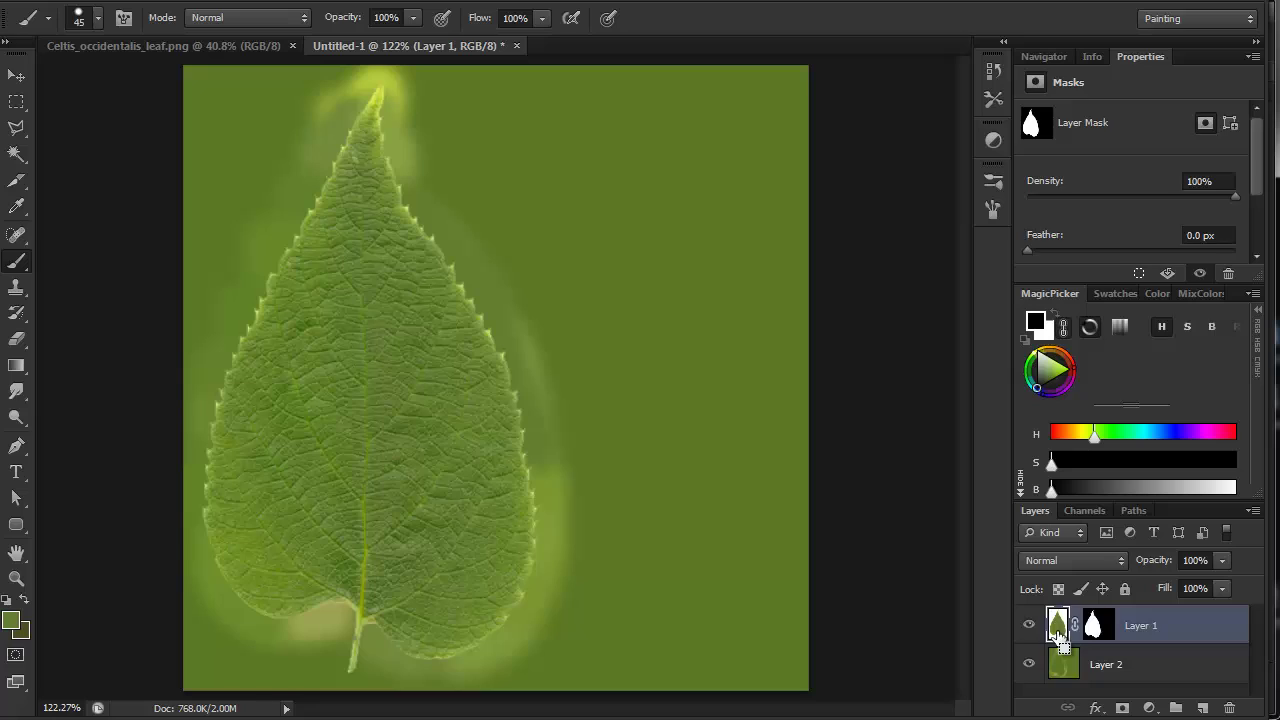
{"action": "key", "text": "ctrl+e"}
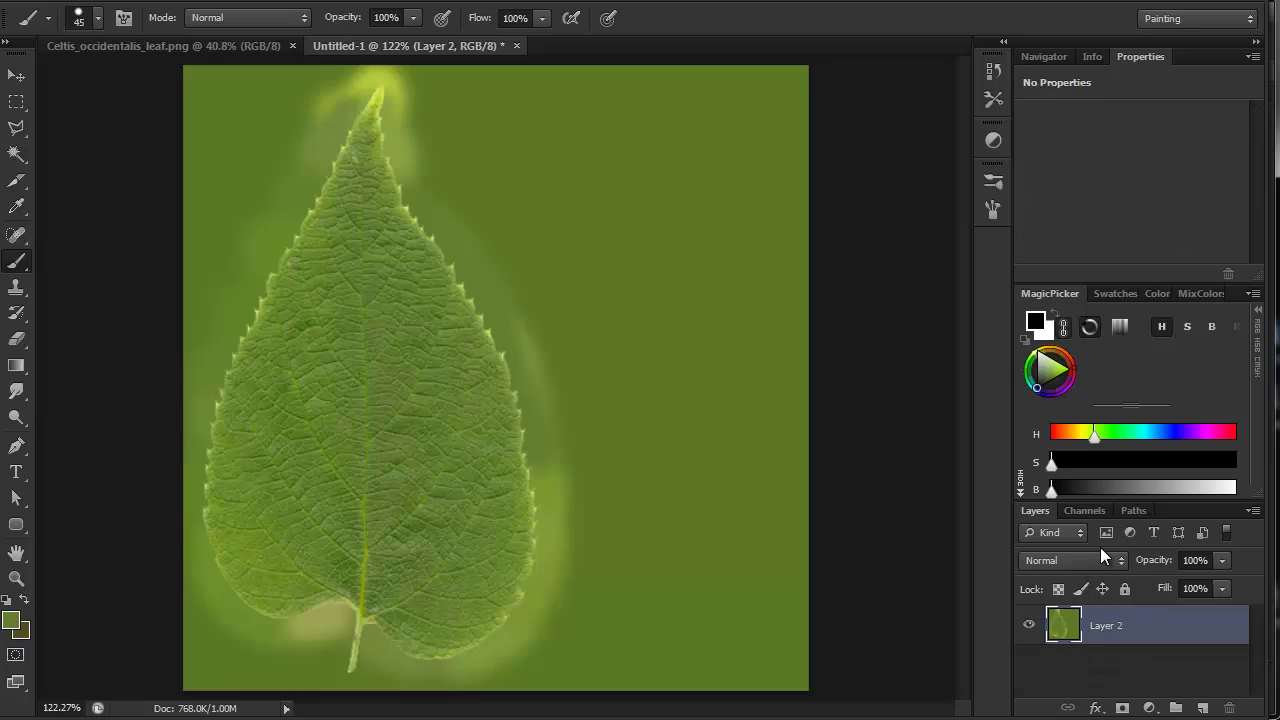
{"action": "left_click", "coordinate": [1089, 511]}
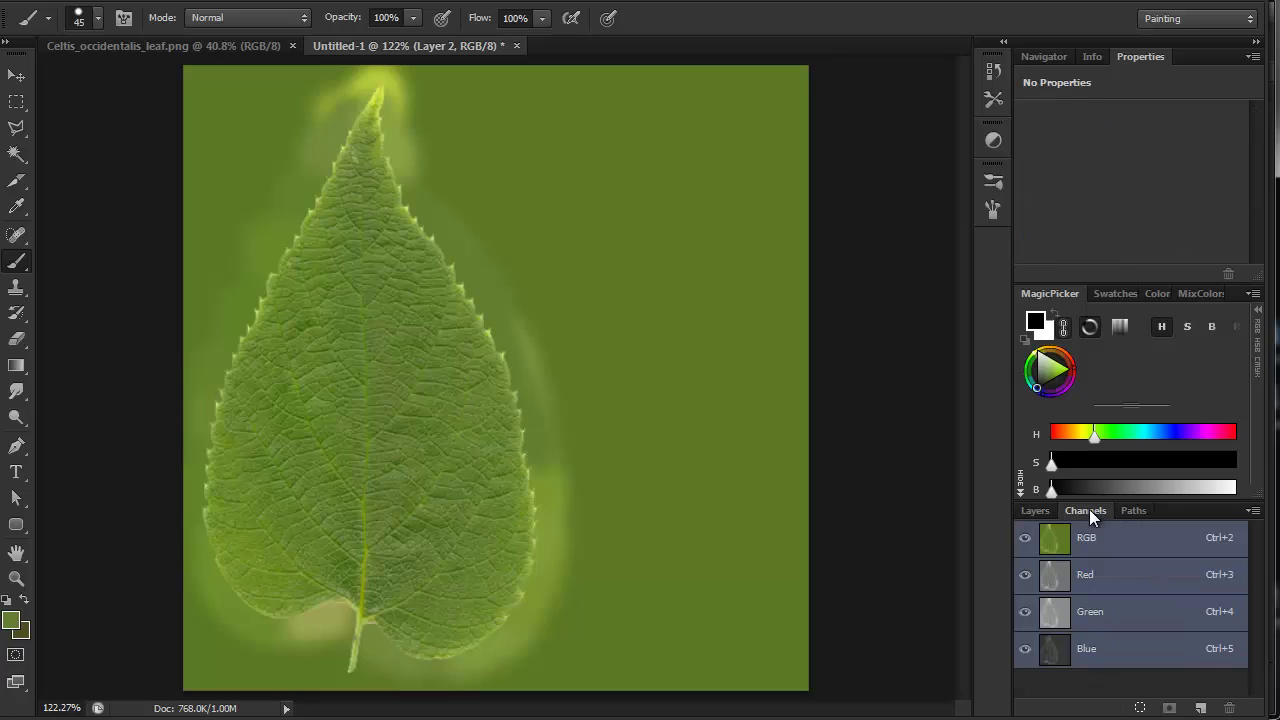
{"action": "key", "text": "ctrl+z"}
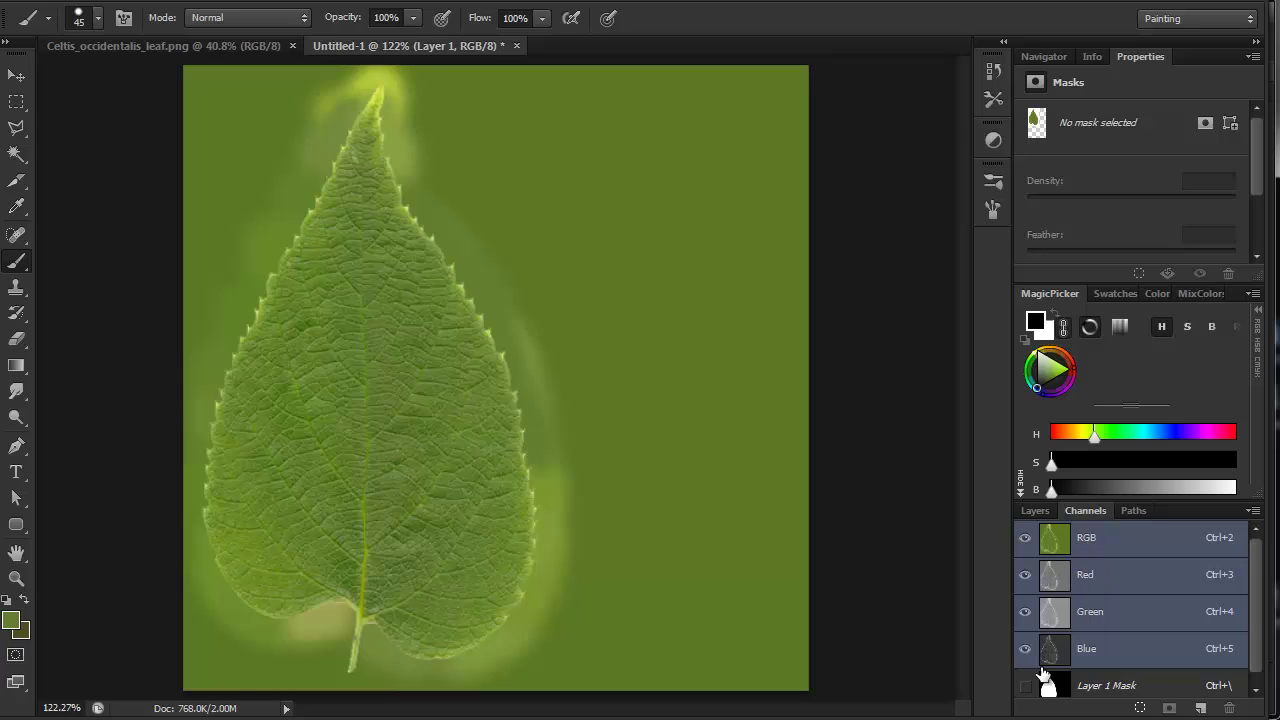
{"action": "left_click", "coordinate": [1024, 686]}
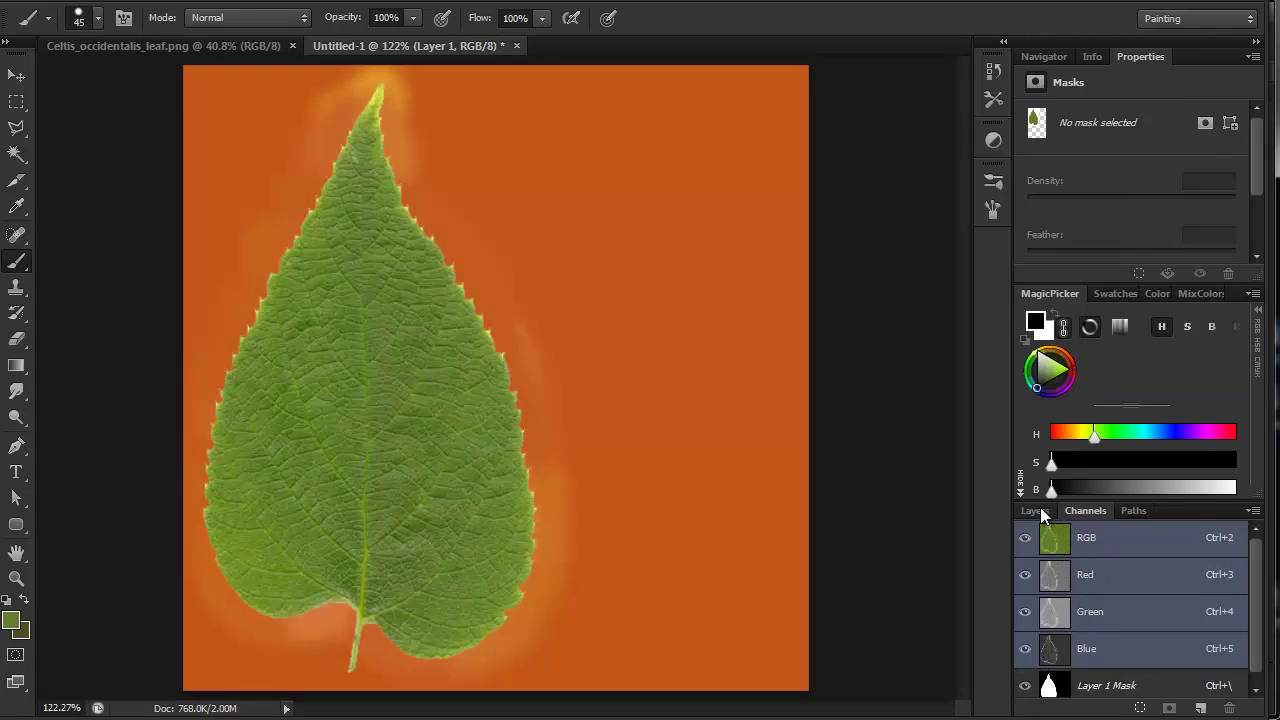
{"action": "left_click", "coordinate": [1036, 511]}
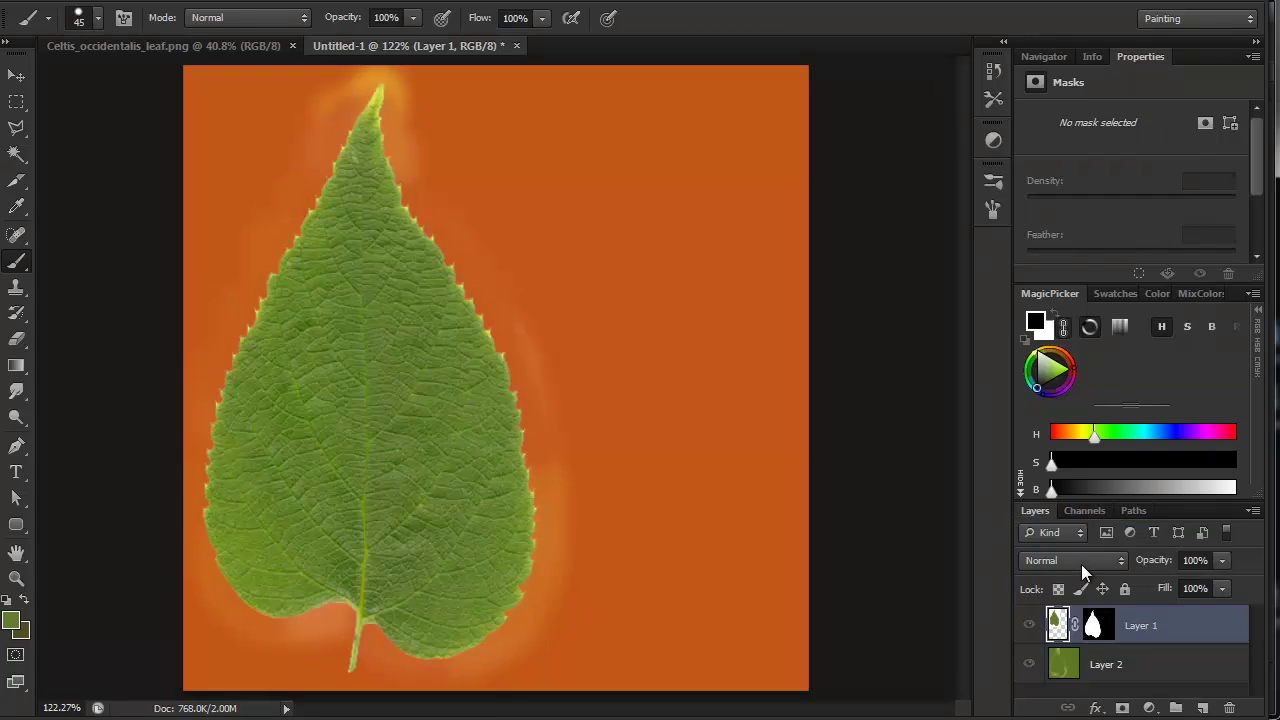
- Load Layer 1 Mask as a leaf selection and merge the leaf layer into Layer 2
{"action": "key", "text": "ctrl+e"}
{"action": "left_click", "coordinate": [1064, 630], "text": "ctrl"}
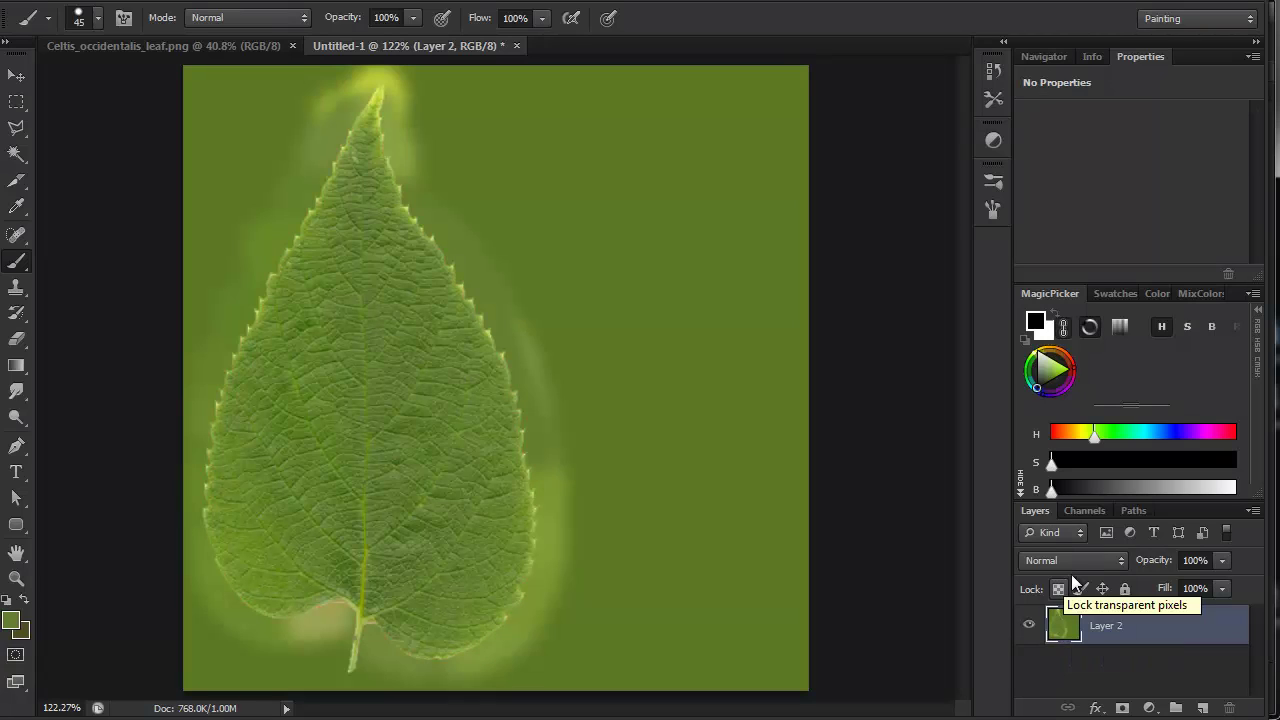
{"action": "left_click", "coordinate": [1086, 511]}
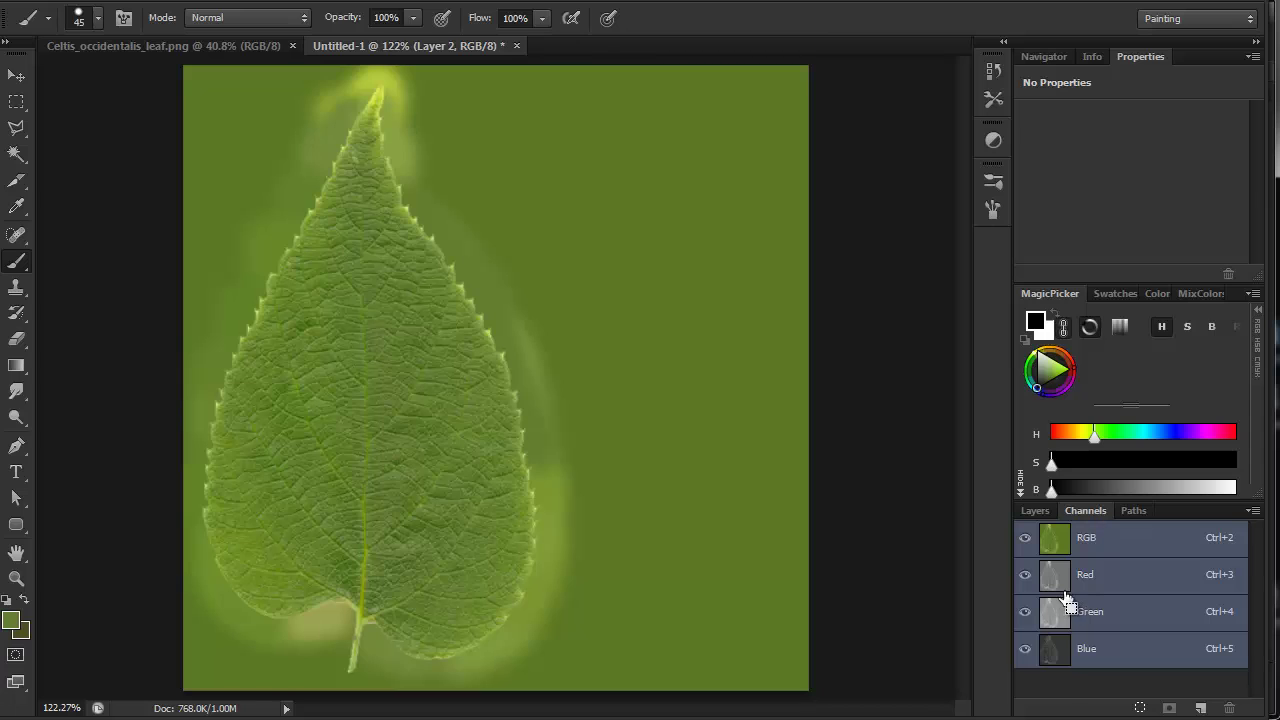
{"action": "key", "text": "ctrl+alt+z"}
{"action": "key", "text": "ctrl+alt+z"}
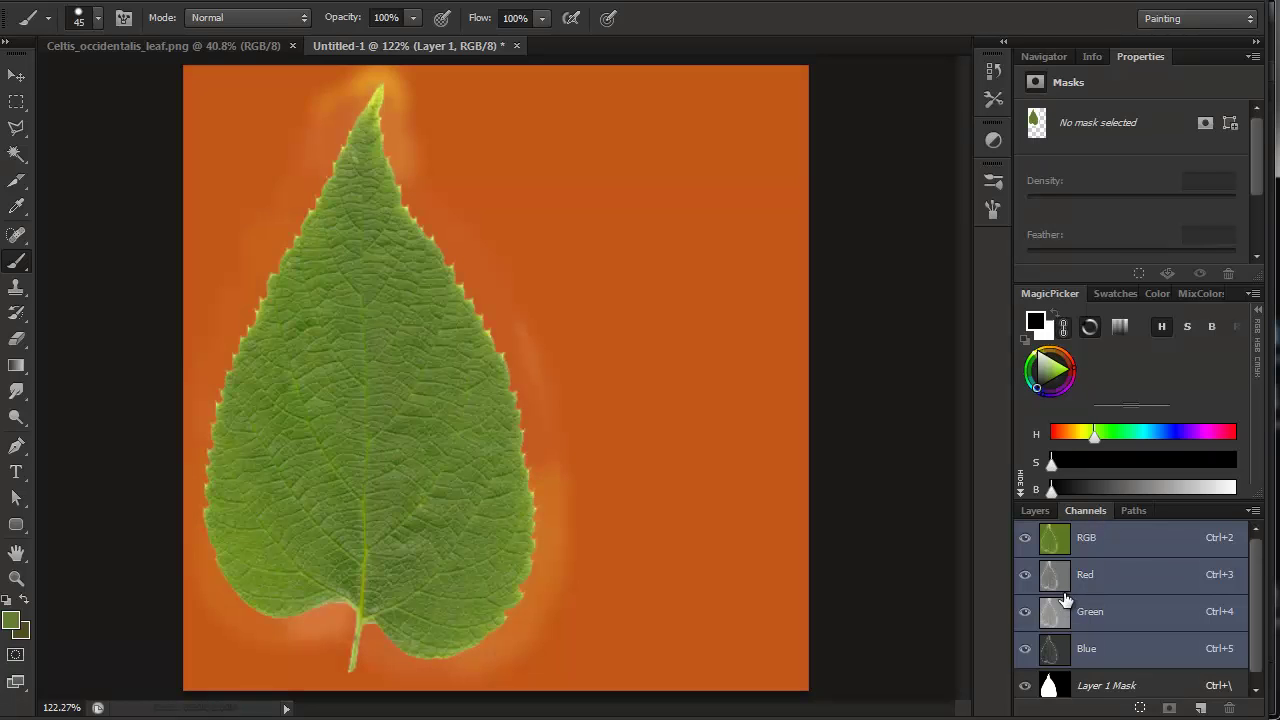
{"action": "left_click", "coordinate": [1050, 686], "text": "ctrl"}
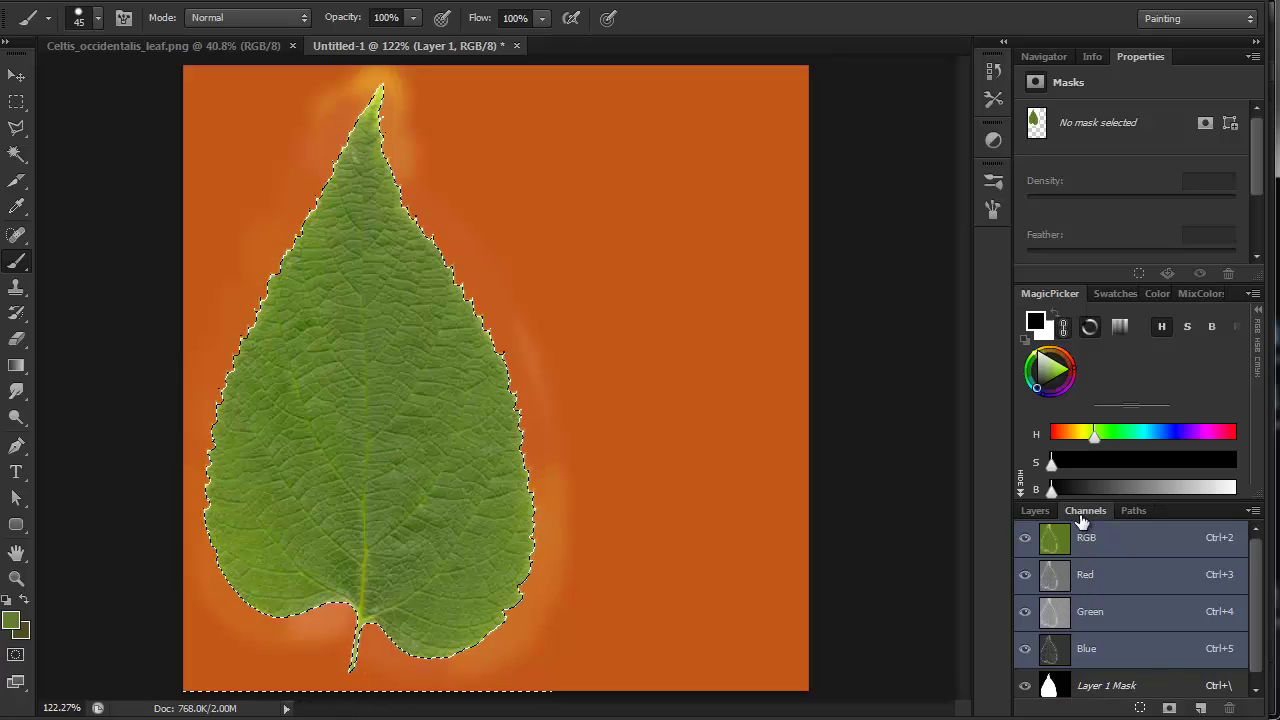
{"action": "left_click", "coordinate": [1035, 510]}
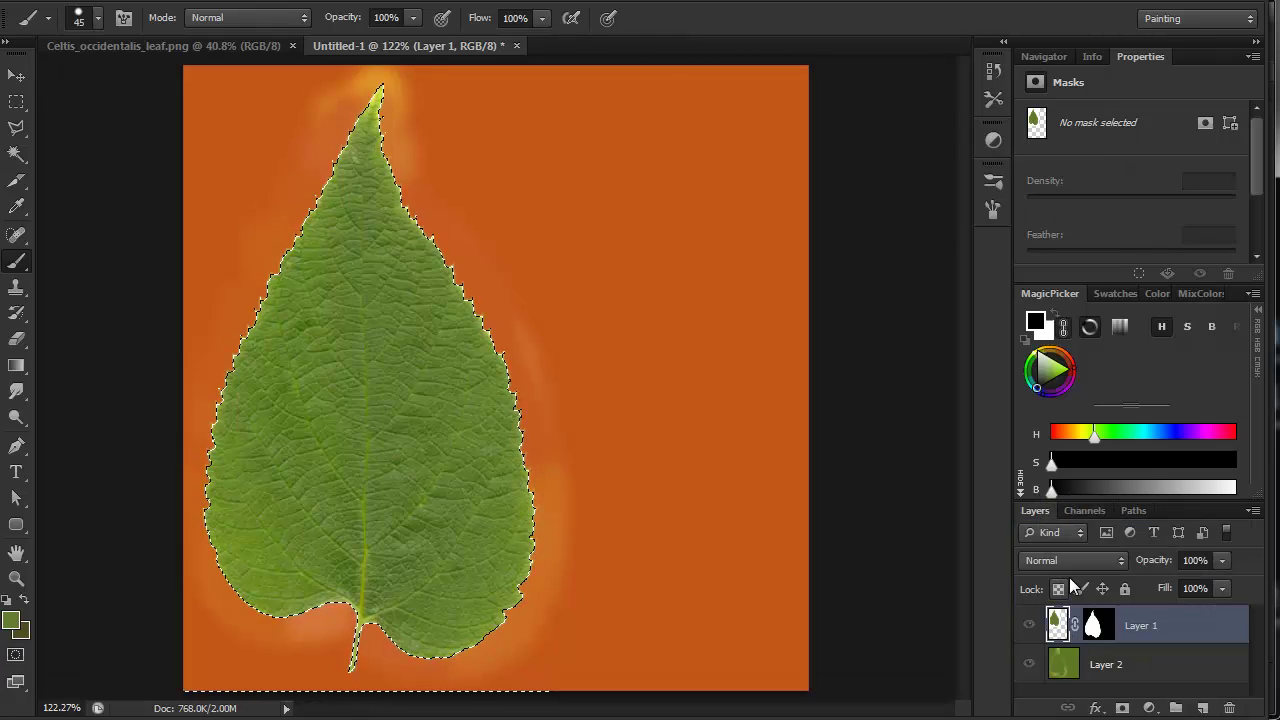
{"action": "key", "text": "Delete"}
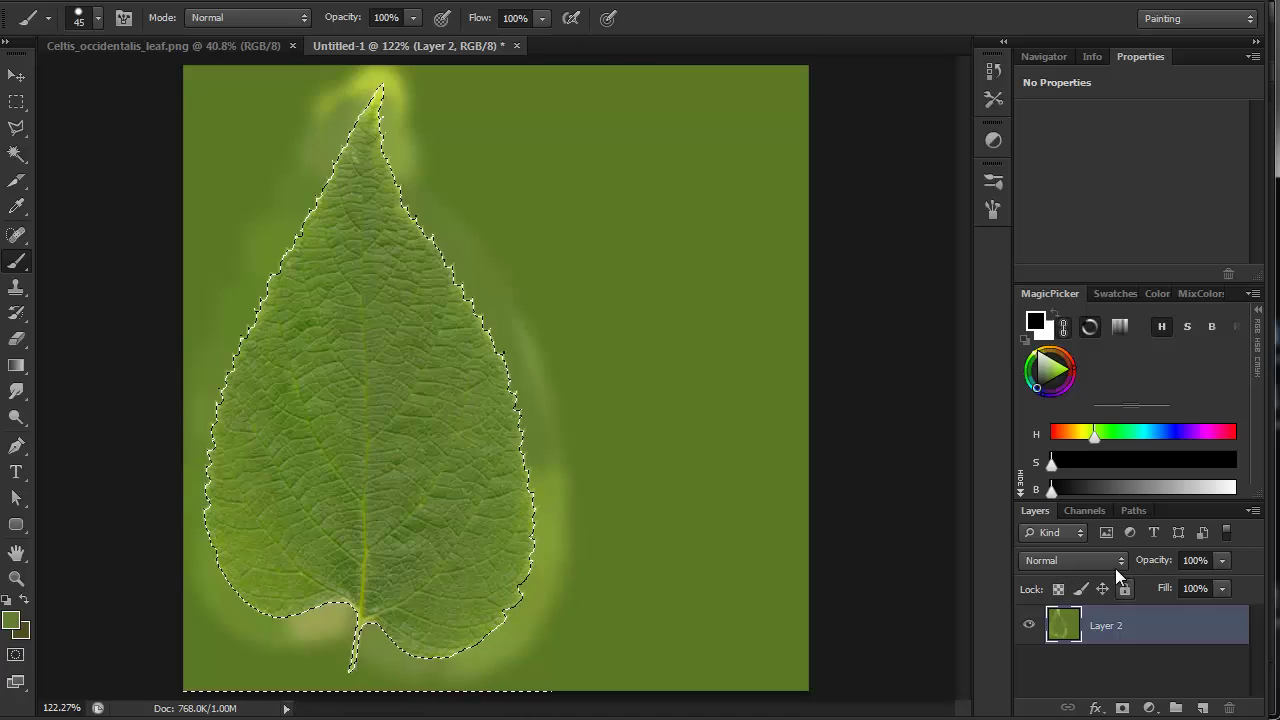
- Create an Alpha 1 channel with the leaf selection filled white, then deselect
{"action": "left_click", "coordinate": [1086, 511]}
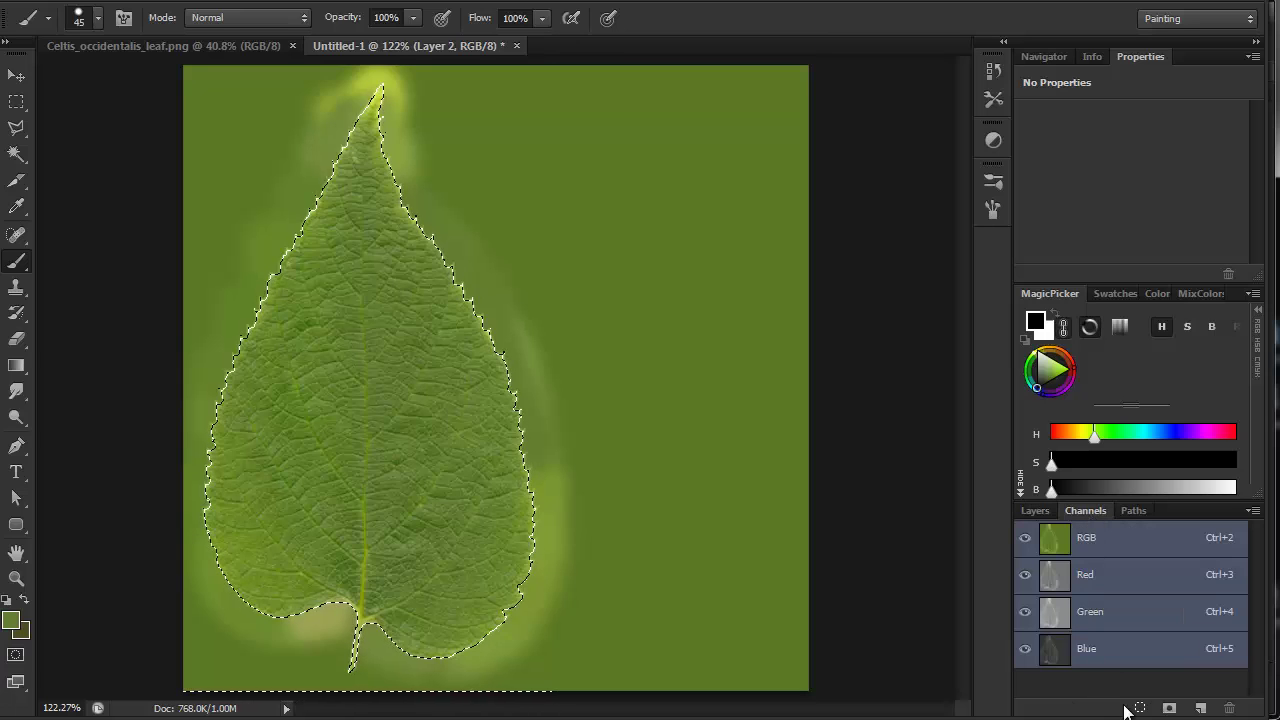
{"action": "left_click", "coordinate": [1201, 708]}
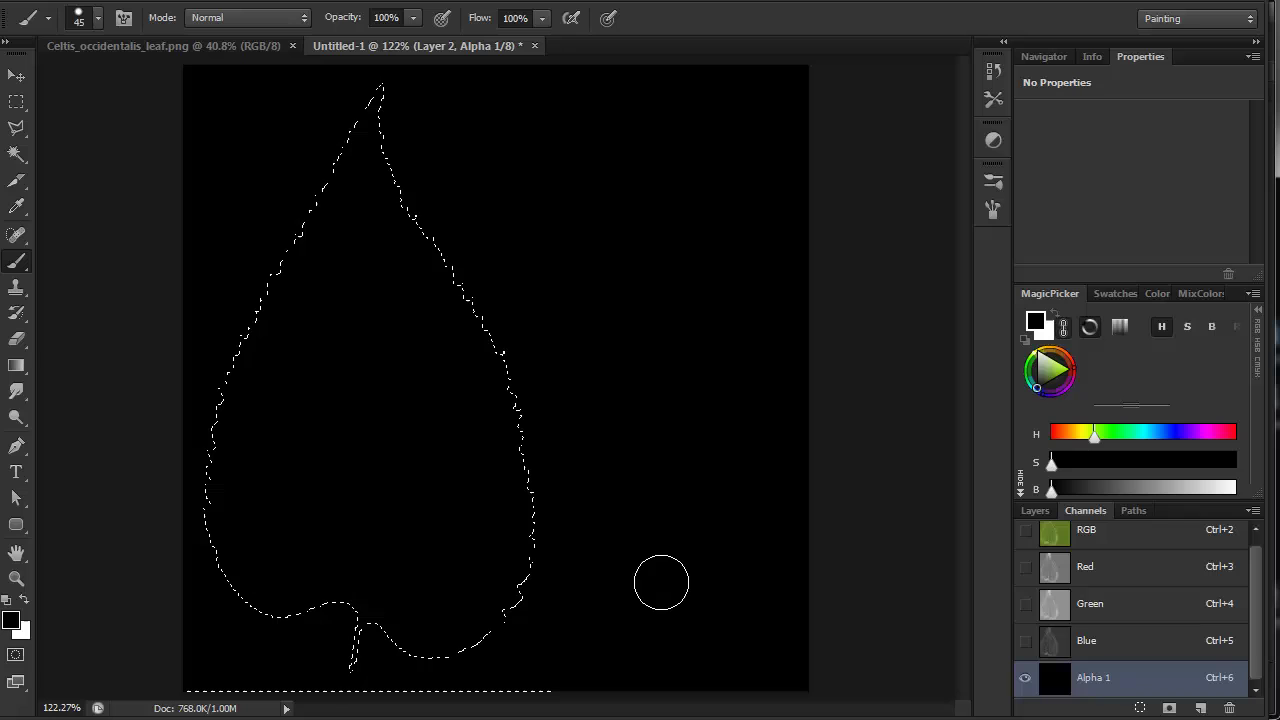
{"action": "key", "text": "ctrl+BackSpace"}
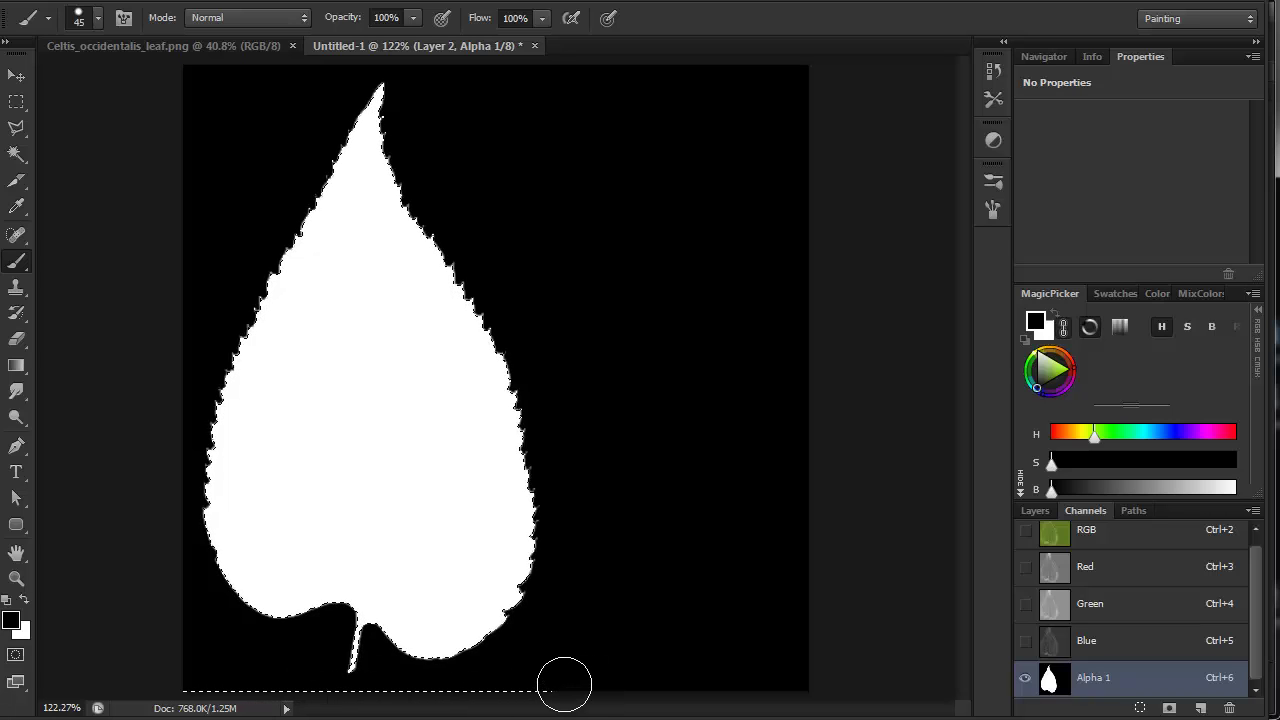
{"action": "key", "text": "ctrl+d"}
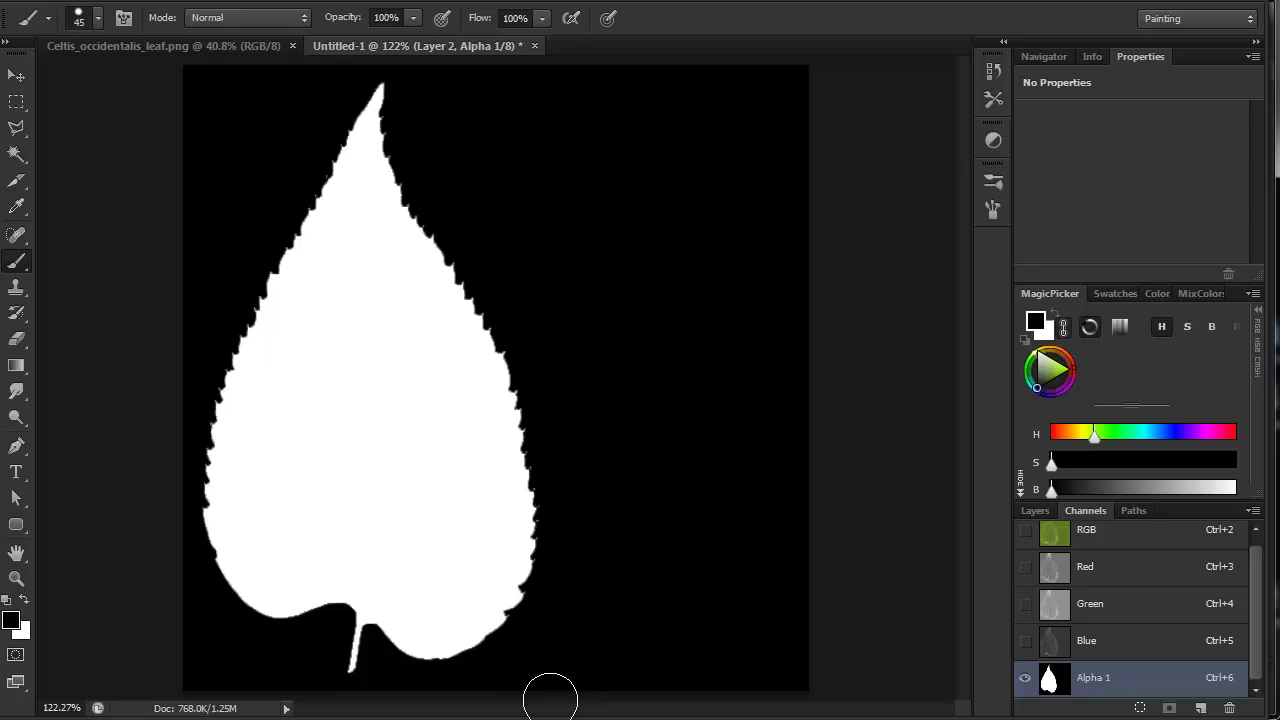
- Shrink the brush to 15 px and save the document as leaf.tif
{"action": "right_click", "coordinate": [551, 693]}
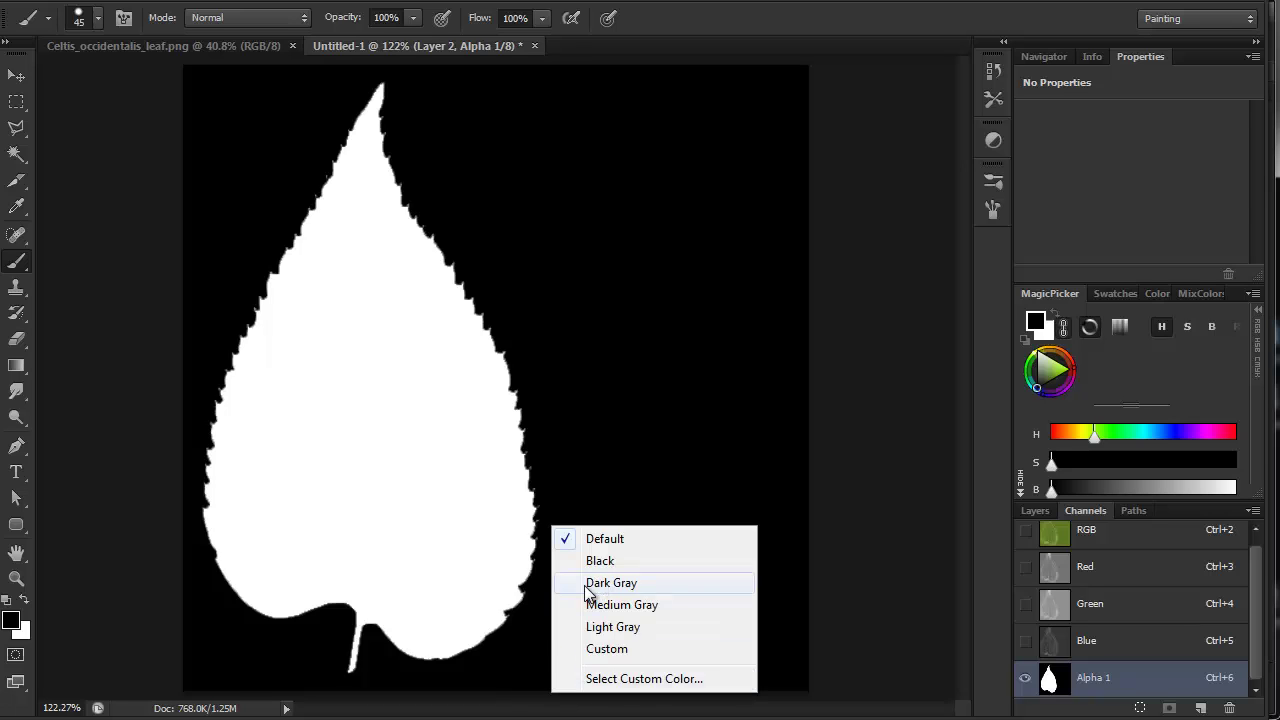
{"action": "right_click", "coordinate": [527, 641]}
{"action": "left_click_drag", "start_coordinate": [597, 455], "coordinate": [569, 455]}
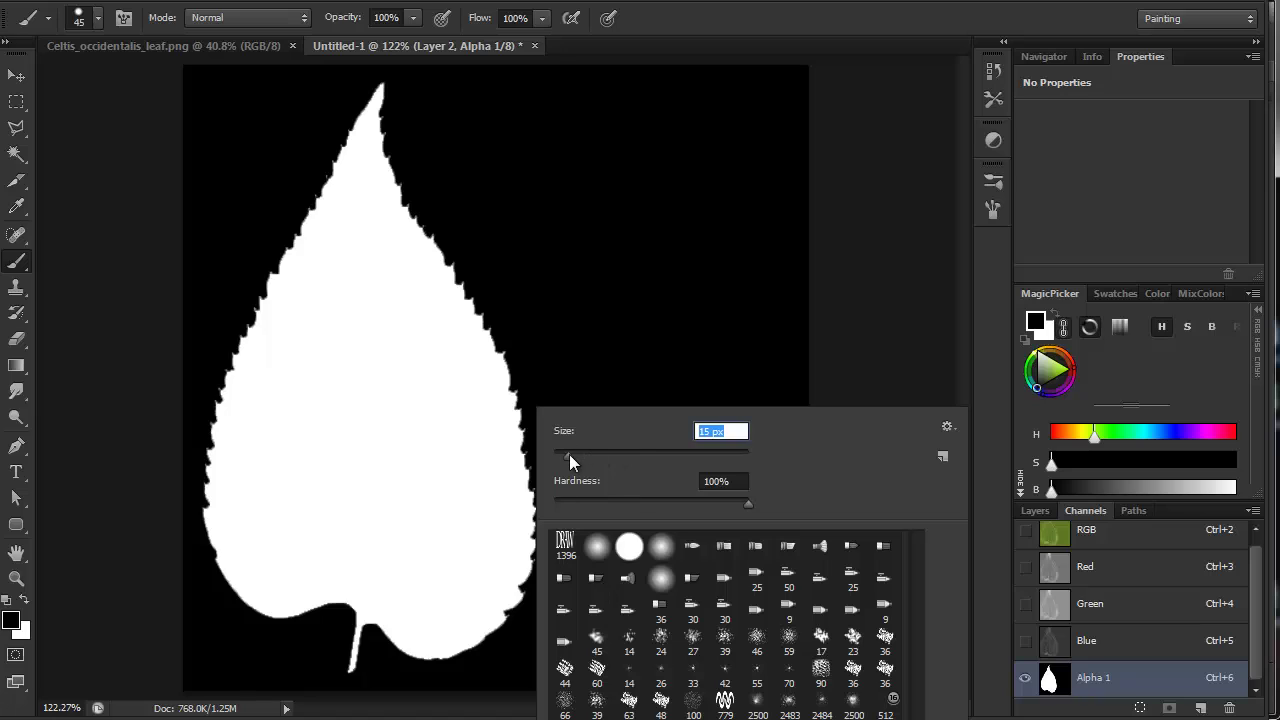
{"action": "left_click", "coordinate": [524, 687]}
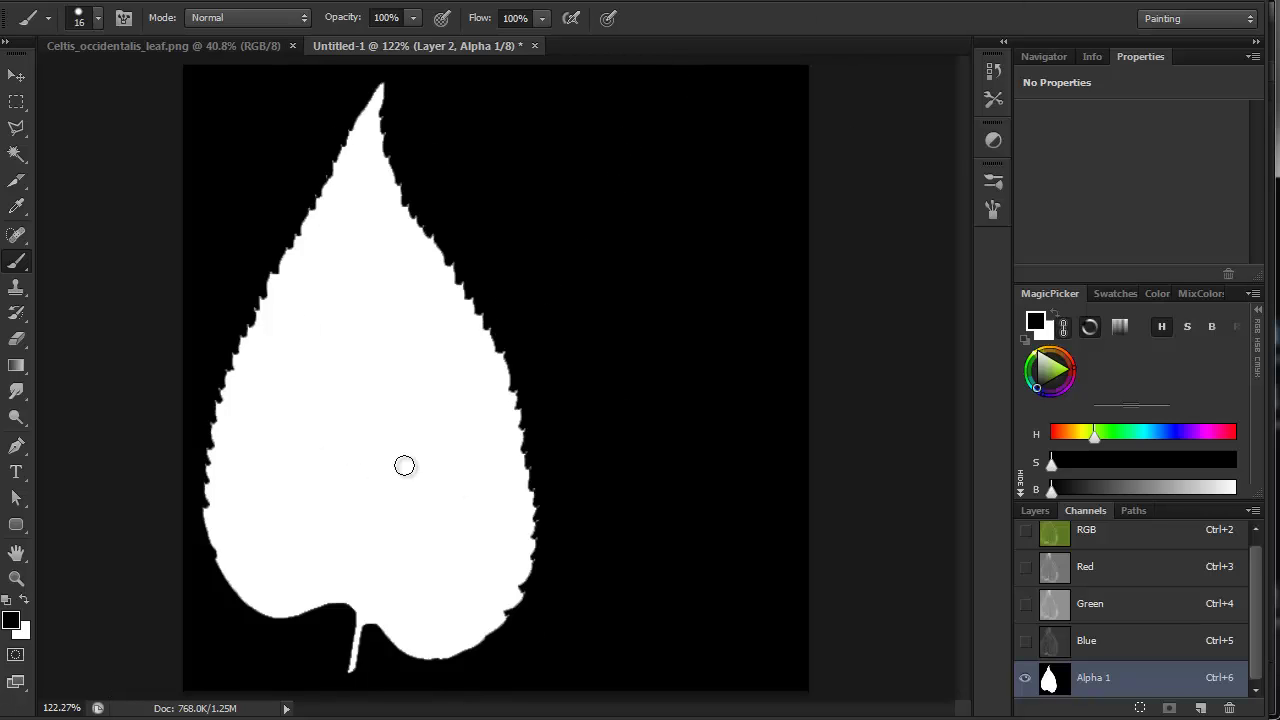
{"action": "key", "text": "ctrl+s"}
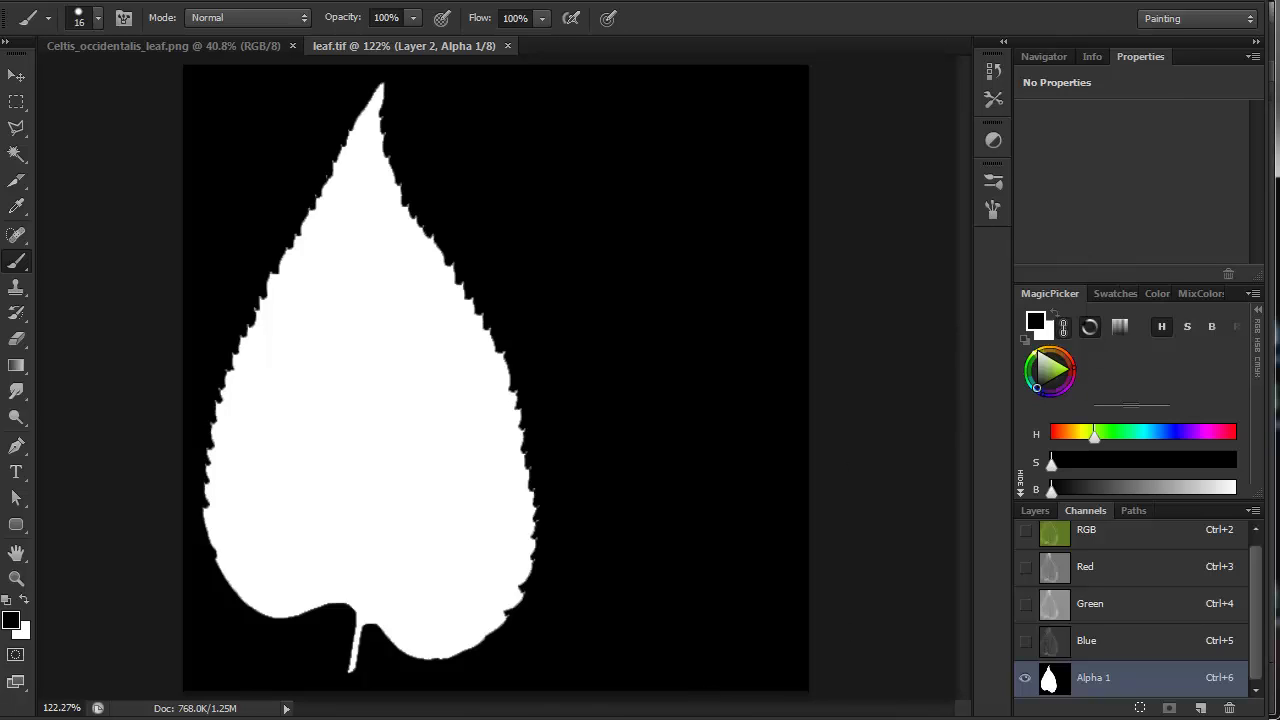
- Launch Autodesk 3ds Max 2013 from the Windows Start menu's program list
{"action": "key", "text": "super"}
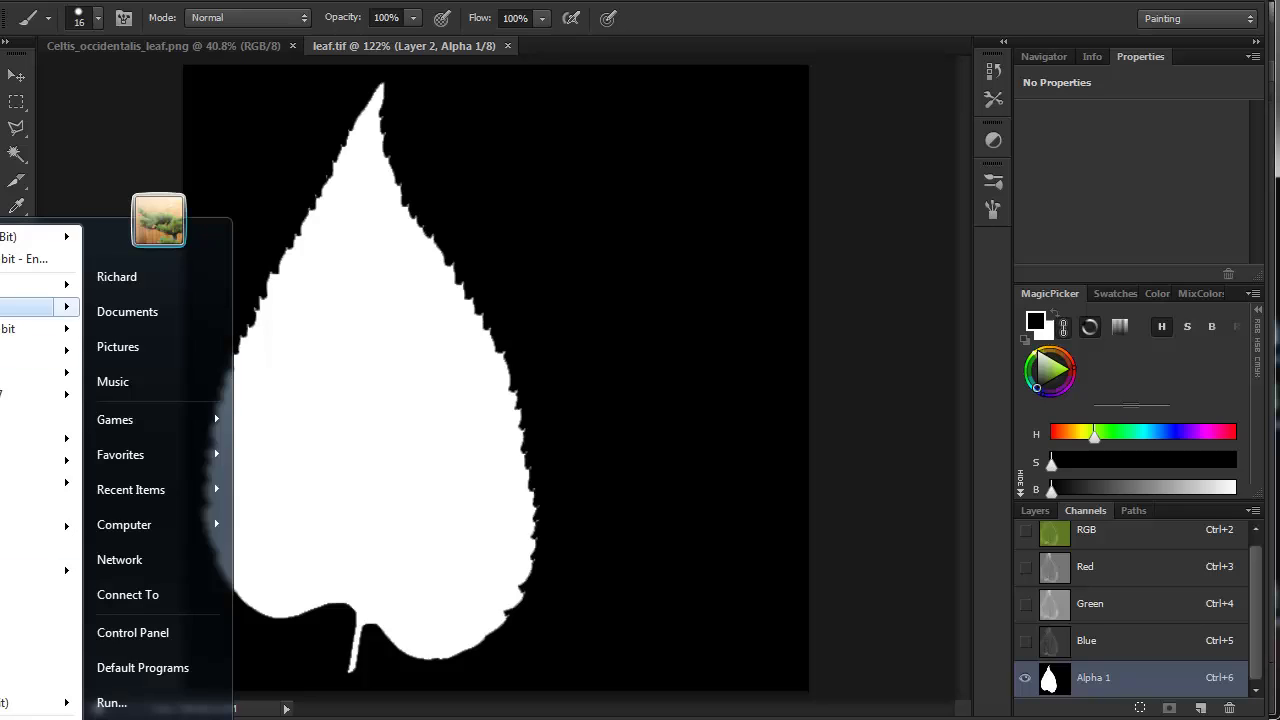
{"action": "left_click", "coordinate": [40, 329]}
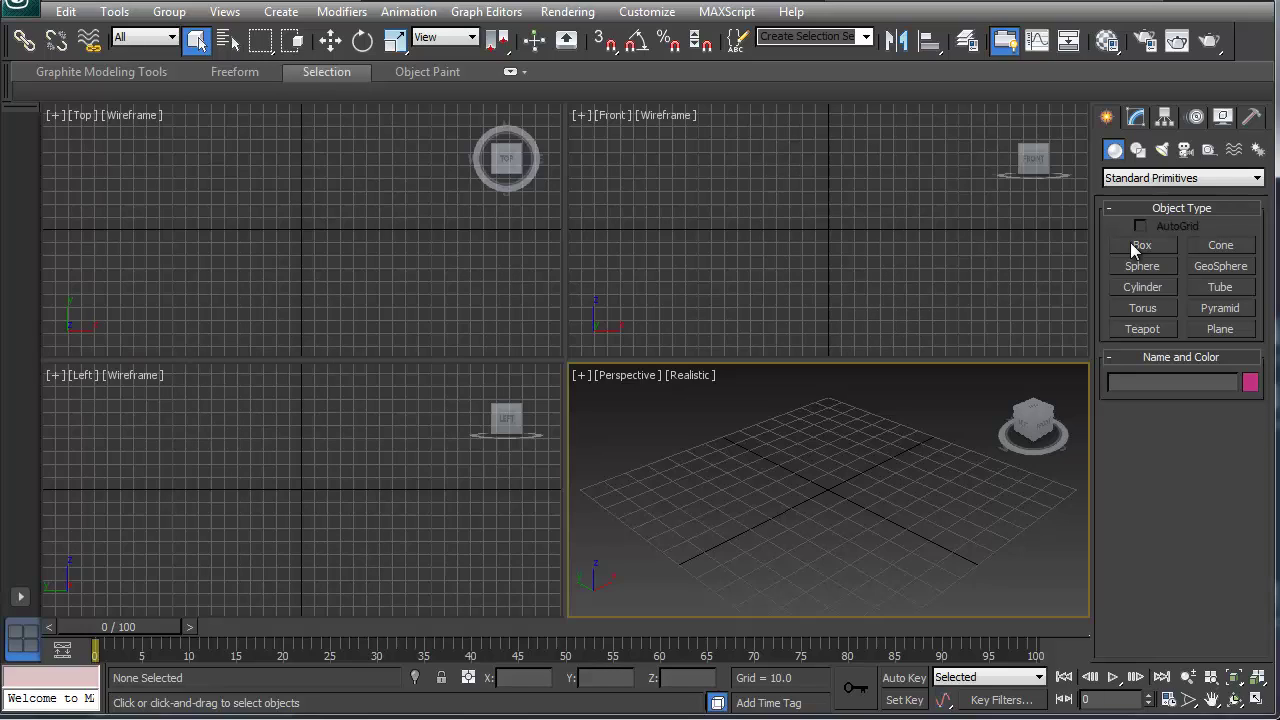
- Draw Plane001 in the Front view, 72.447 × 48.555, with 4 length and 2 width segments
{"action": "left_click", "coordinate": [1218, 329]}
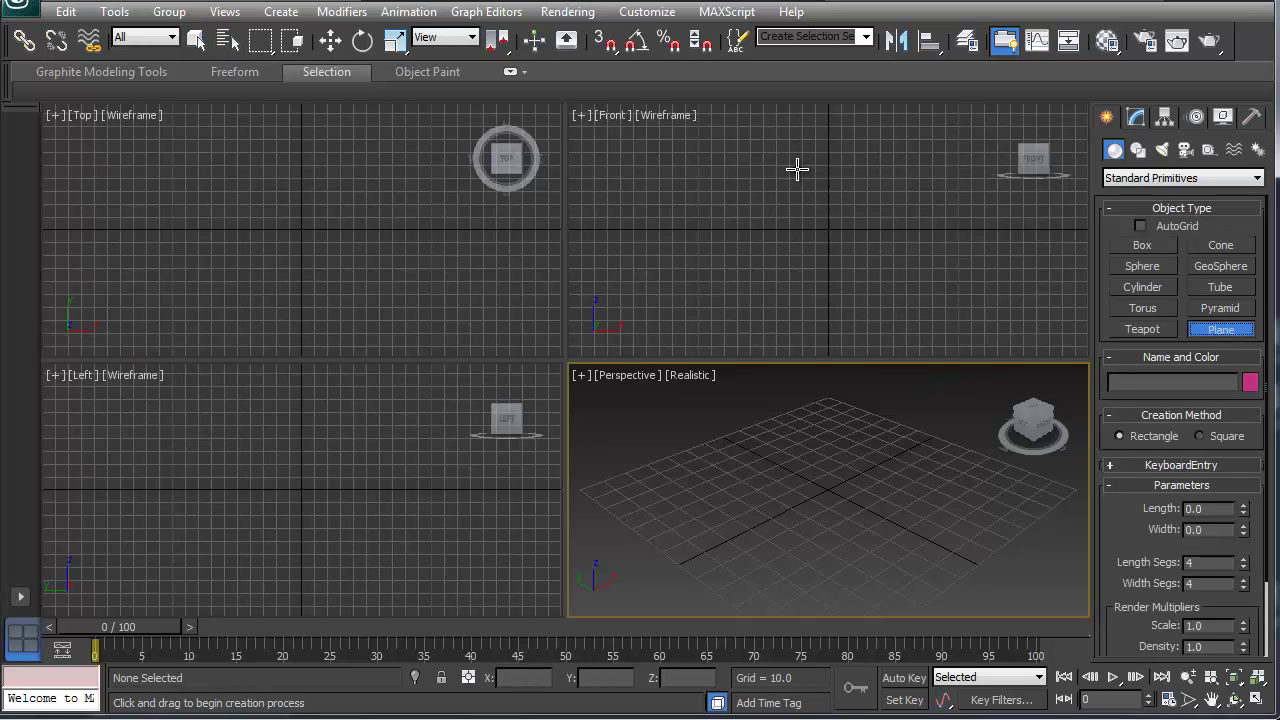
{"action": "left_click_drag", "start_coordinate": [797, 169], "coordinate": [860, 263]}
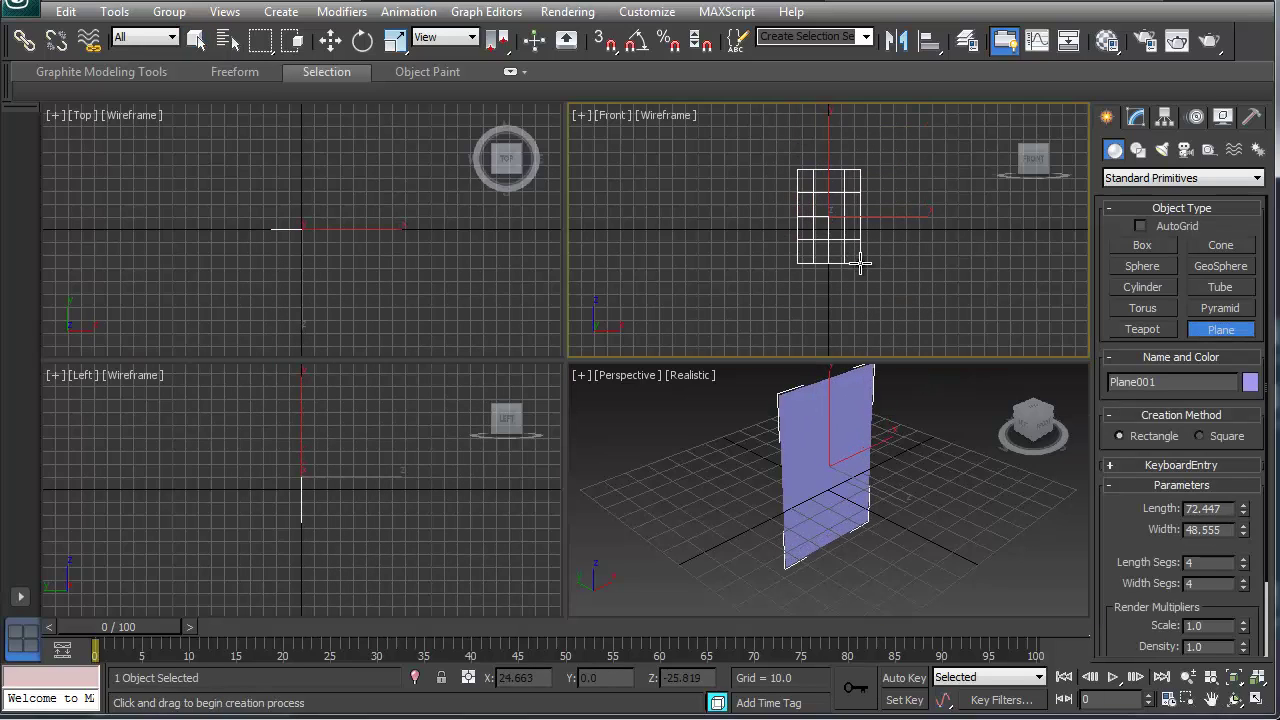
{"action": "left_click", "coordinate": [1246, 566]}
{"action": "left_click", "coordinate": [1245, 559]}
{"action": "left_click", "coordinate": [1244, 588]}
{"action": "left_click", "coordinate": [1244, 588]}
{"action": "left_click", "coordinate": [1244, 588]}
- Maximize the Perspective viewport with Alt+W and orbit to face the plane head-on
{"action": "middle_click_drag", "start_coordinate": [830, 485], "coordinate": [815, 480], "text": "alt"}
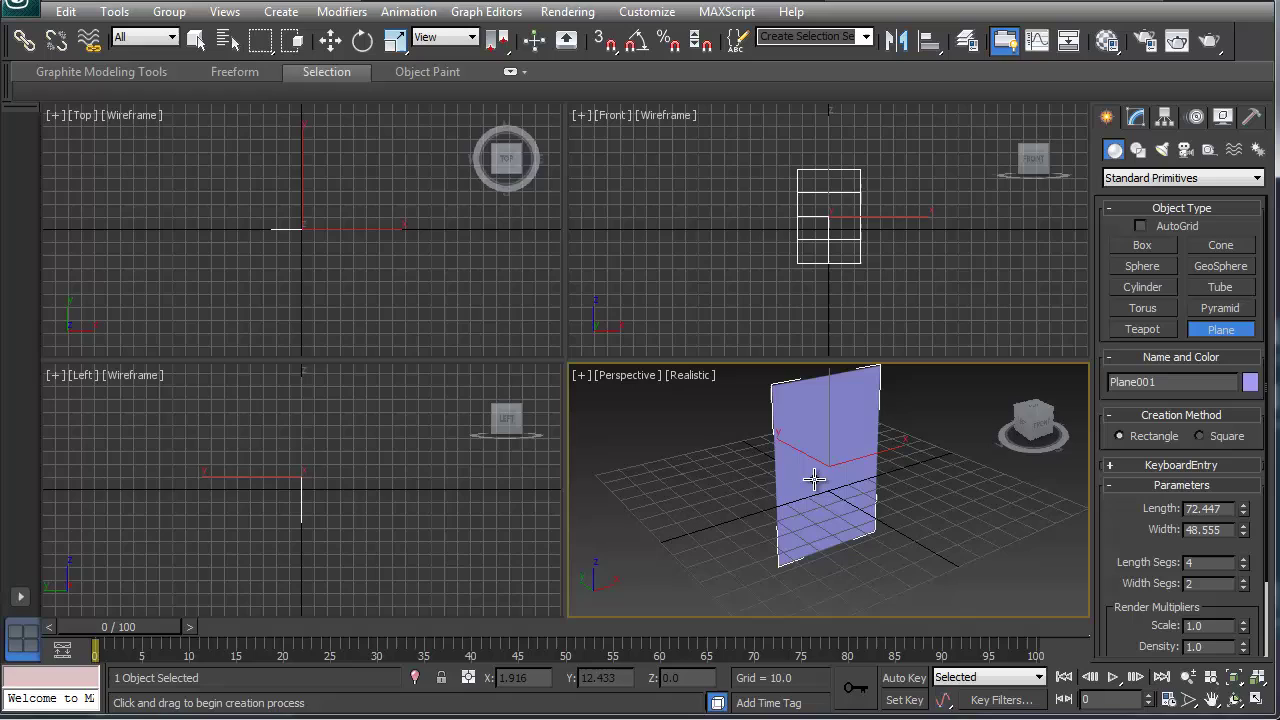
{"action": "key", "text": "alt+w"}
{"action": "middle_click_drag", "start_coordinate": [577, 403], "coordinate": [746, 409], "text": "alt"}
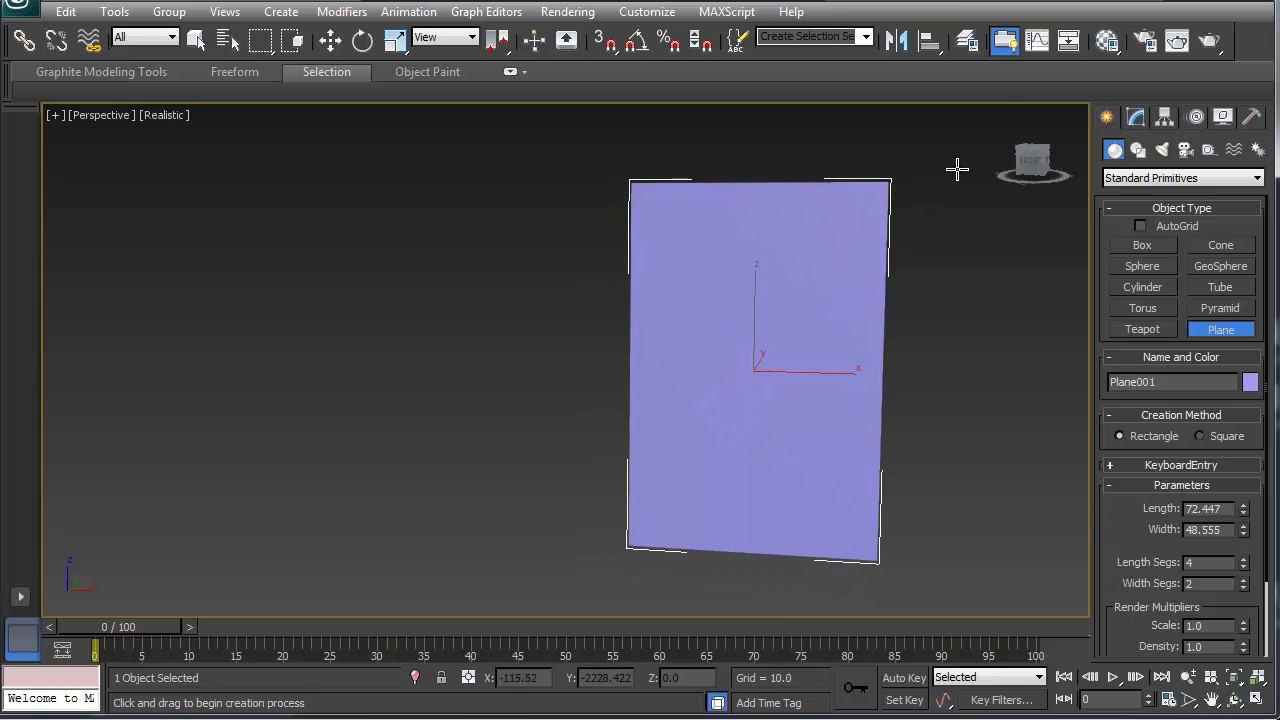
- Open the Material Editor and choose a Bitmap as the Diffuse map
{"action": "left_click", "coordinate": [1107, 40]}
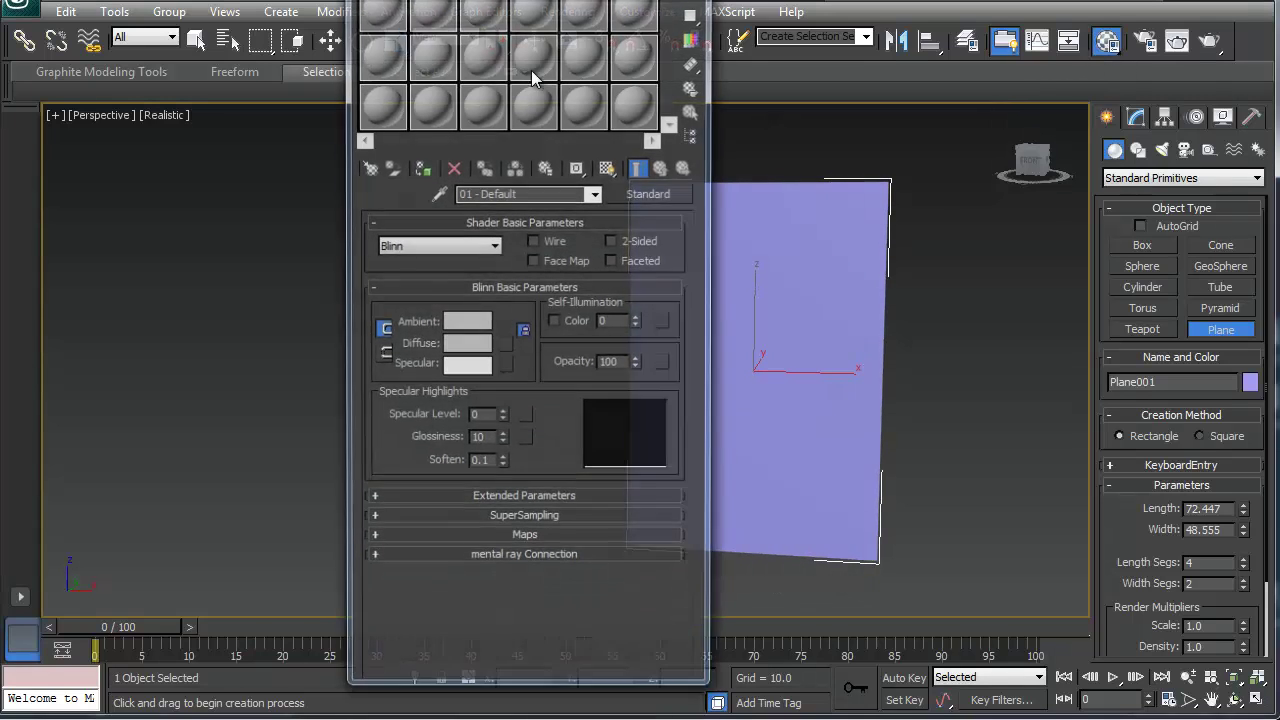
{"action": "left_click_drag", "start_coordinate": [300, 4], "coordinate": [86, 4]}
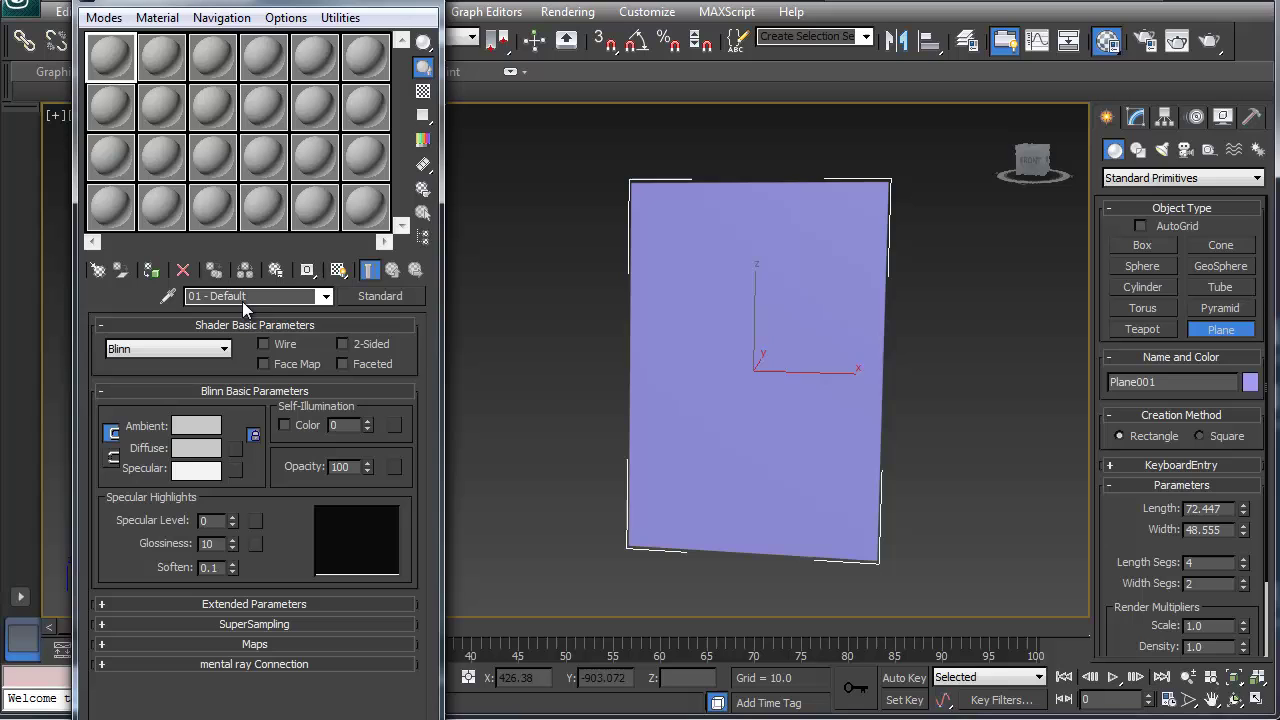
{"action": "left_click", "coordinate": [233, 446]}
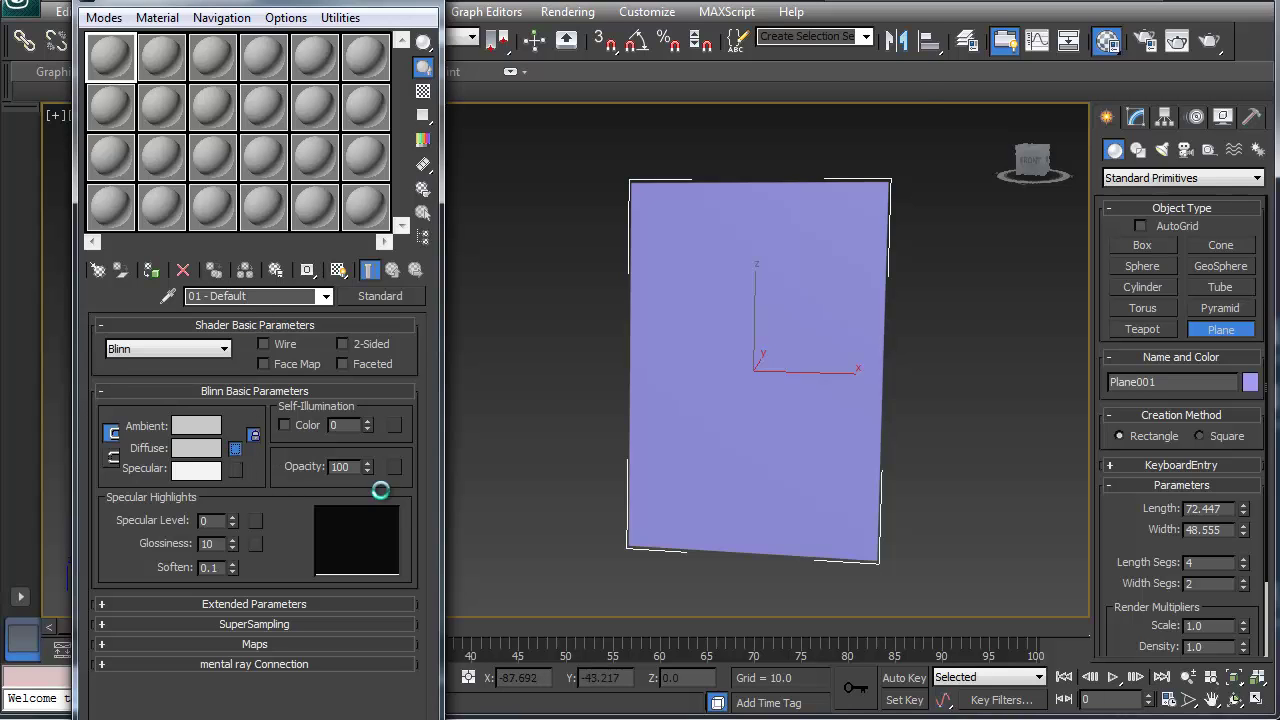
{"action": "double_click", "coordinate": [530, 116]}
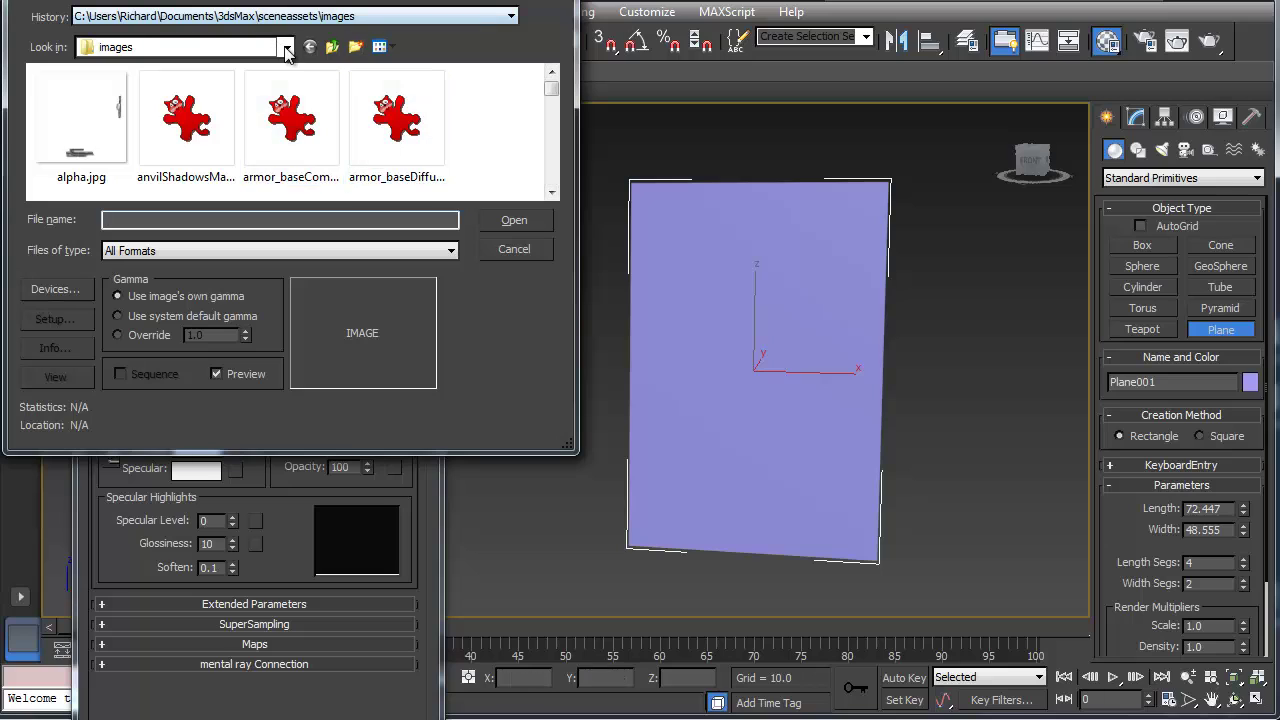
- Load Desktop\leaf.tif, apply the material to Plane001 and show it in the viewport
{"action": "left_click", "coordinate": [286, 47]}
{"action": "scroll", "coordinate": [272, 78], "scroll_direction": "up", "scroll_amount": 3}
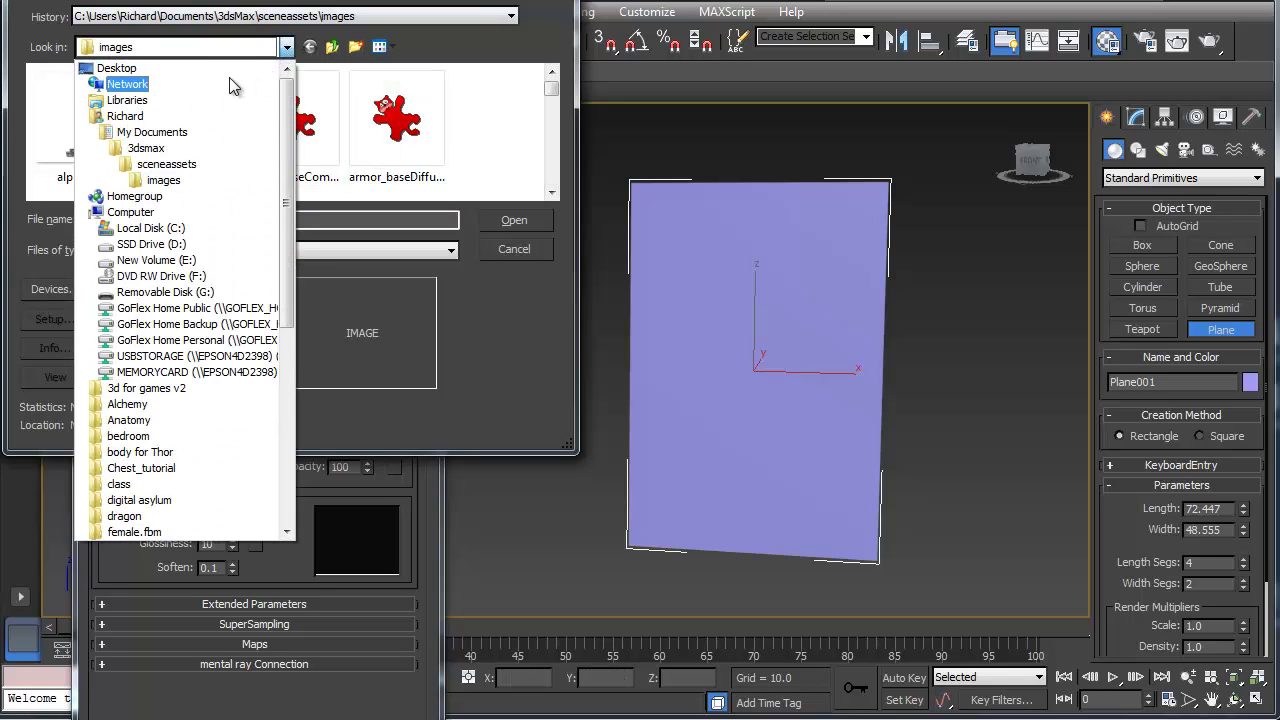
{"action": "left_click", "coordinate": [230, 72]}
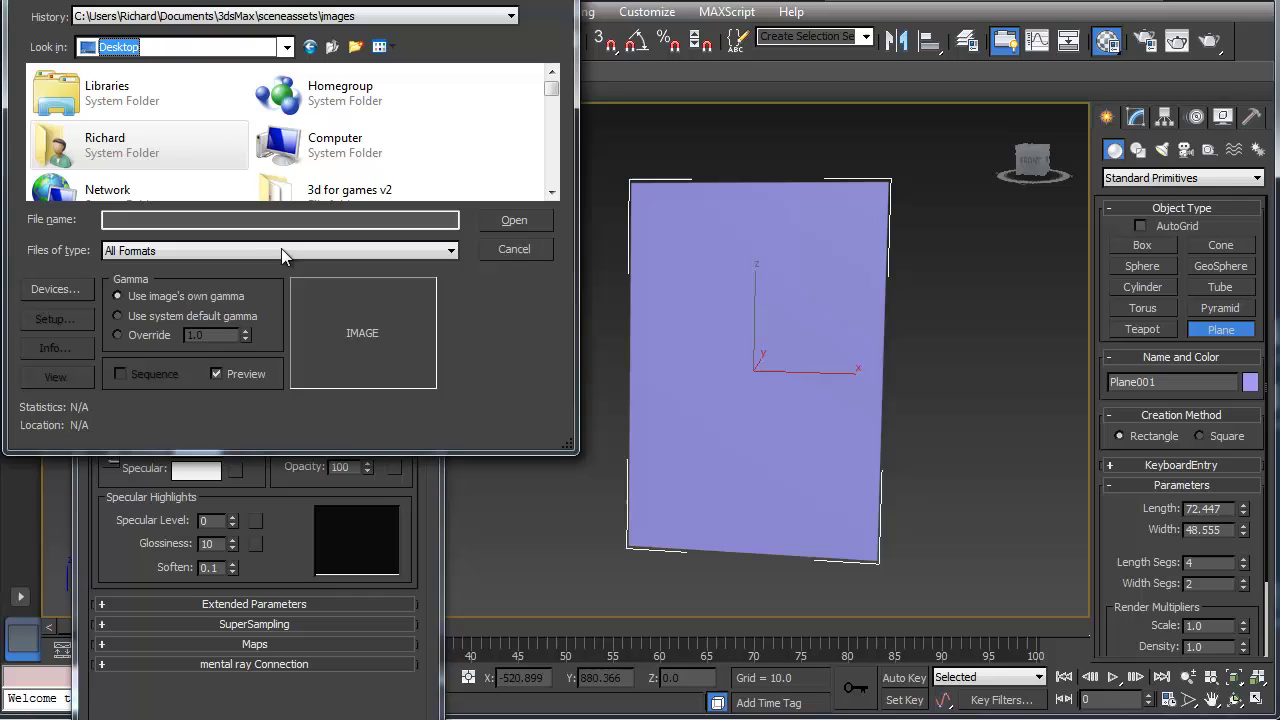
{"action": "left_click", "coordinate": [271, 218]}
{"action": "type", "text": "le"}
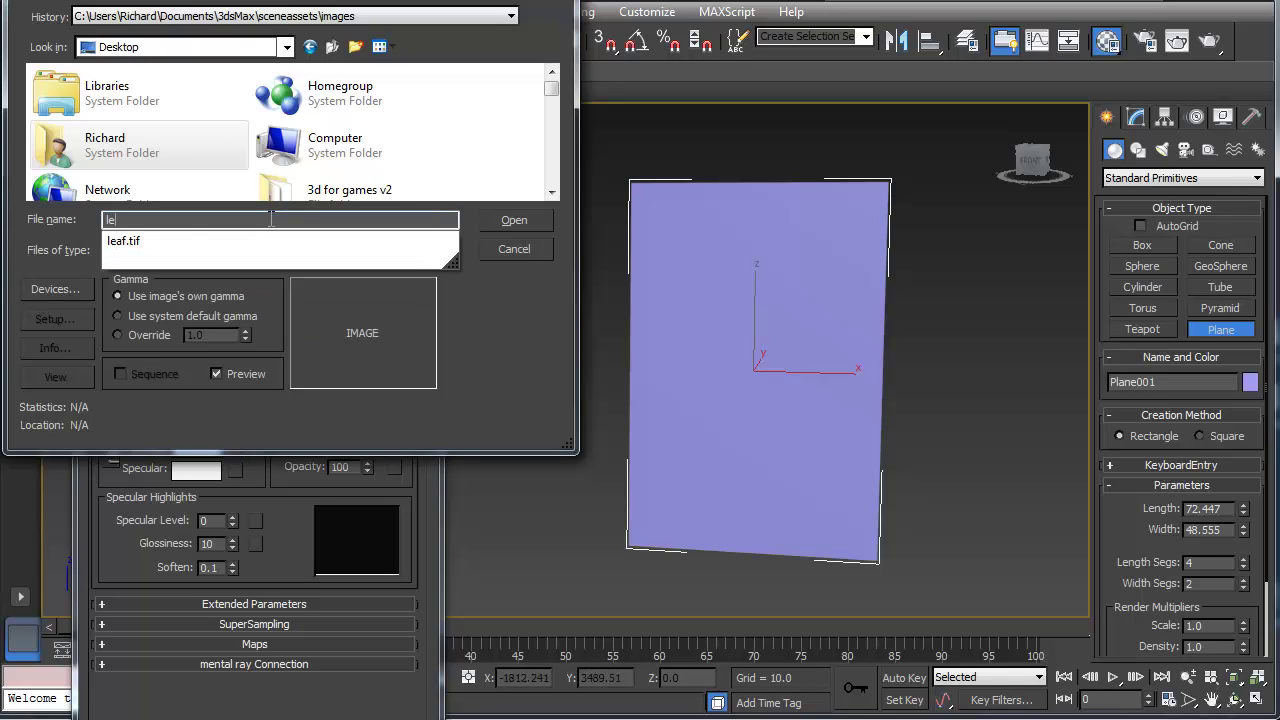
{"action": "type", "text": "af.tif"}
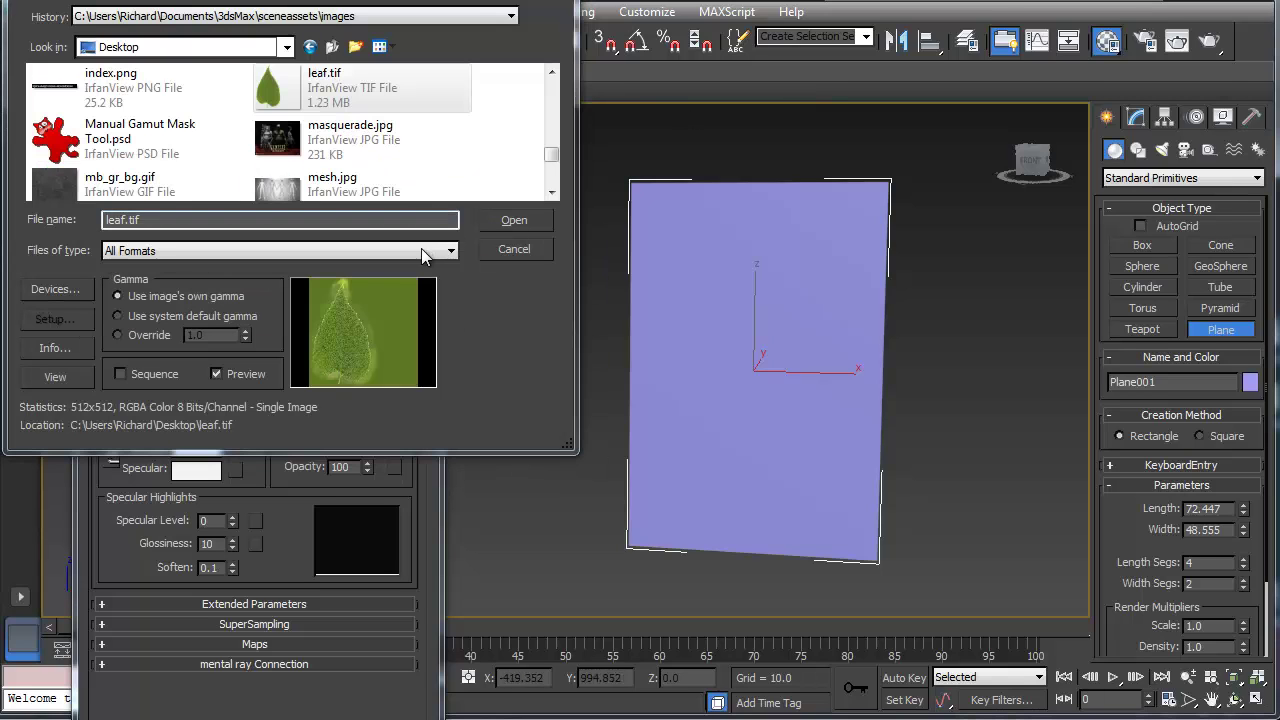
{"action": "left_click", "coordinate": [514, 219]}
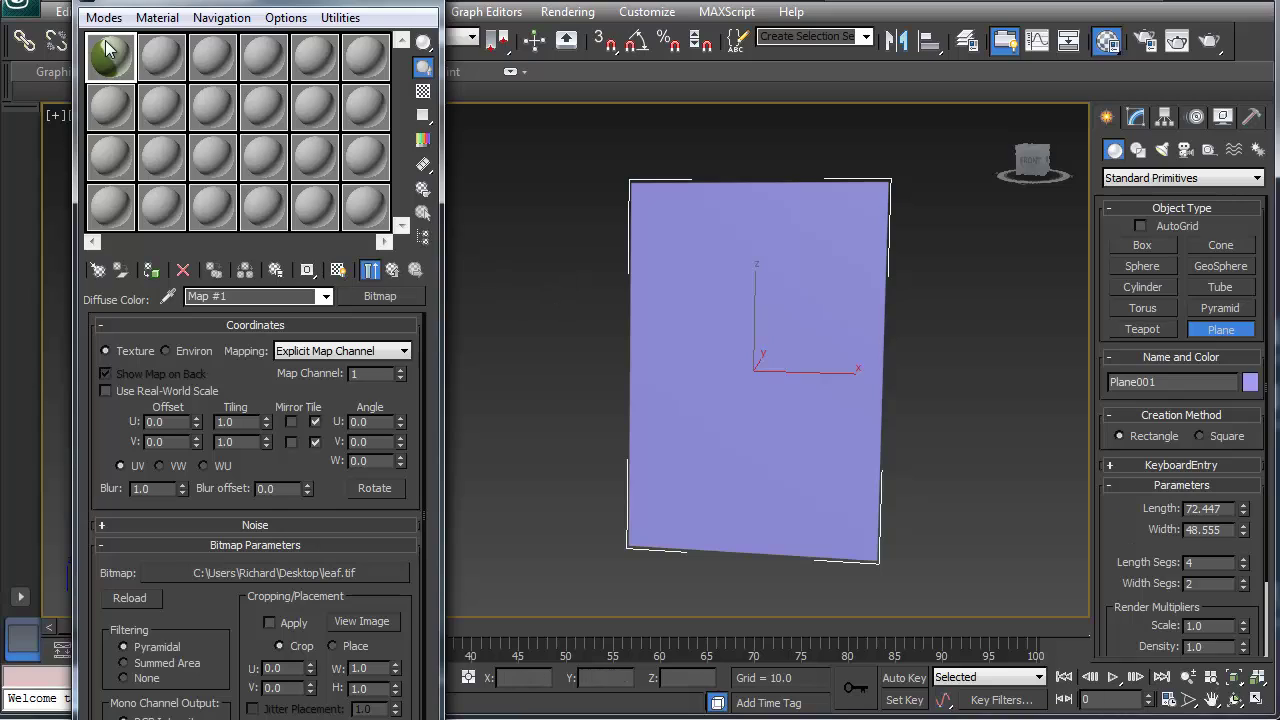
{"action": "left_click_drag", "start_coordinate": [112, 56], "coordinate": [690, 318]}
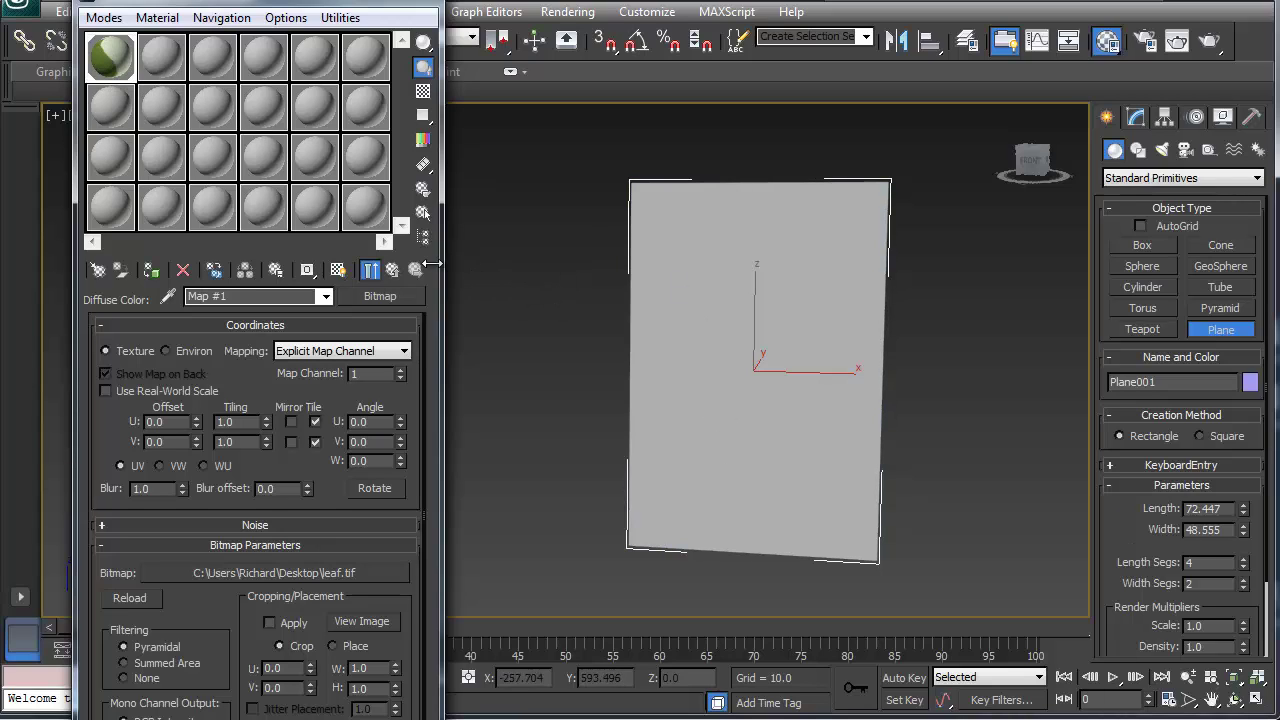
{"action": "left_click", "coordinate": [338, 270]}
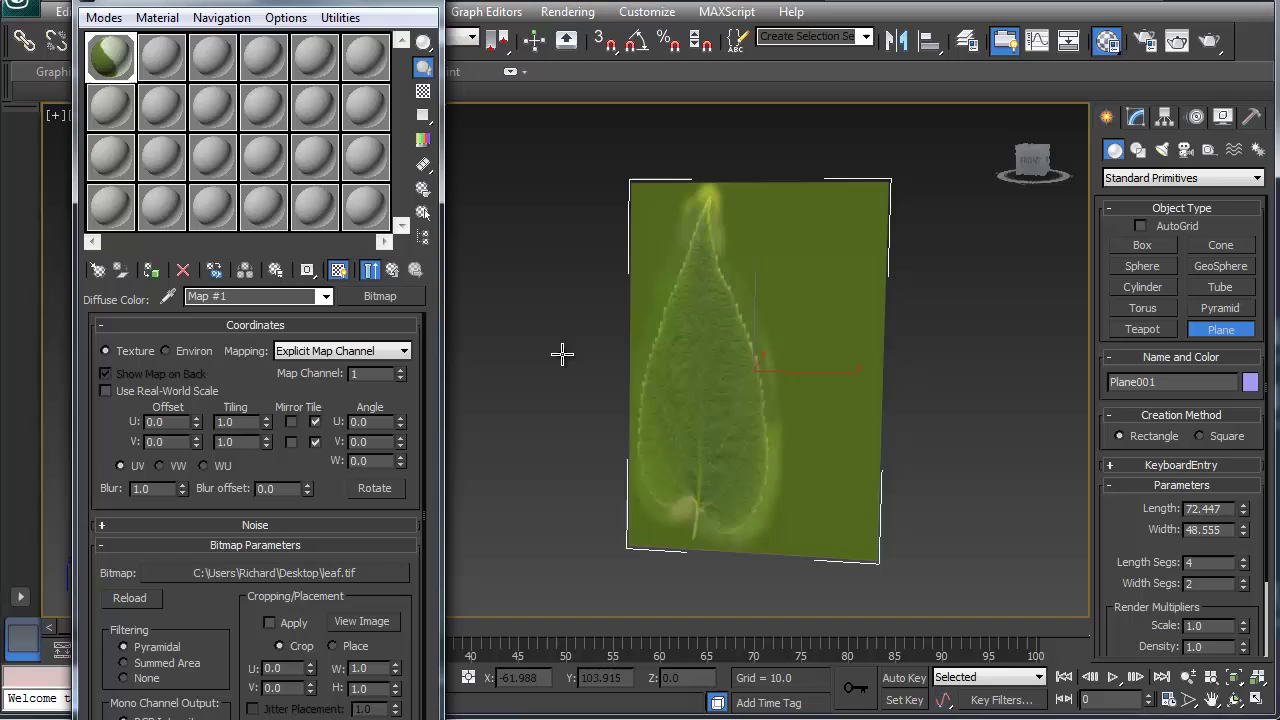
- Add a UVW Map modifier to Plane001 and Bitmap Fit it to leaf.tif
{"action": "left_click", "coordinate": [1136, 118]}
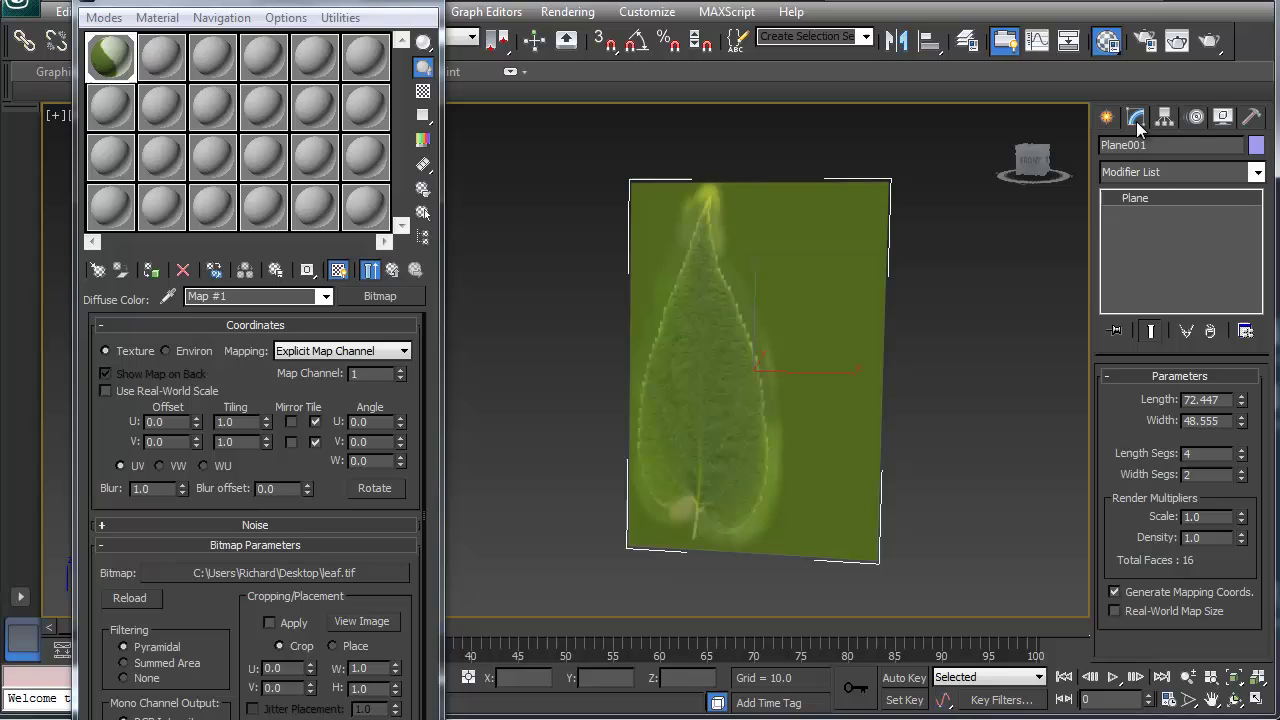
{"action": "left_click", "coordinate": [1257, 172]}
{"action": "left_click_drag", "start_coordinate": [1263, 205], "coordinate": [1248, 603]}
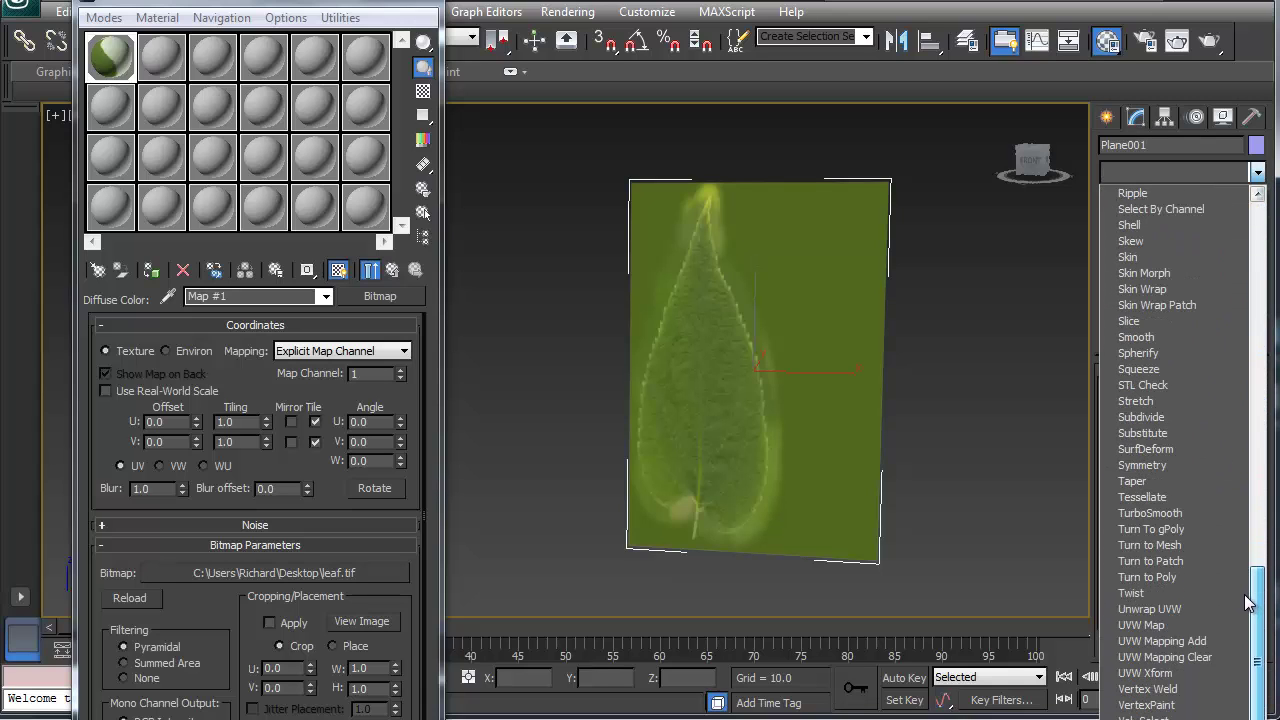
{"action": "left_click", "coordinate": [1191, 626]}
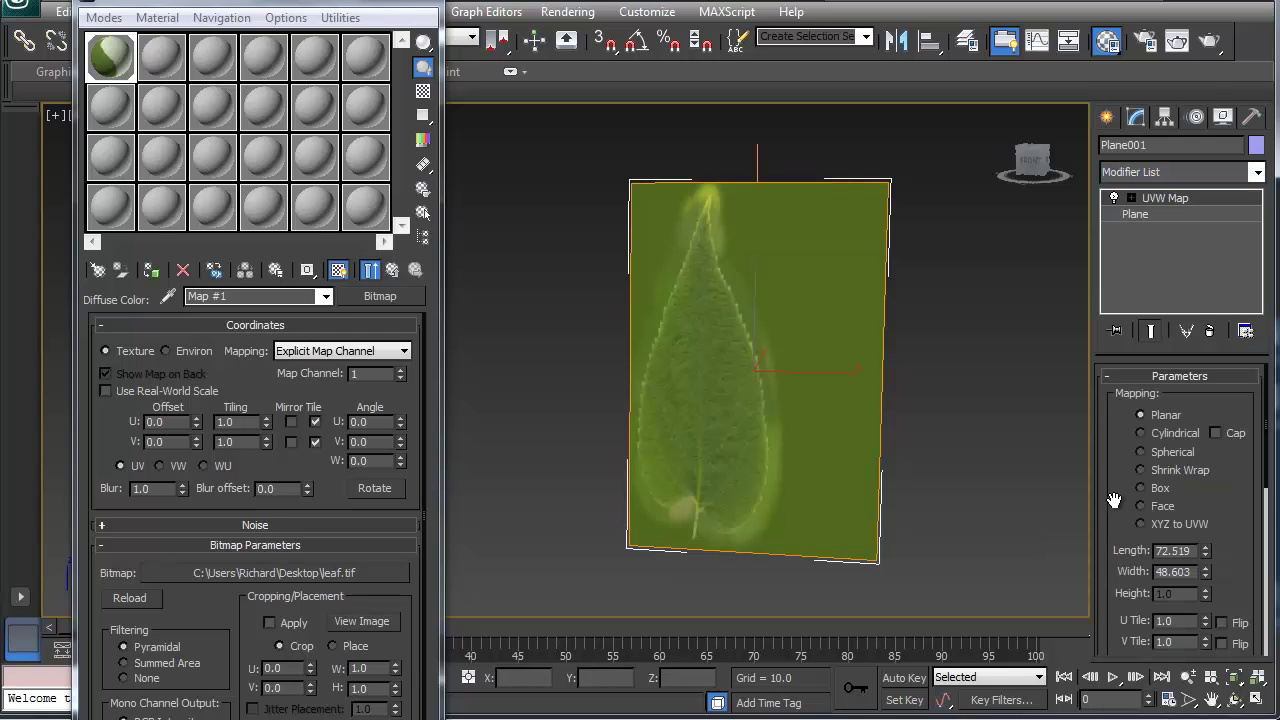
{"action": "scroll", "coordinate": [1114, 500], "scroll_direction": "down", "scroll_amount": 10}
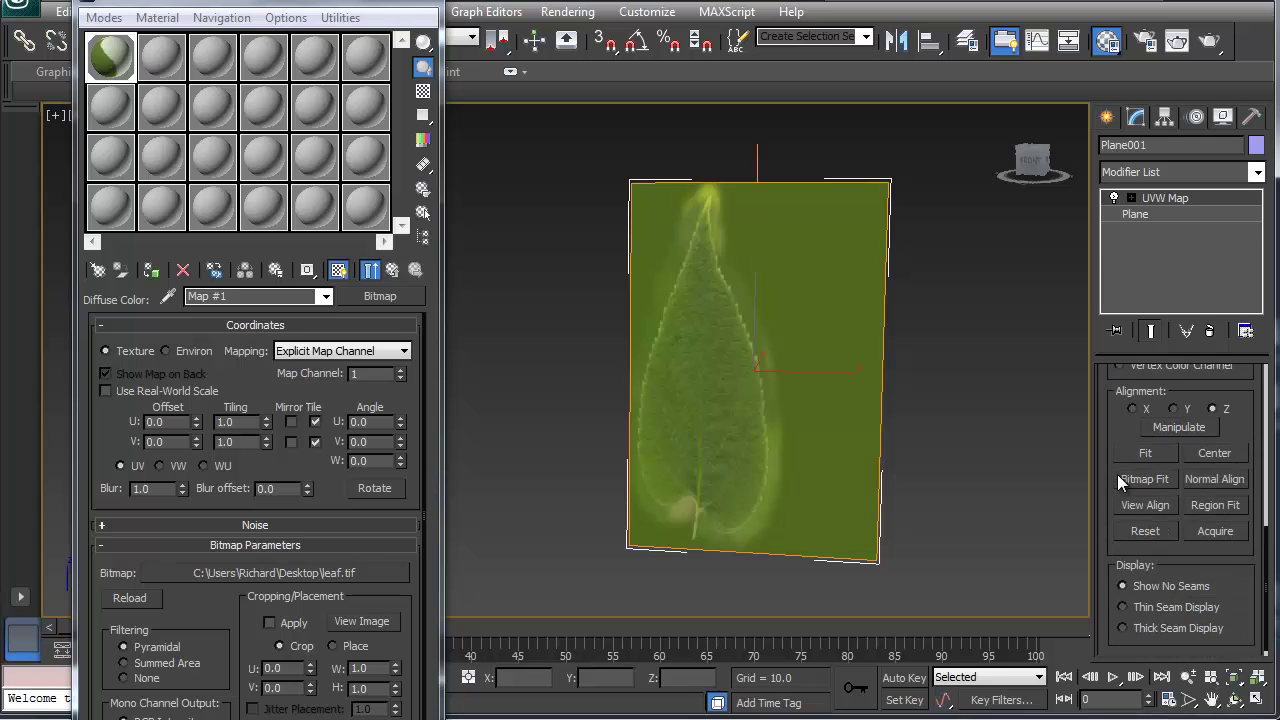
{"action": "left_click", "coordinate": [1119, 478]}
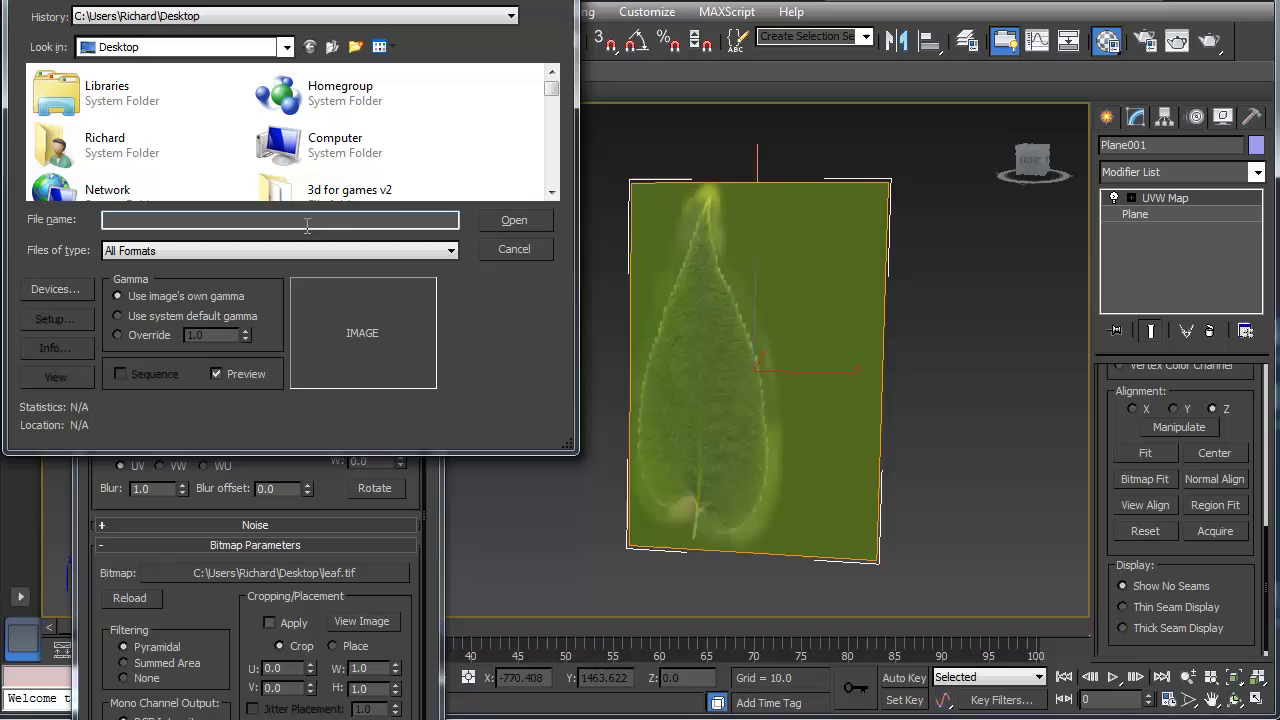
{"action": "left_click", "coordinate": [340, 148]}
{"action": "scroll", "coordinate": [330, 130], "scroll_direction": "down", "scroll_amount": 5}
{"action": "left_click", "coordinate": [322, 85]}
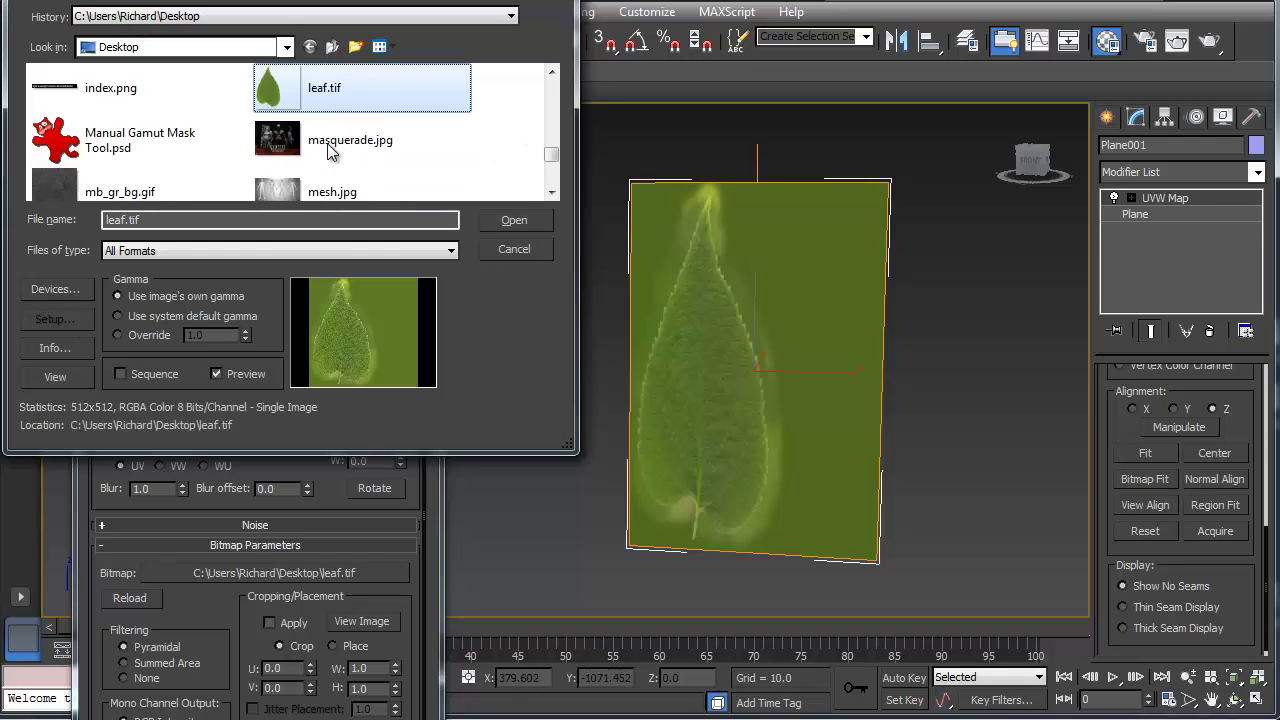
{"action": "key", "text": "Return"}
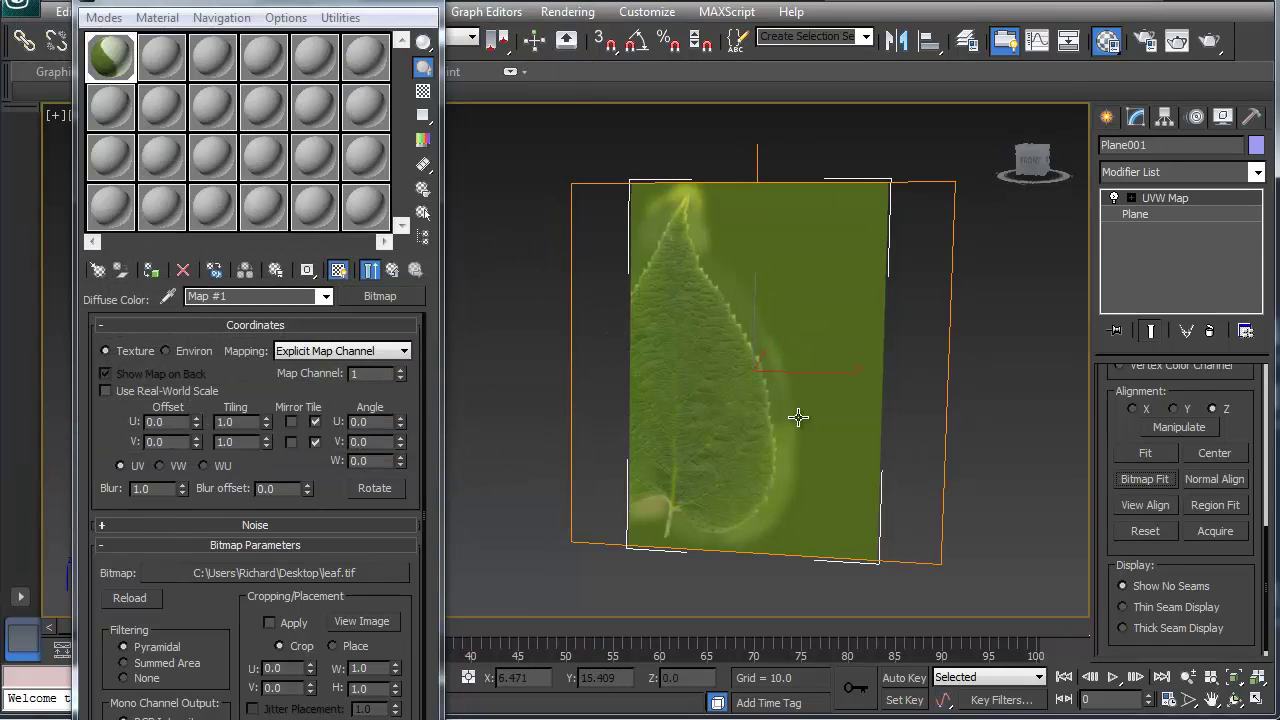
- Move the UVW Map gizmo right along X so the whole leaf sits on the plane
{"action": "left_click", "coordinate": [1131, 198]}
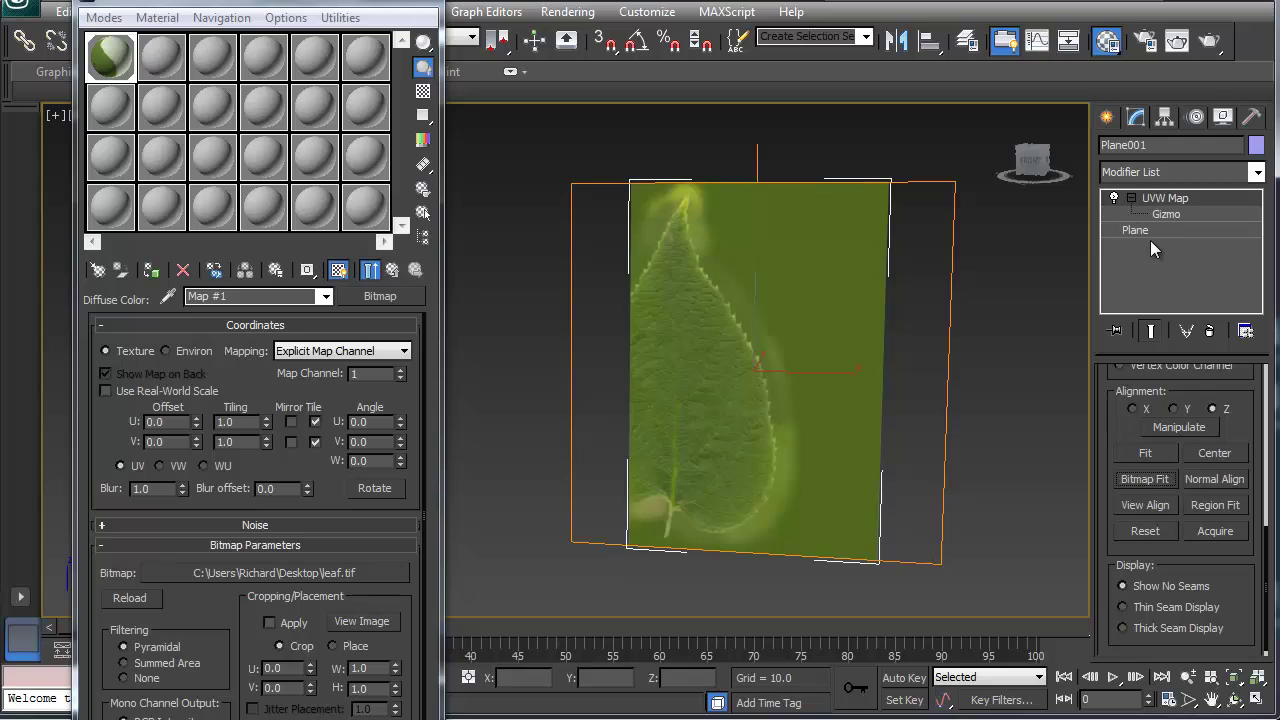
{"action": "left_click", "coordinate": [1155, 215]}
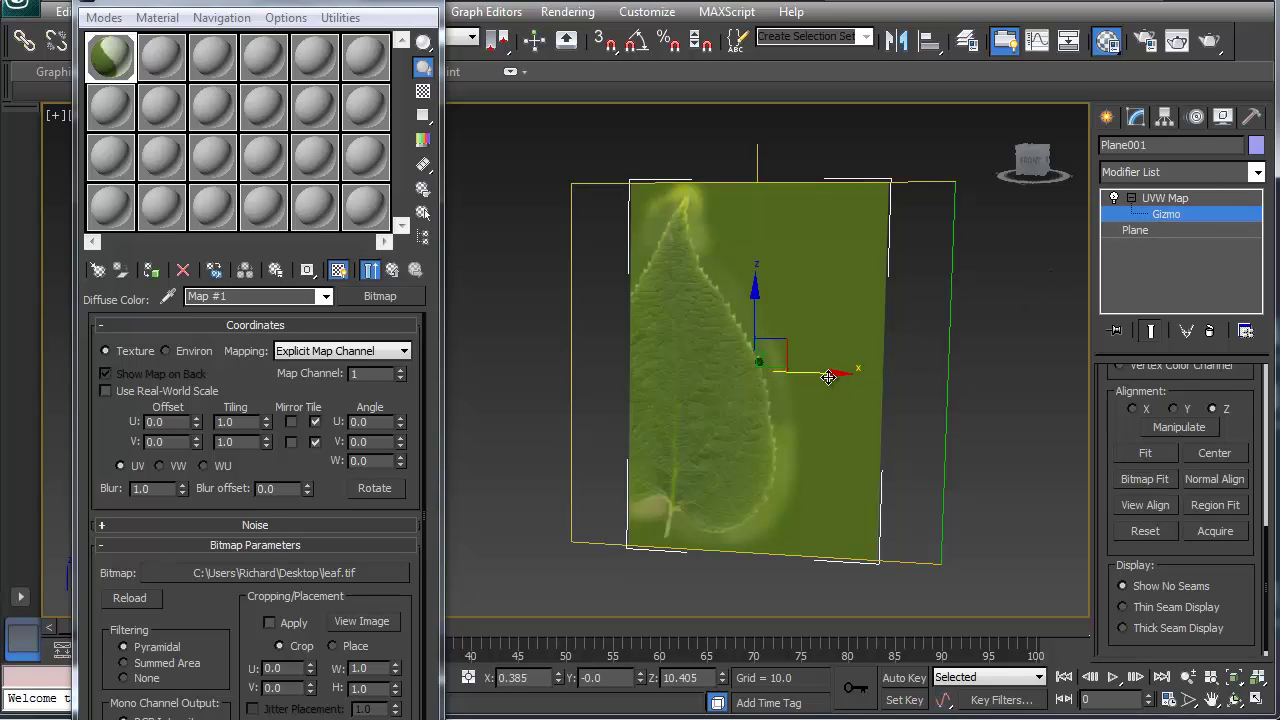
{"action": "left_click_drag", "start_coordinate": [828, 376], "coordinate": [891, 385]}
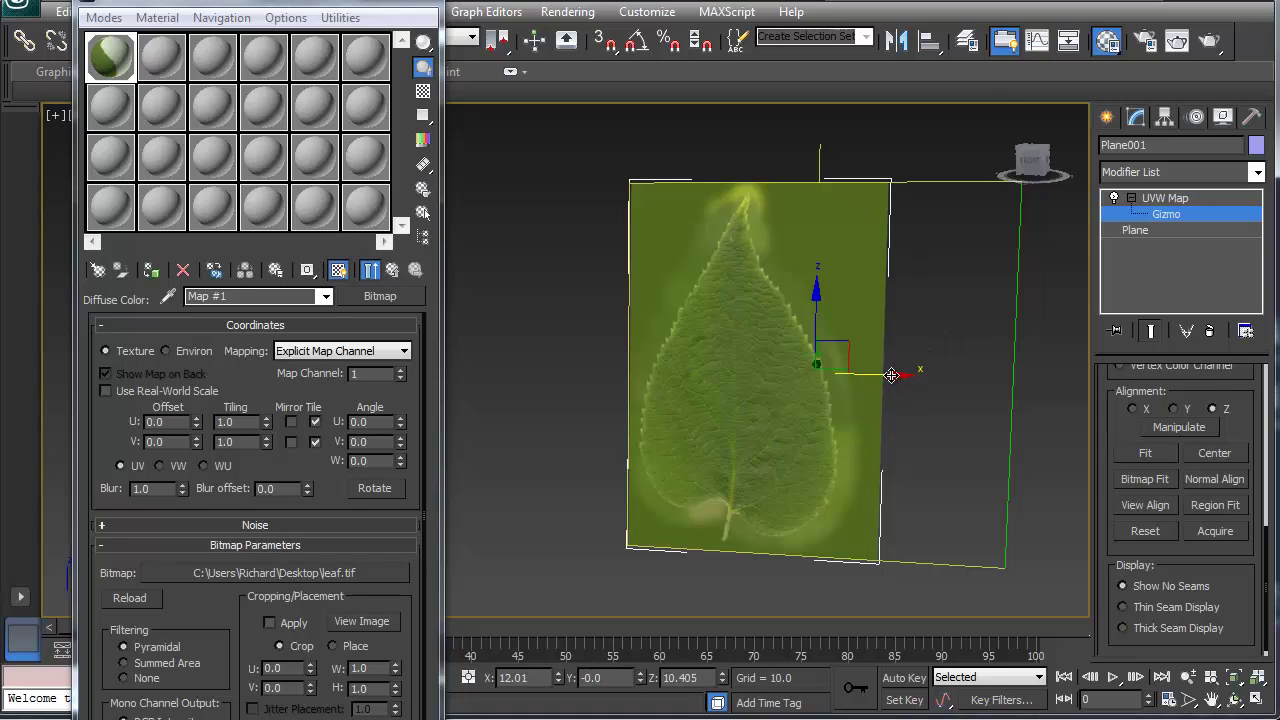
{"action": "left_click_drag", "start_coordinate": [890, 375], "coordinate": [894, 375]}
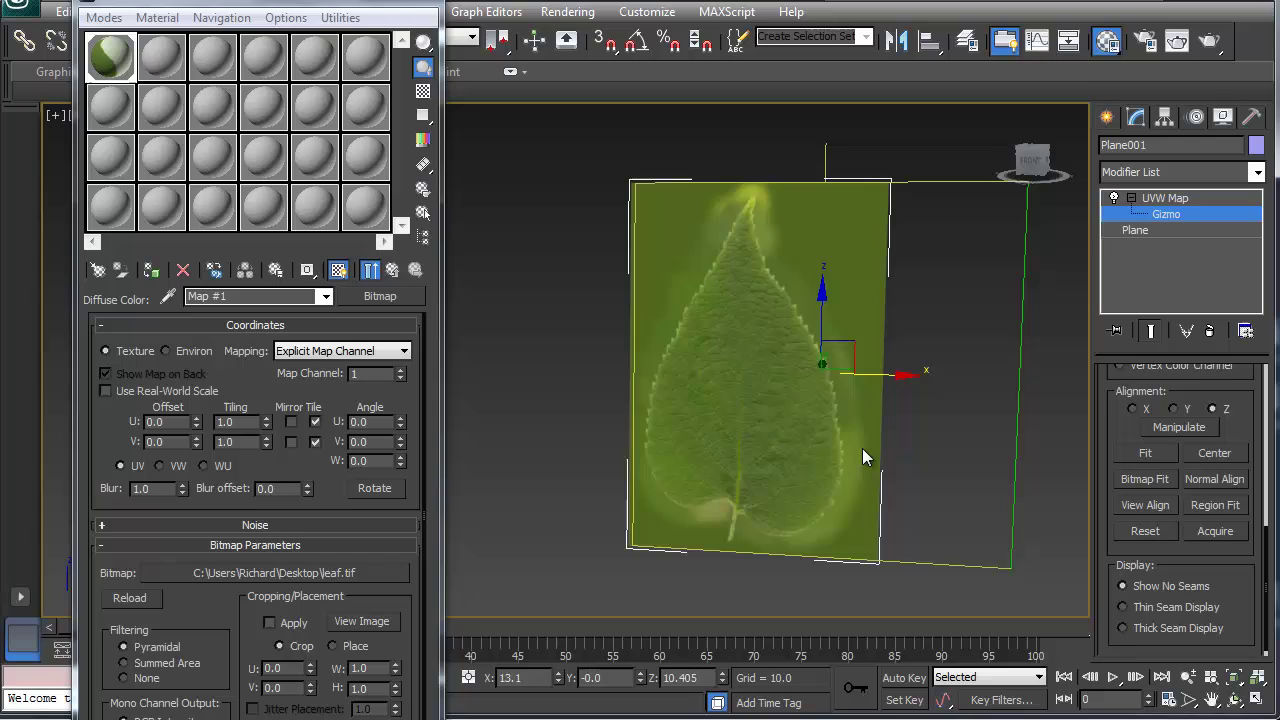
{"action": "left_click", "coordinate": [1177, 214]}
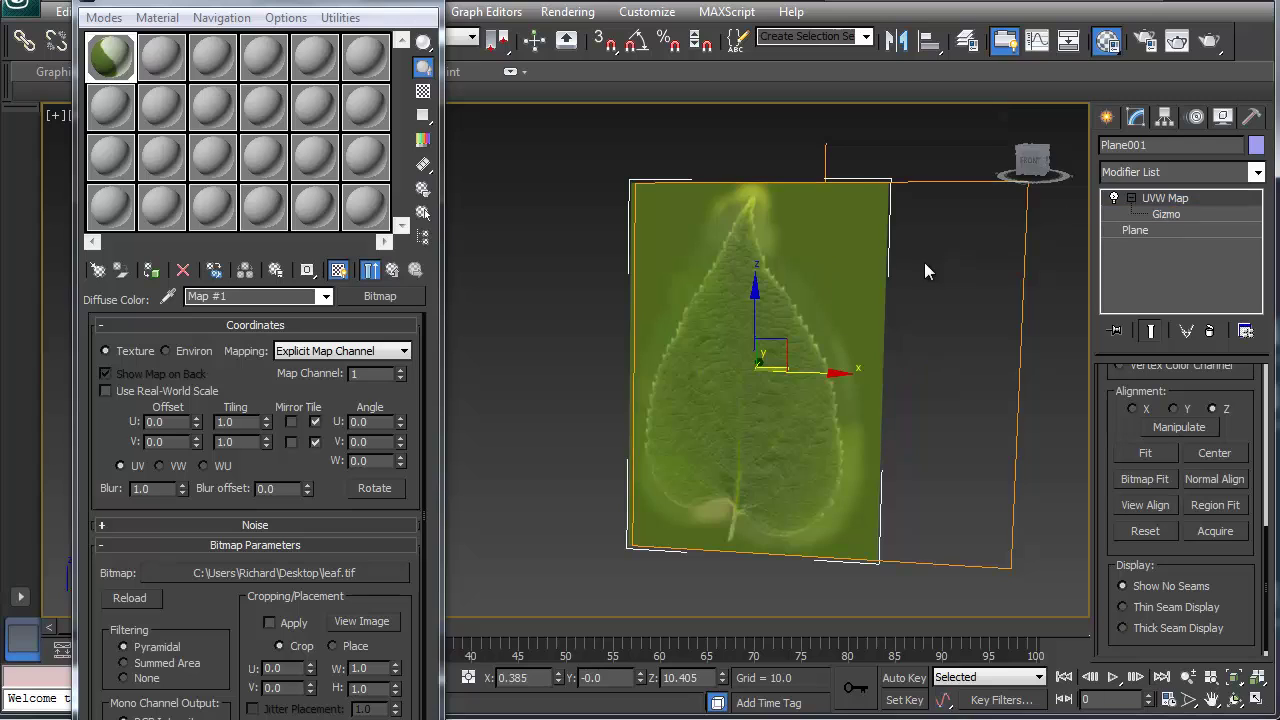
{"action": "left_click", "coordinate": [1199, 44]}
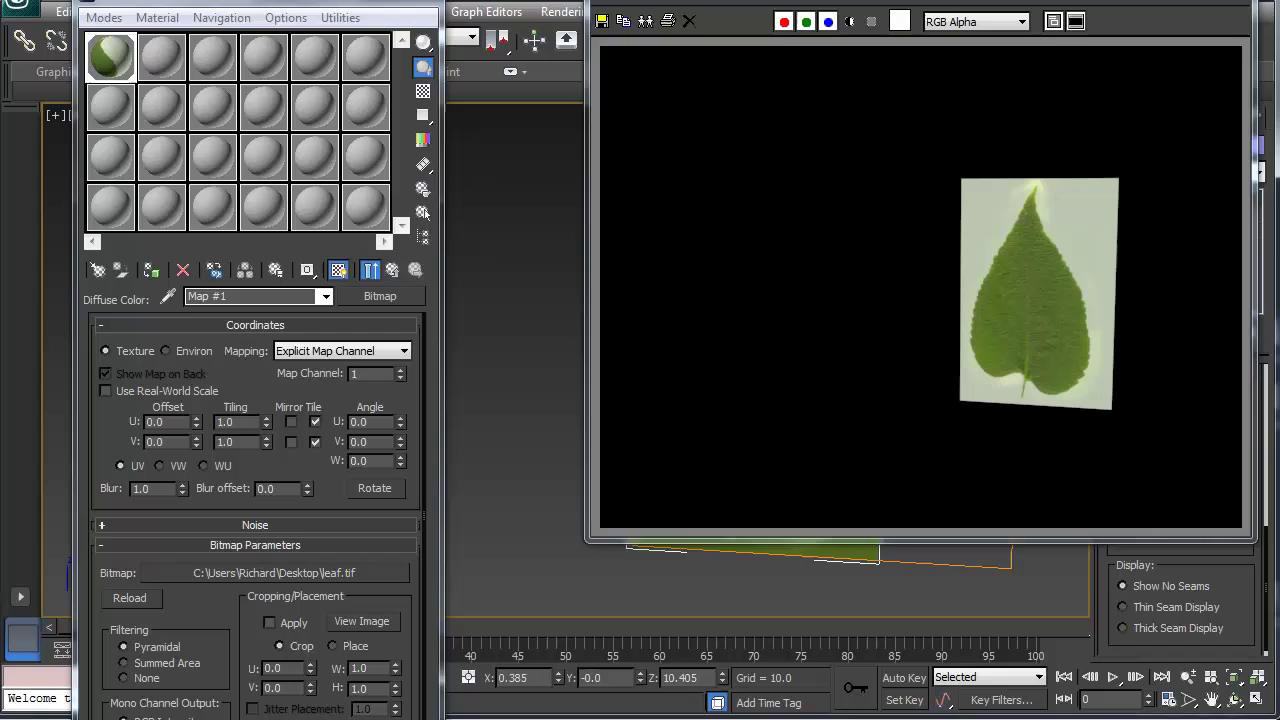
{"action": "left_click_drag", "start_coordinate": [681, 0], "coordinate": [603, 16]}
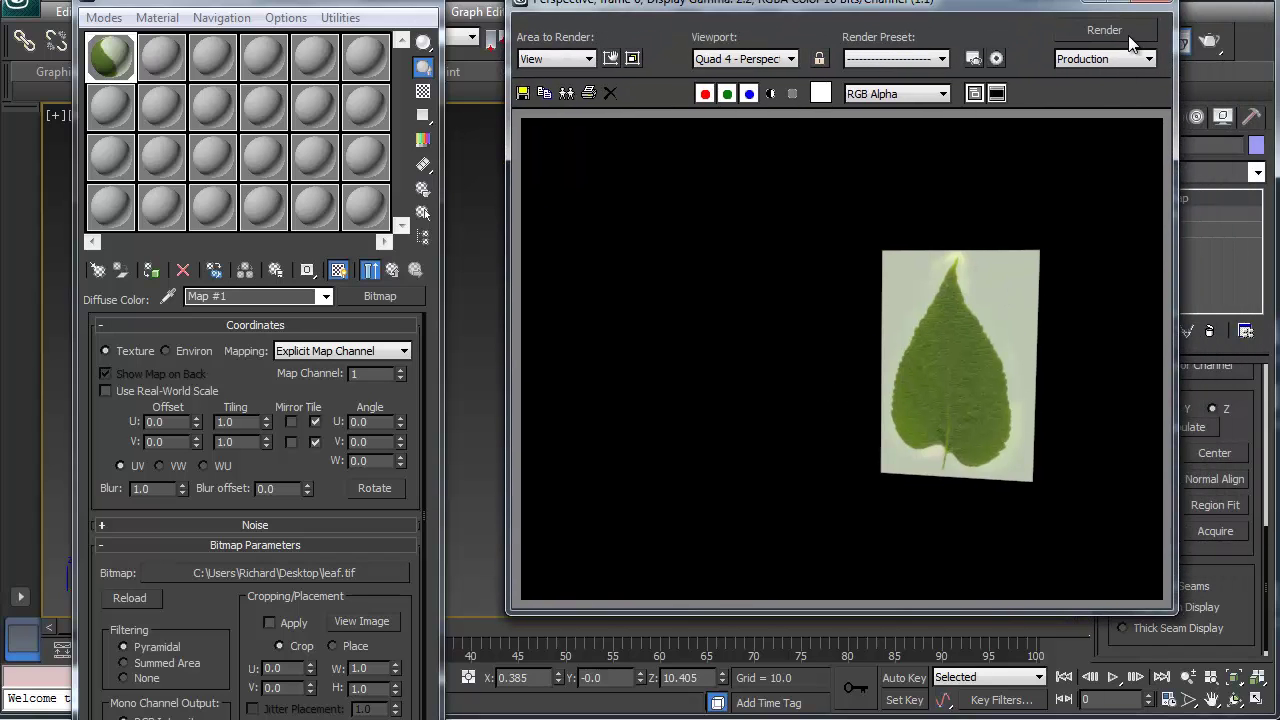
{"action": "left_click", "coordinate": [1158, 8]}
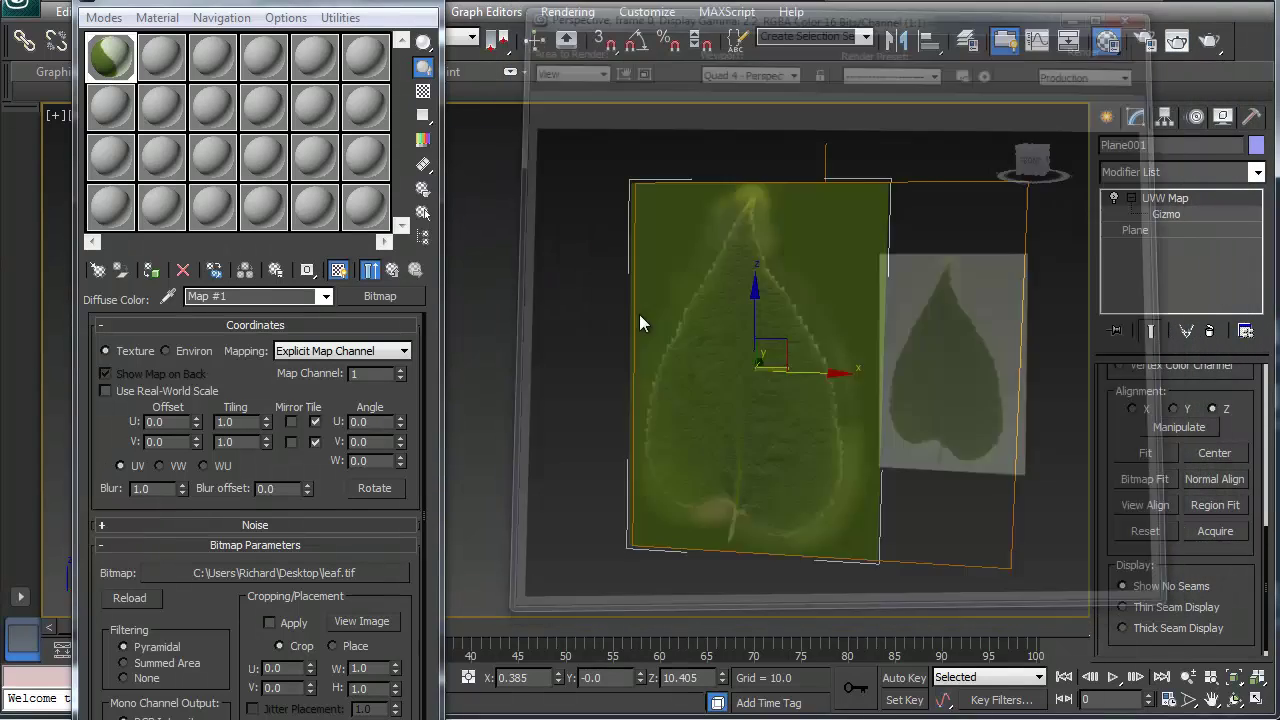
{"action": "left_click_drag", "start_coordinate": [250, 392], "coordinate": [249, 344]}
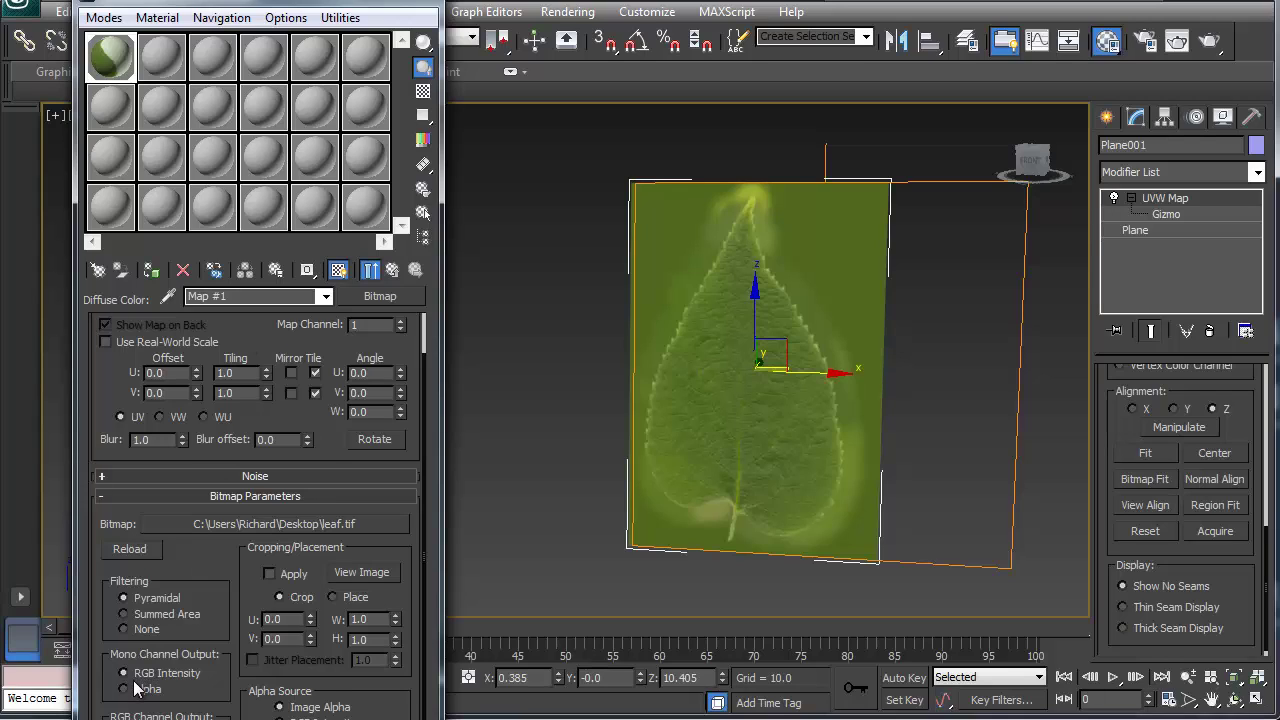
- Copy the diffuse leaf map into the Opacity slot and set its Mono Channel Output to Alpha
{"action": "left_click", "coordinate": [392, 271]}
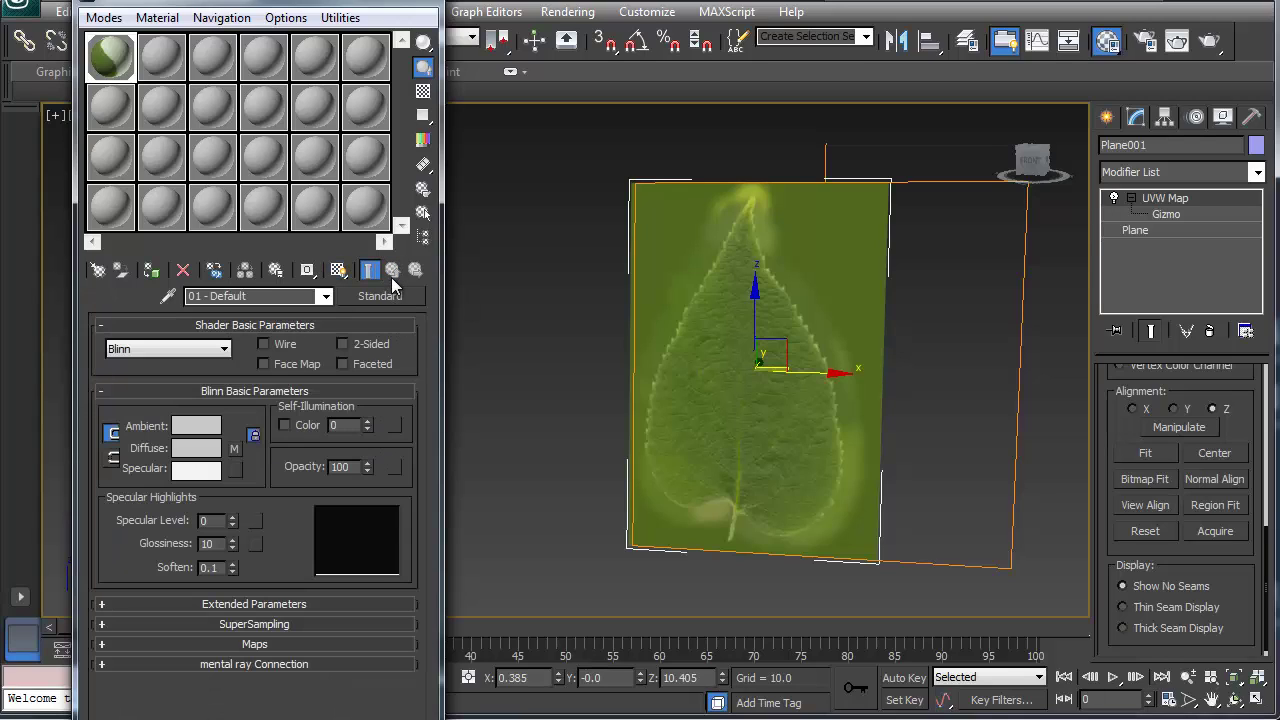
{"action": "left_click", "coordinate": [254, 644]}
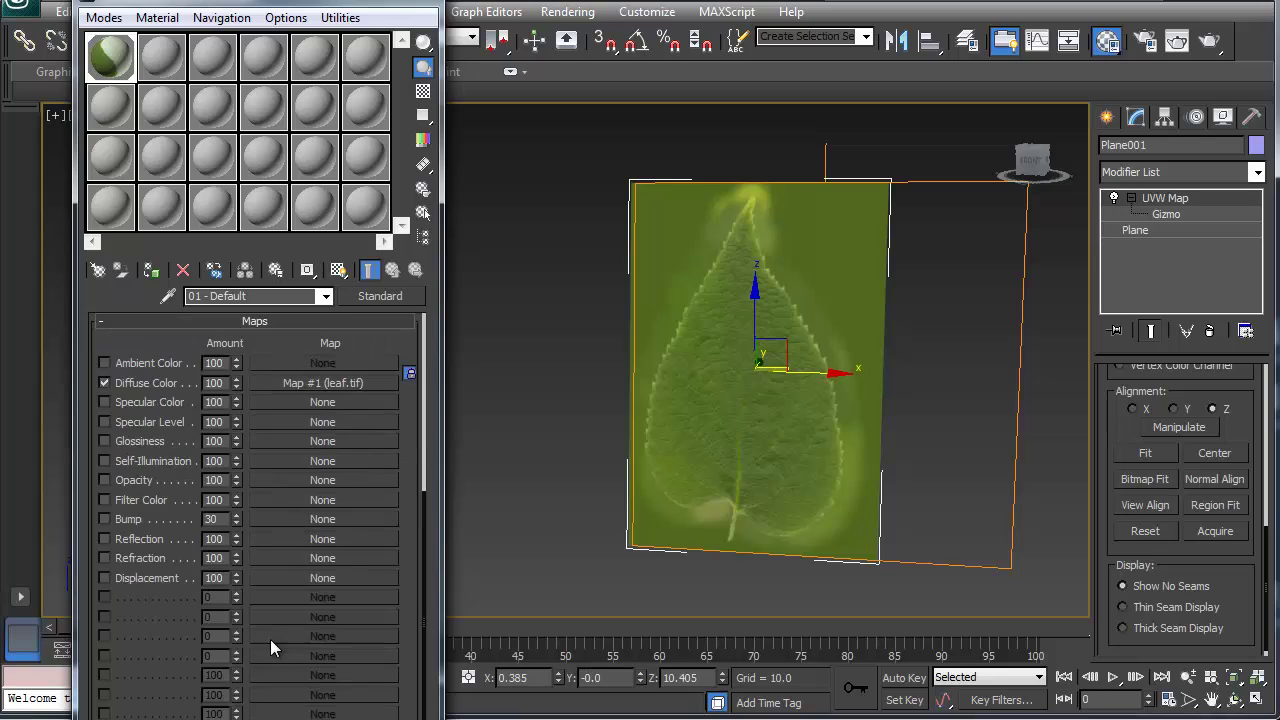
{"action": "scroll", "coordinate": [326, 428], "scroll_direction": "down", "scroll_amount": 1}
{"action": "scroll", "coordinate": [326, 418], "scroll_direction": "up", "scroll_amount": 1}
{"action": "left_click_drag", "start_coordinate": [325, 378], "coordinate": [324, 476]}
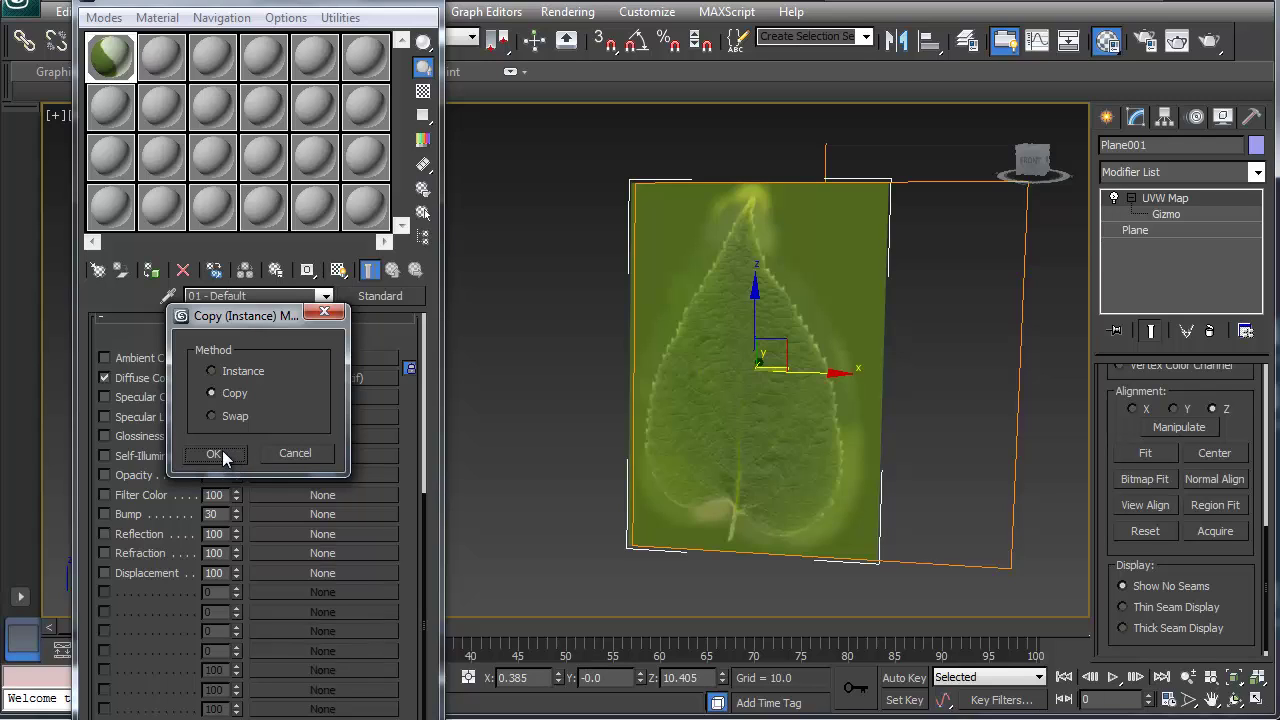
{"action": "left_click", "coordinate": [222, 455]}
{"action": "left_click", "coordinate": [316, 474]}
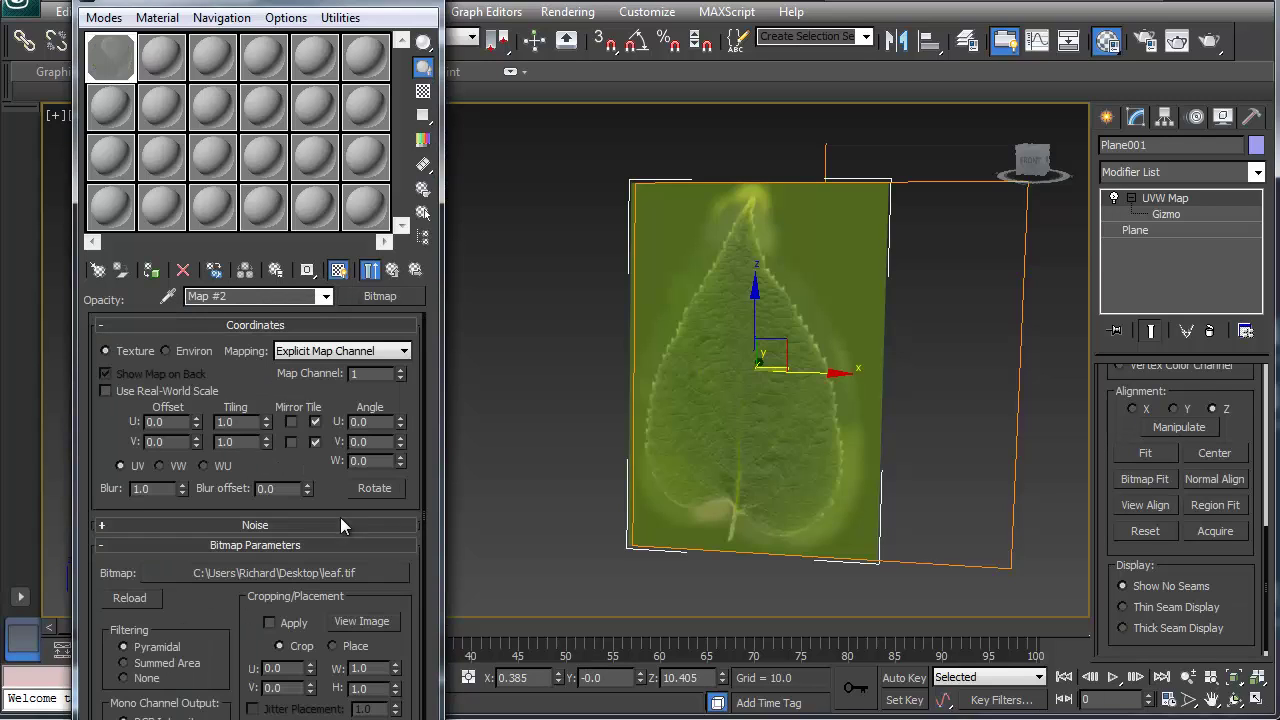
{"action": "left_click_drag", "start_coordinate": [242, 598], "coordinate": [246, 508]}
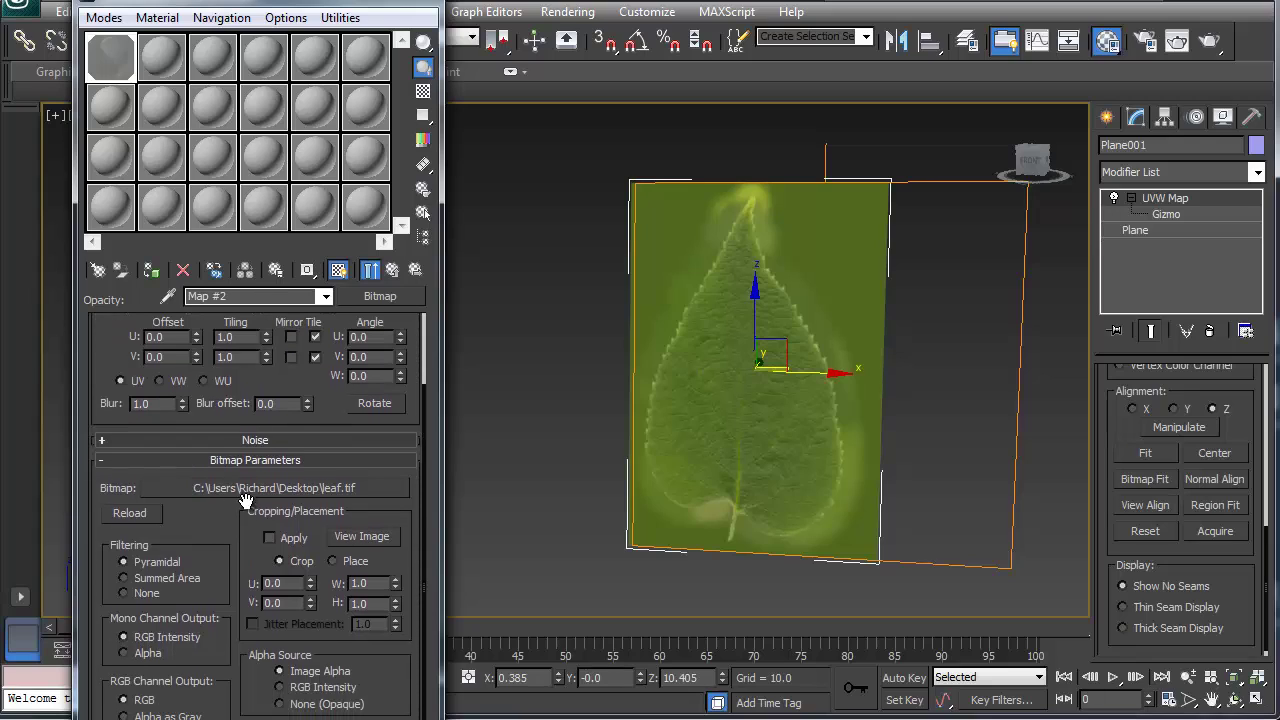
{"action": "left_click", "coordinate": [123, 653]}
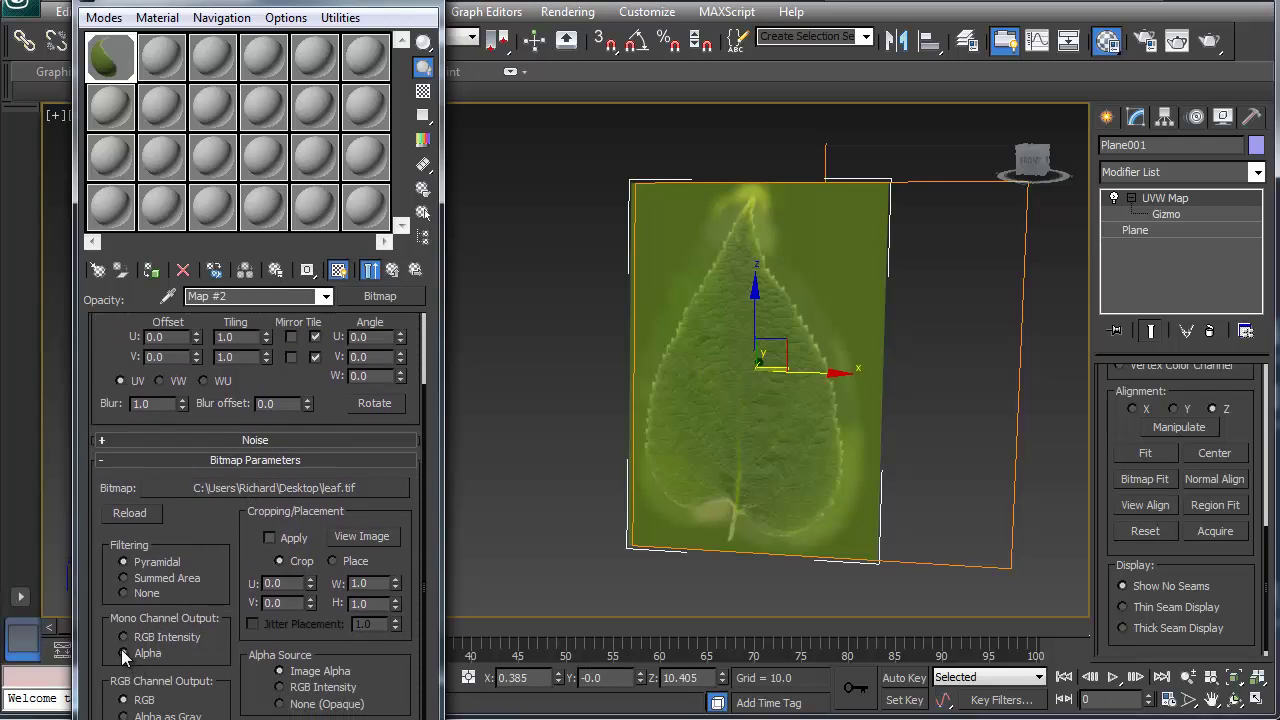
- Magnify the material sample and rotate the sphere to check the leaf cutout
{"action": "double_click", "coordinate": [120, 68]}
{"action": "left_click_drag", "start_coordinate": [170, 5], "coordinate": [772, 369]}
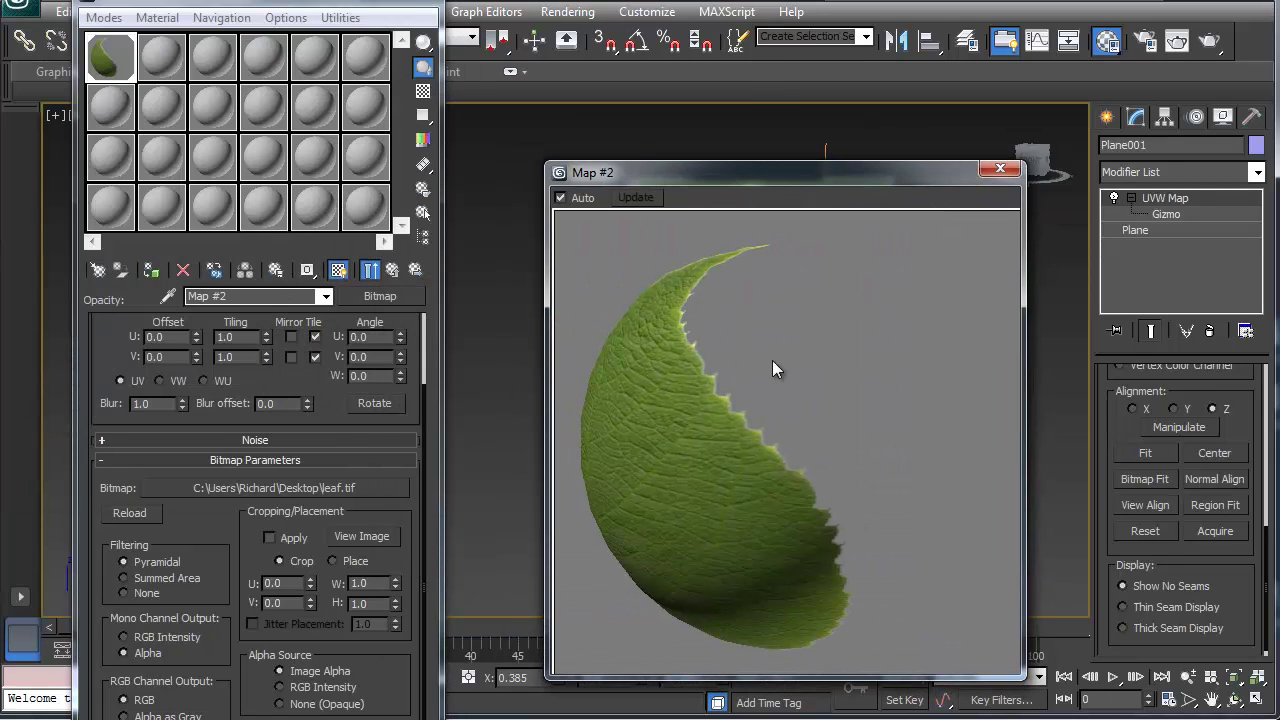
{"action": "right_click", "coordinate": [718, 474]}
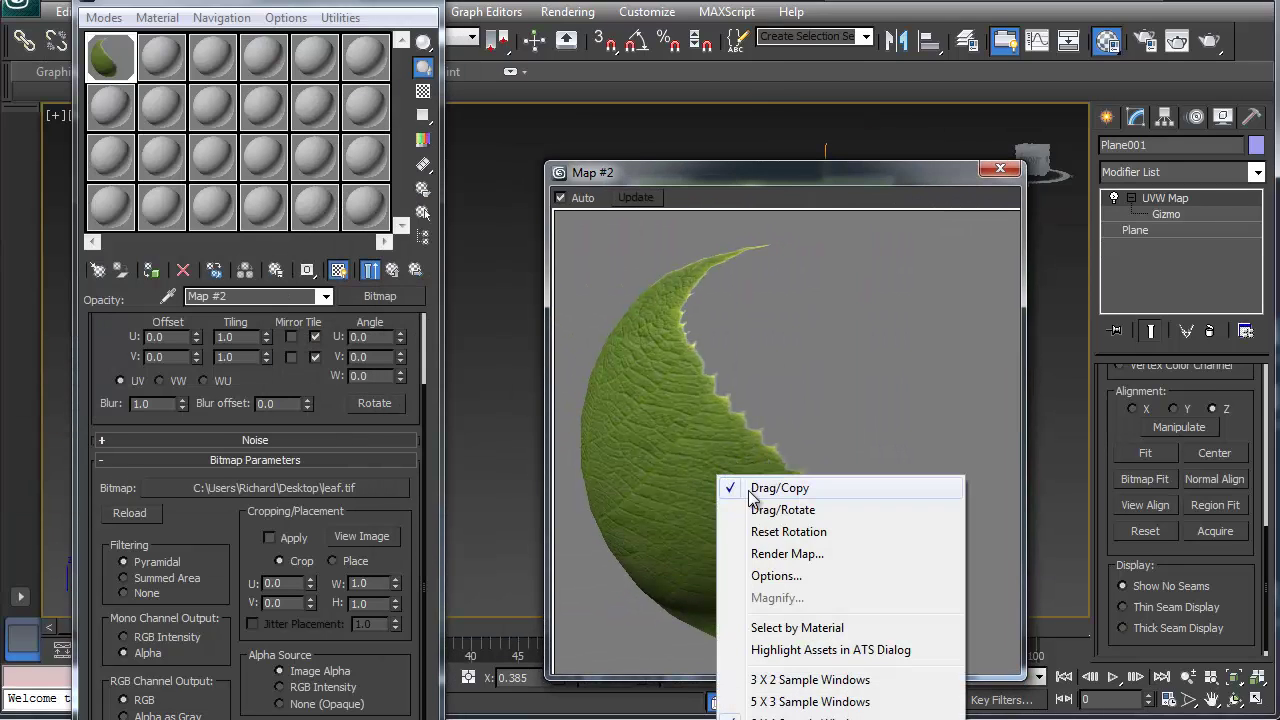
{"action": "left_click", "coordinate": [740, 508]}
{"action": "left_click_drag", "start_coordinate": [703, 484], "coordinate": [858, 449]}
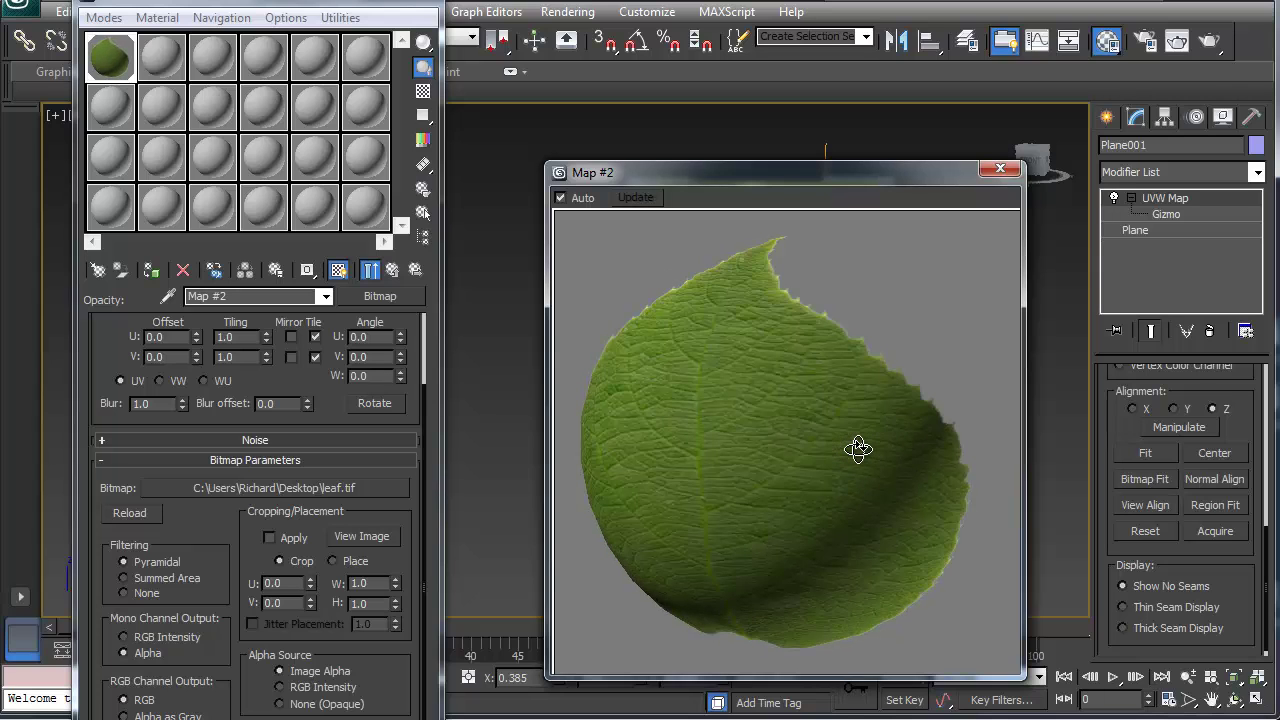
{"action": "left_click", "coordinate": [1000, 168]}
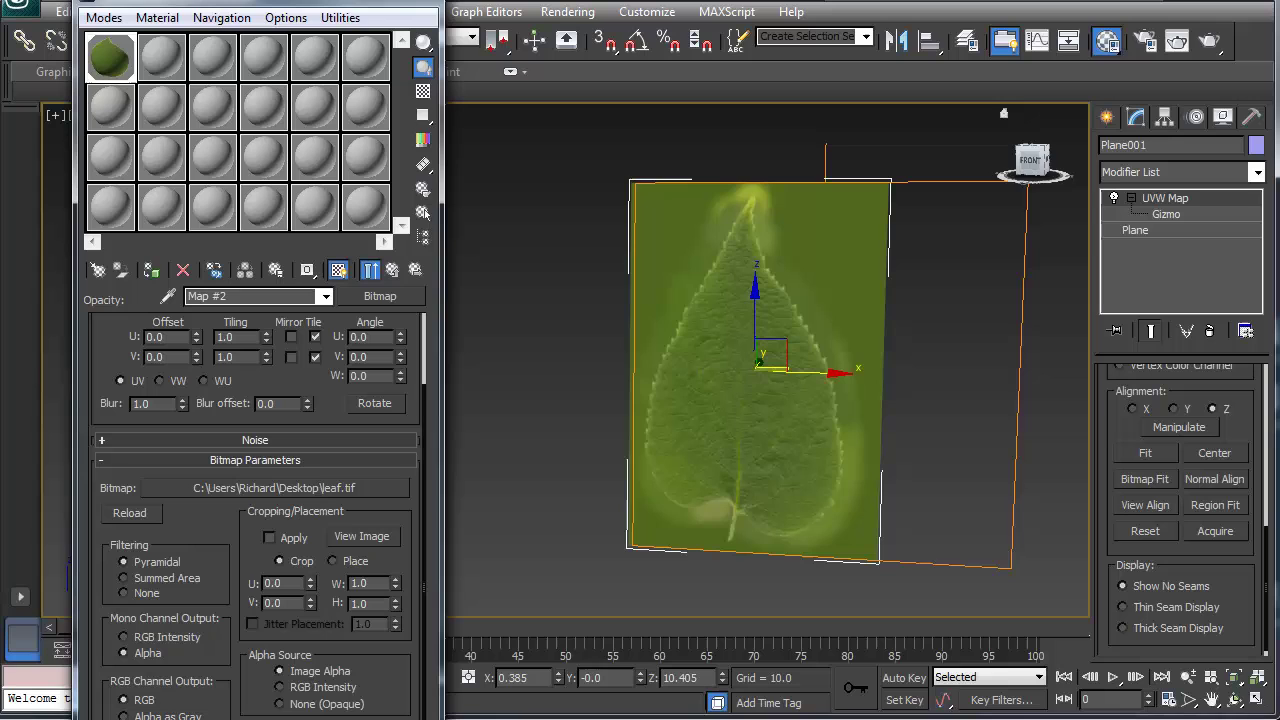
- Test-render the leaf cut out on black, then close the render window and Material Editor
{"action": "left_click", "coordinate": [1207, 42]}
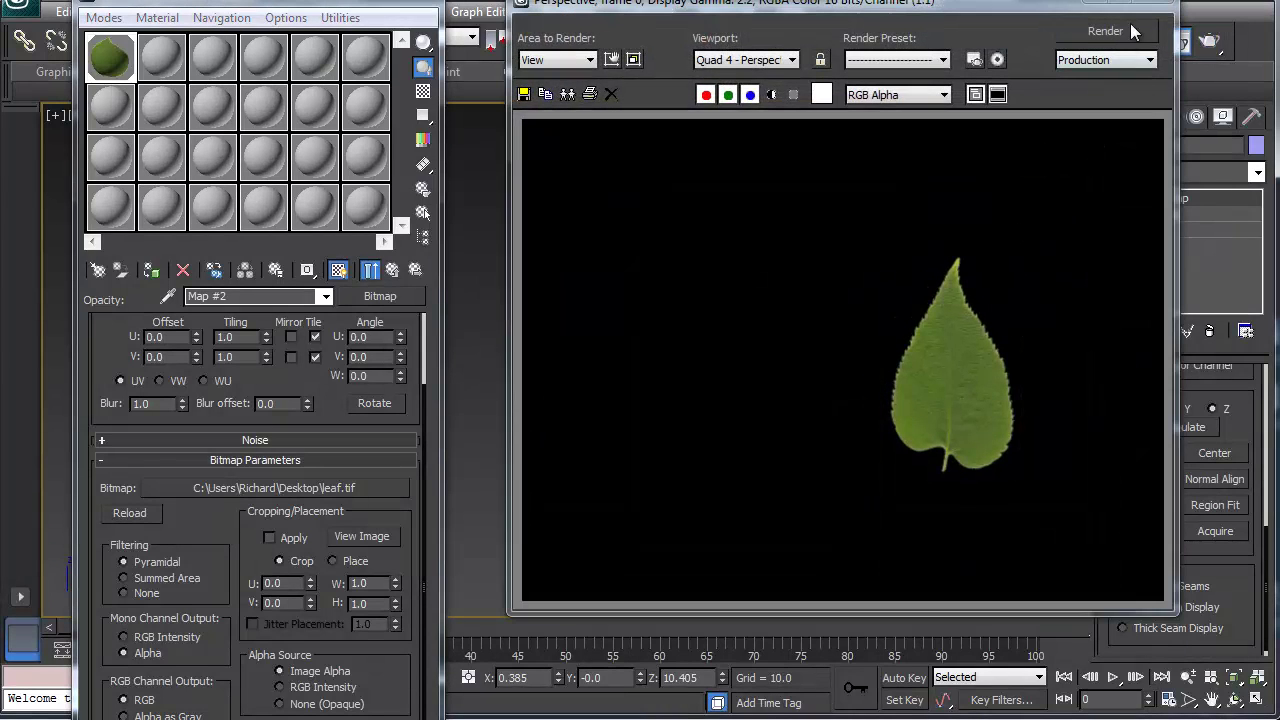
{"action": "left_click", "coordinate": [1148, 4]}
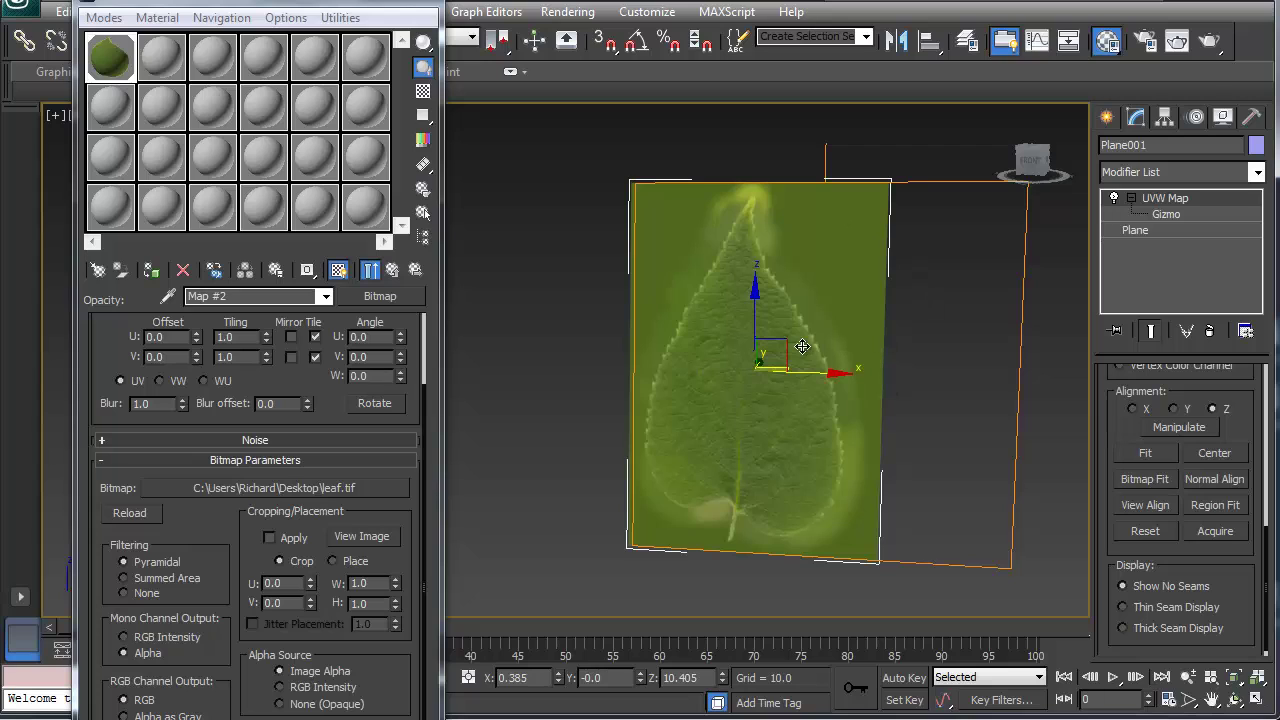
{"action": "left_click", "coordinate": [430, 6]}
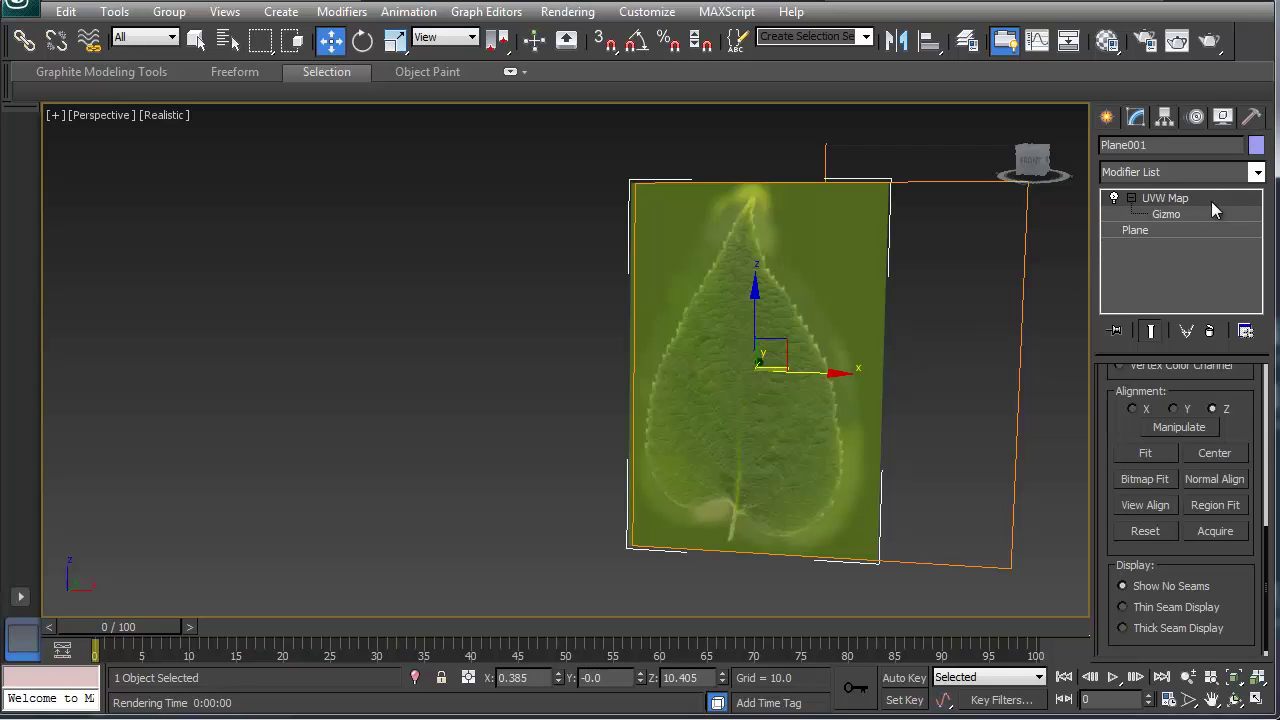
- Collapse Plane001's UVW Map and Plane base into a single Editable Mesh
{"action": "right_click", "coordinate": [1168, 203]}
{"action": "left_click", "coordinate": [1231, 407]}
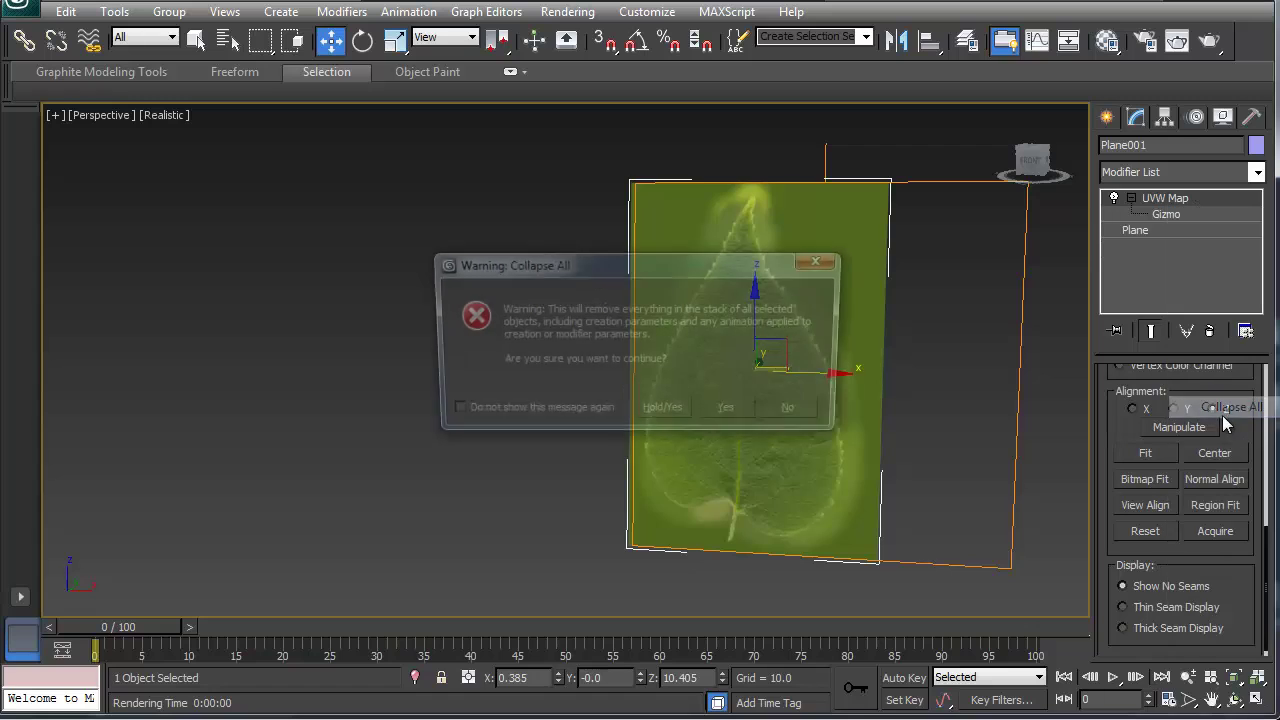
{"action": "left_click", "coordinate": [726, 416]}
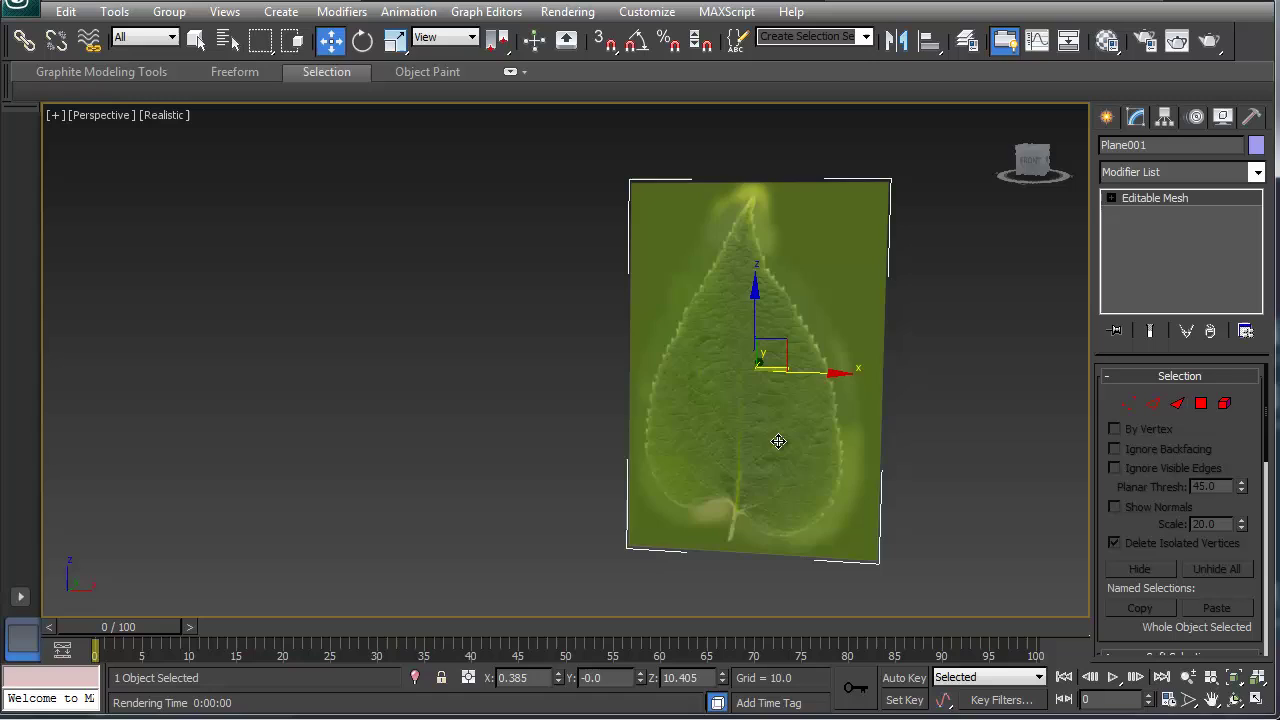
{"action": "middle_click_drag", "start_coordinate": [777, 437], "coordinate": [730, 445], "text": "alt"}
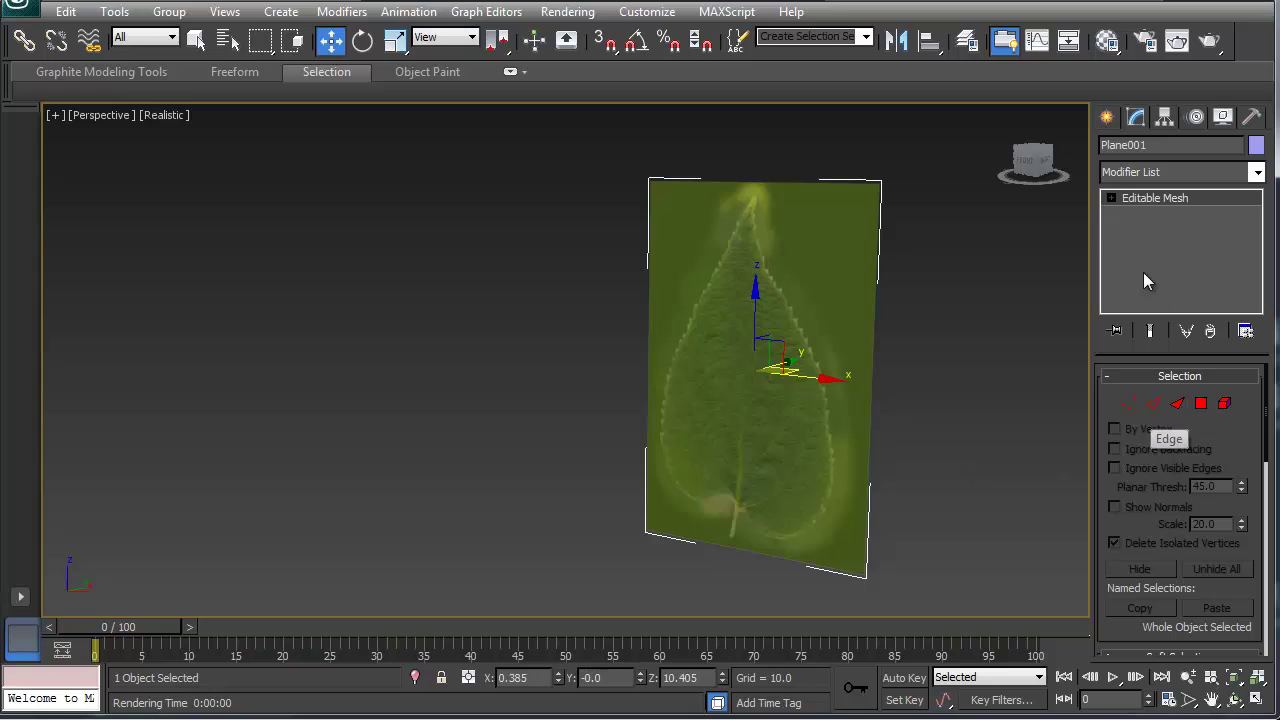
{"action": "left_click", "coordinate": [1111, 198]}
- Convert the leaf plane to Editable Poly and turn on edged faces with F4
{"action": "right_click", "coordinate": [1150, 200]}
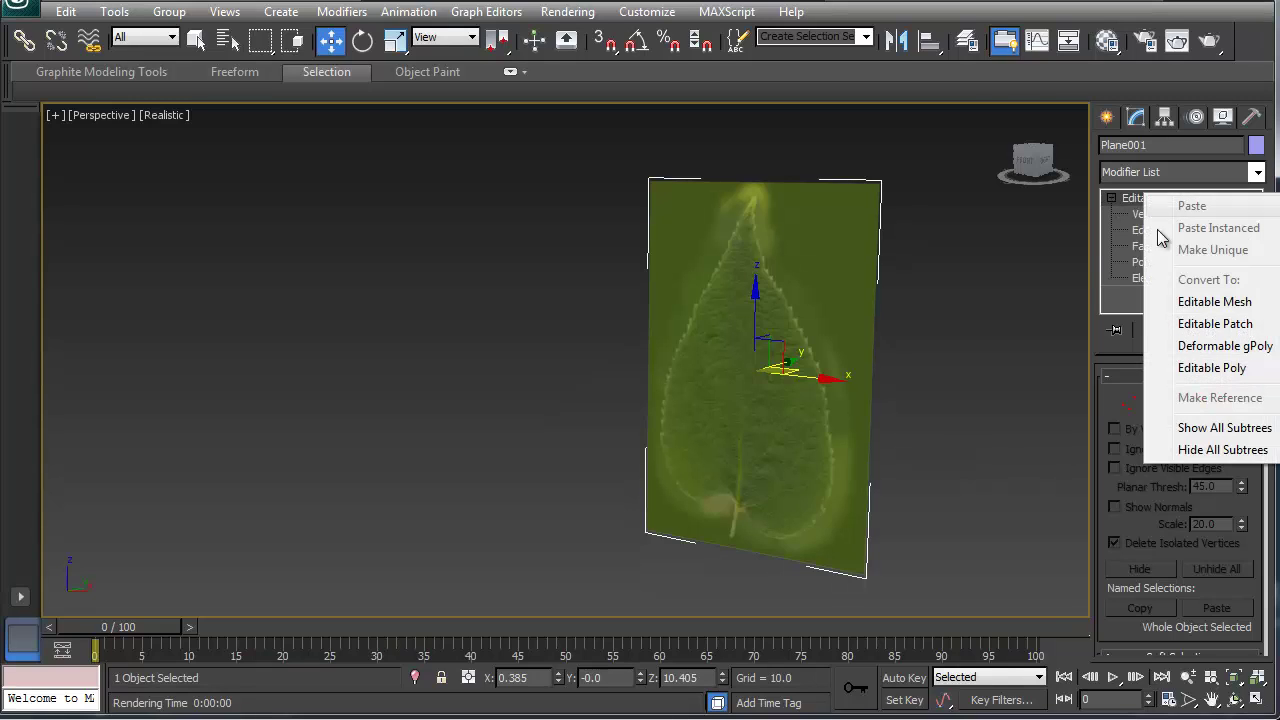
{"action": "left_click", "coordinate": [1187, 370]}
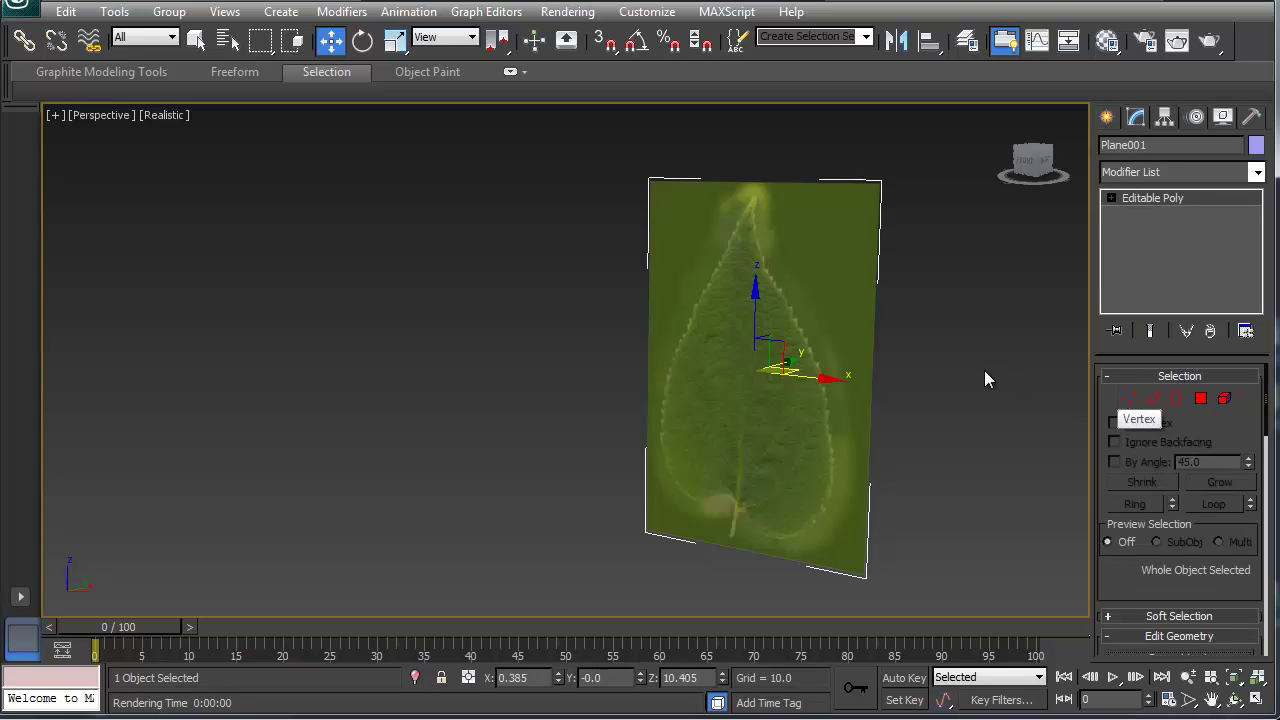
{"action": "middle_click_drag", "start_coordinate": [815, 362], "coordinate": [696, 386]}
{"action": "key", "text": "F4"}
- Shift-clone the leaf plane along X as Plane002 and frame both planes
{"action": "left_click_drag", "start_coordinate": [698, 383], "coordinate": [836, 402], "text": "shift"}
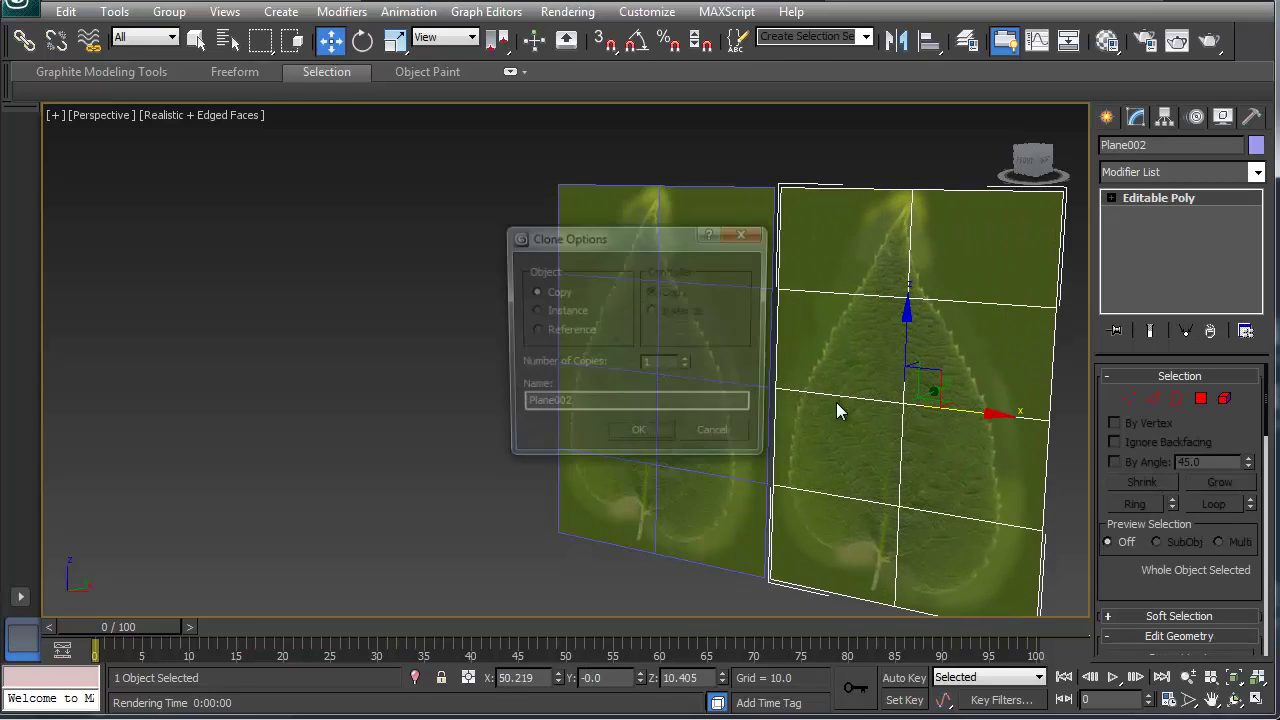
{"action": "left_click", "coordinate": [636, 438]}
{"action": "middle_click_drag", "start_coordinate": [728, 398], "coordinate": [580, 333]}
{"action": "scroll", "coordinate": [580, 333], "scroll_direction": "down", "scroll_amount": 3}
{"action": "middle_click_drag", "start_coordinate": [675, 359], "coordinate": [520, 255]}
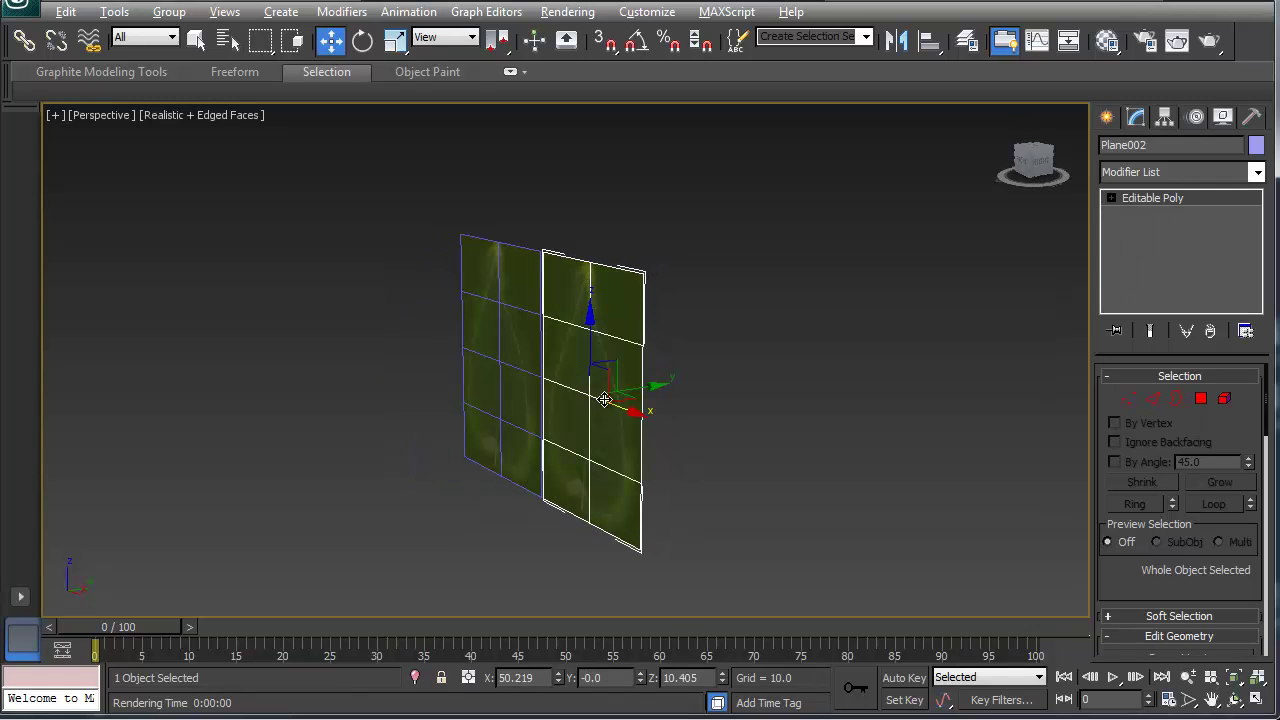
- Select Plane002's top vertex rows and move them to bend the plane forward
{"action": "left_click", "coordinate": [1127, 400]}
{"action": "left_click_drag", "start_coordinate": [520, 235], "coordinate": [674, 289]}
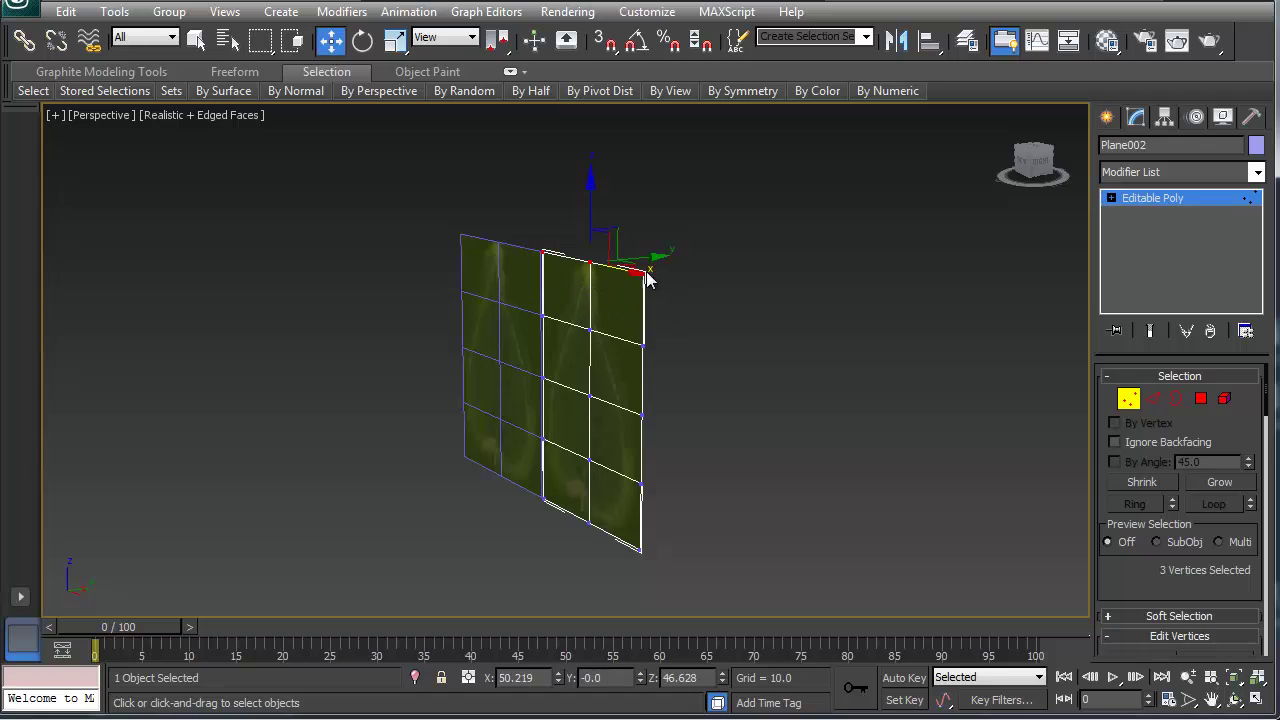
{"action": "left_click_drag", "start_coordinate": [605, 242], "coordinate": [641, 259]}
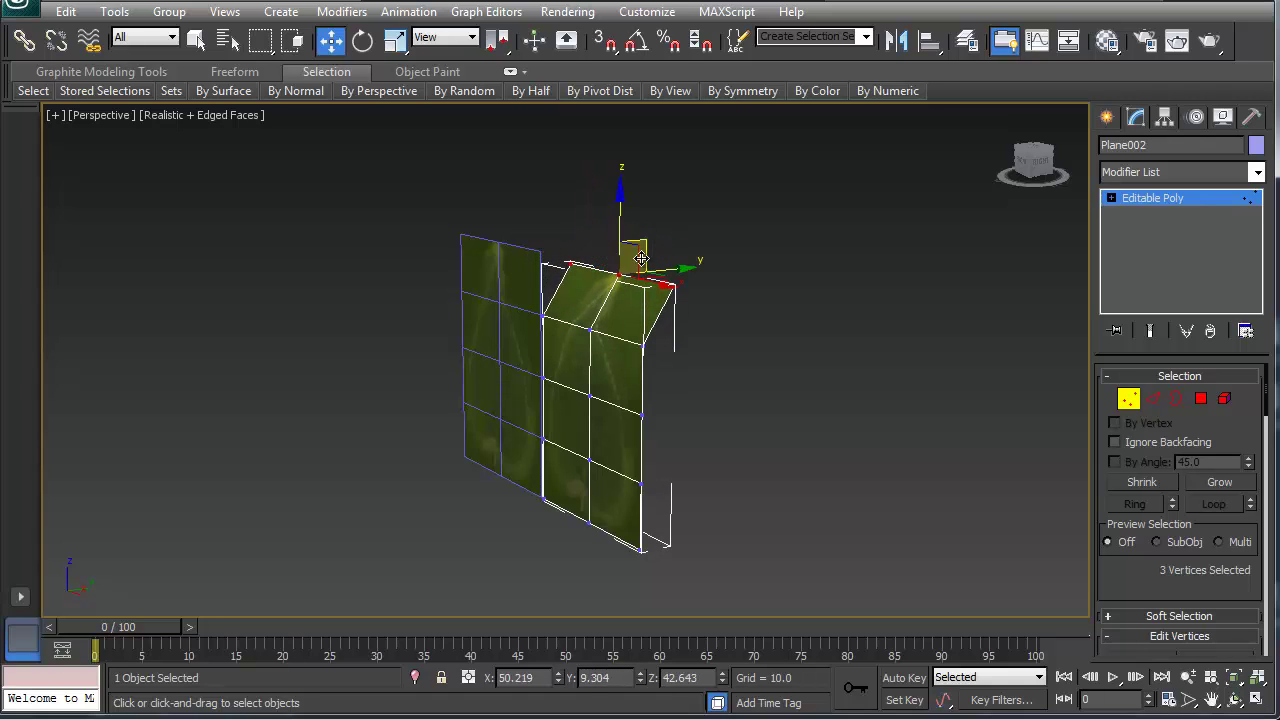
{"action": "middle_click_drag", "start_coordinate": [637, 373], "coordinate": [537, 271], "text": "alt"}
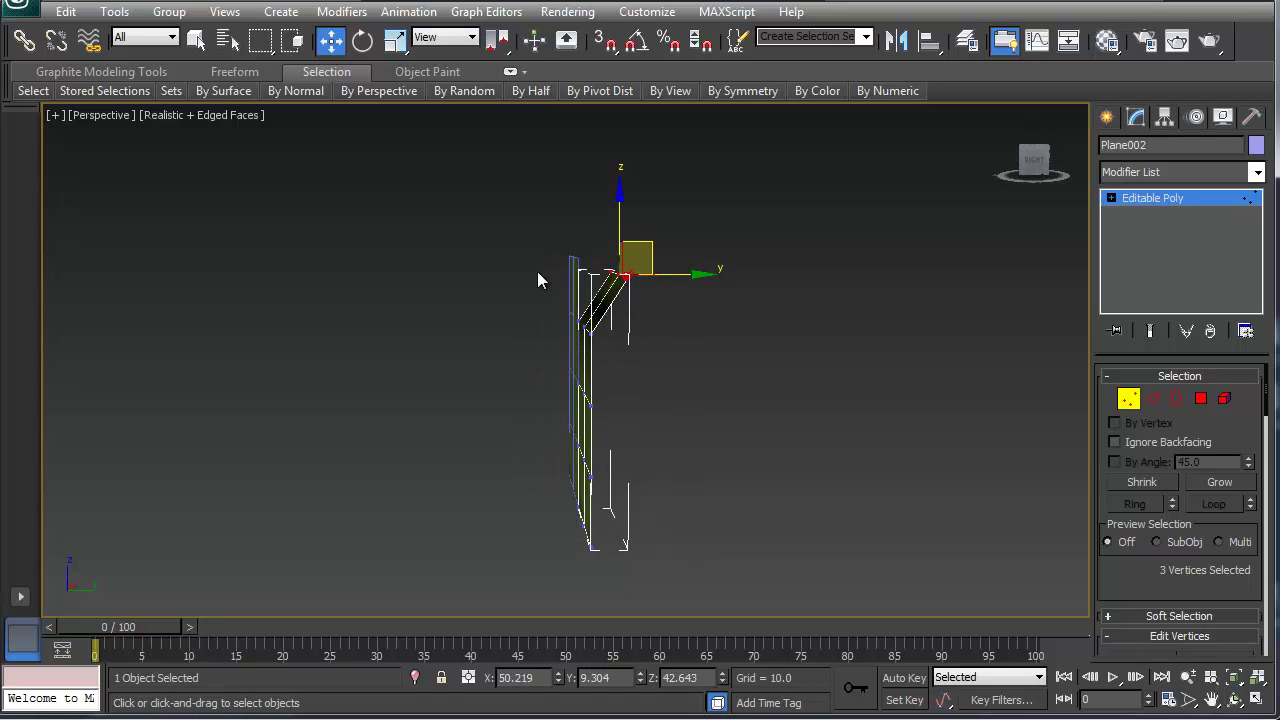
{"action": "left_click_drag", "start_coordinate": [651, 340], "coordinate": [652, 341]}
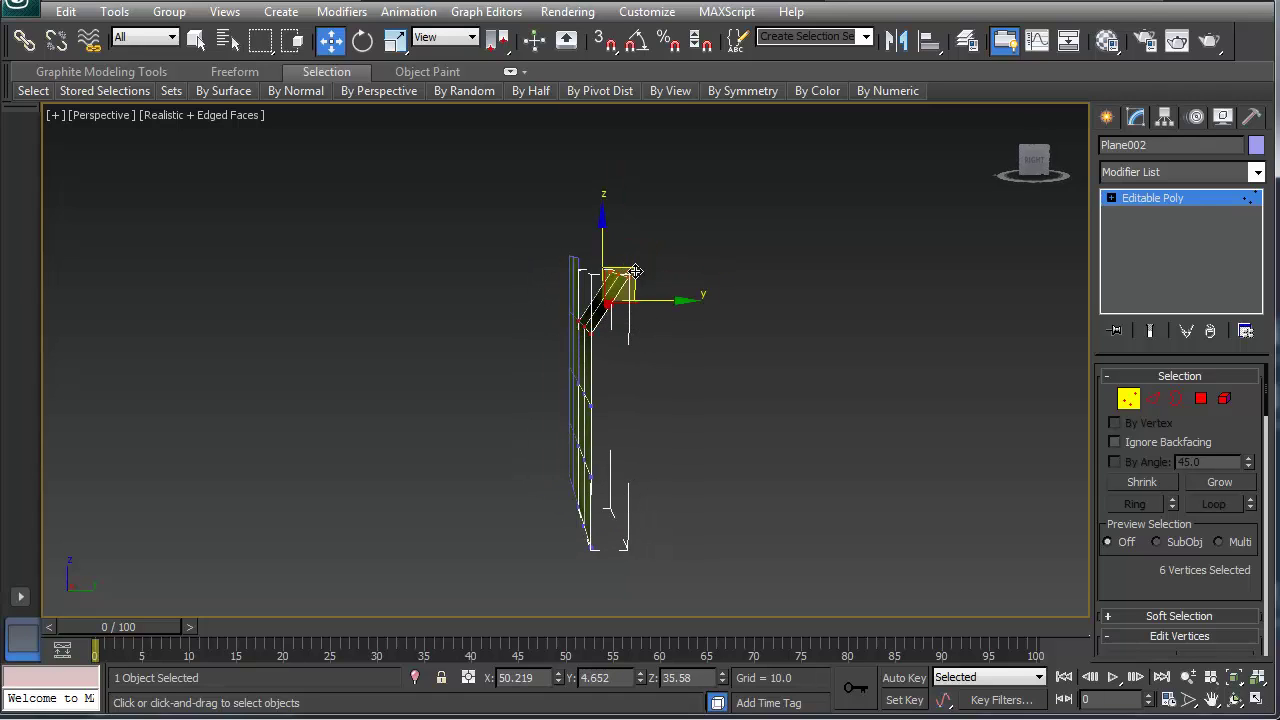
{"action": "left_click_drag", "start_coordinate": [652, 272], "coordinate": [672, 302]}
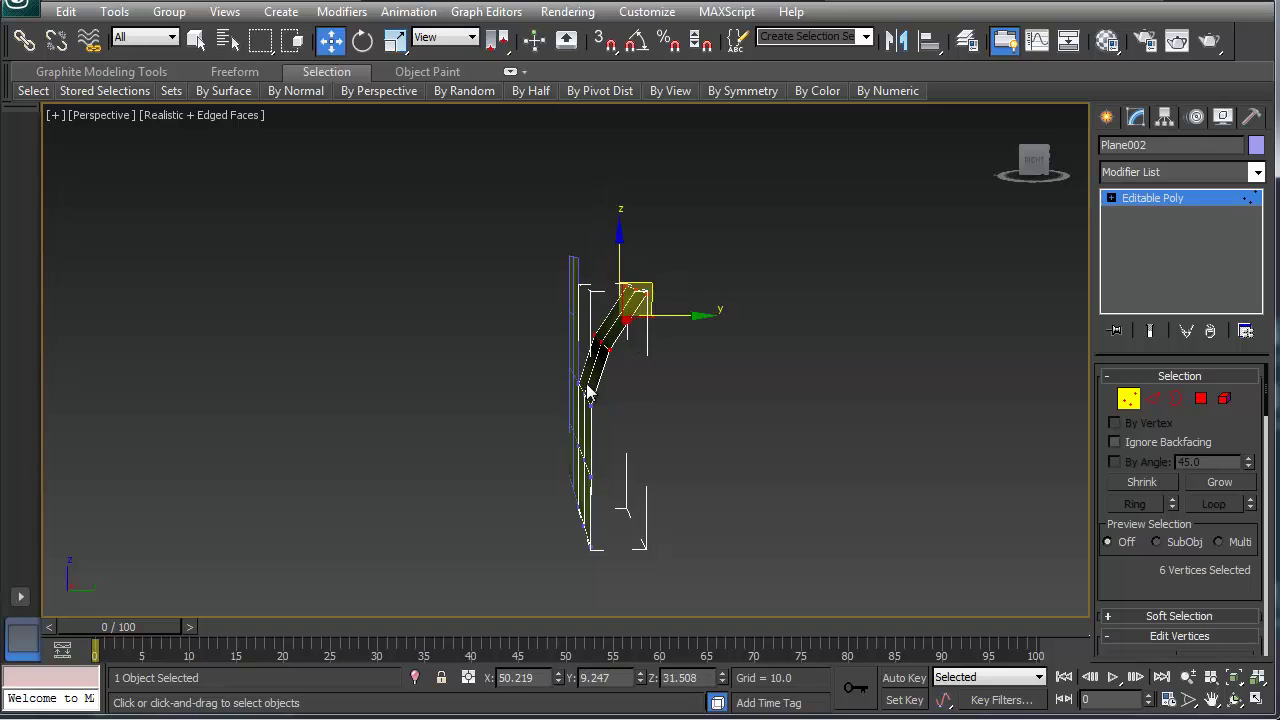
{"action": "left_click_drag", "start_coordinate": [698, 414], "coordinate": [697, 402]}
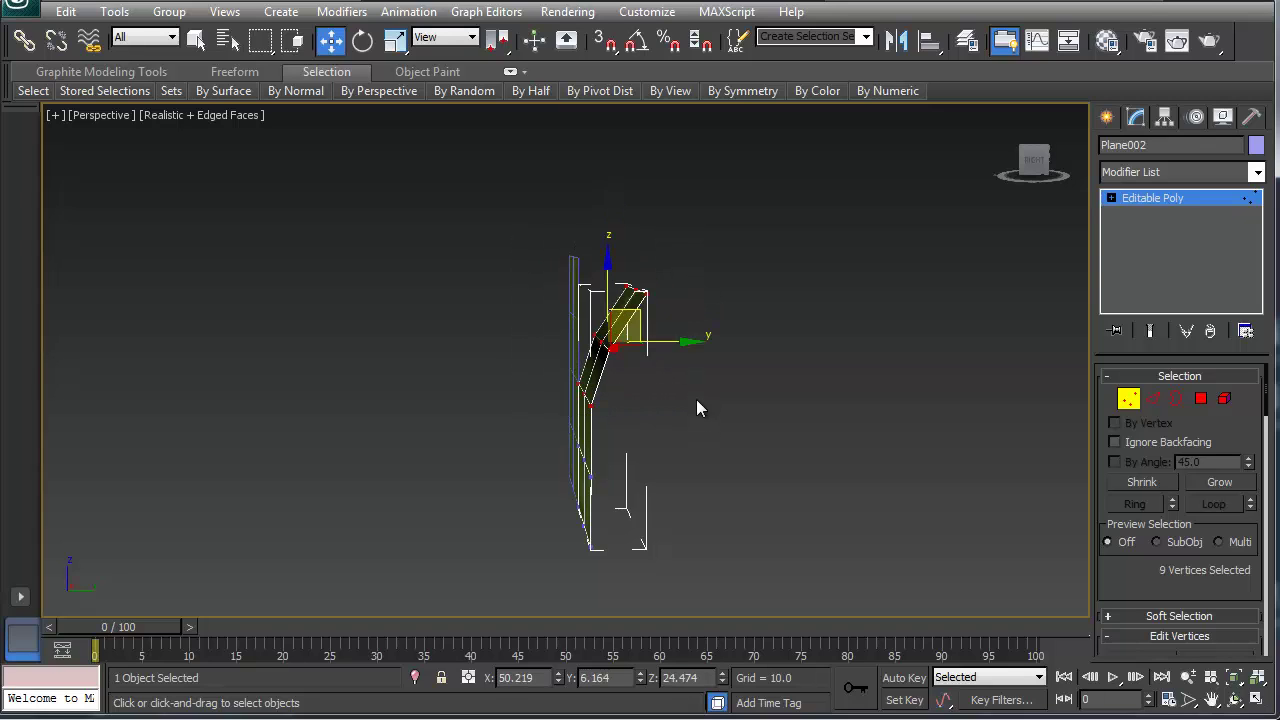
{"action": "left_click_drag", "start_coordinate": [639, 314], "coordinate": [684, 350]}
- Rotate the top four vertex rows to curl Plane002 over like a leaf
{"action": "key", "text": "e"}
{"action": "key", "text": "w"}
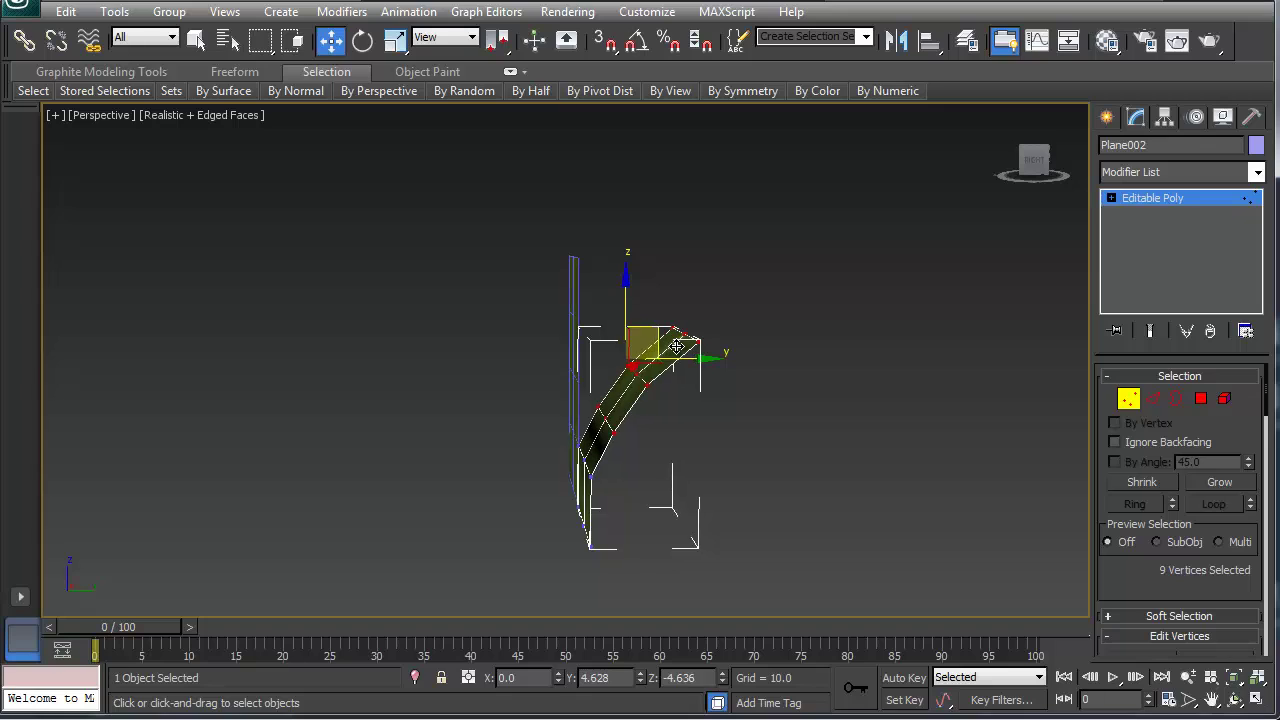
{"action": "middle_click_drag", "start_coordinate": [633, 456], "coordinate": [622, 445], "text": "alt"}
{"action": "left_click_drag", "start_coordinate": [715, 476], "coordinate": [712, 474]}
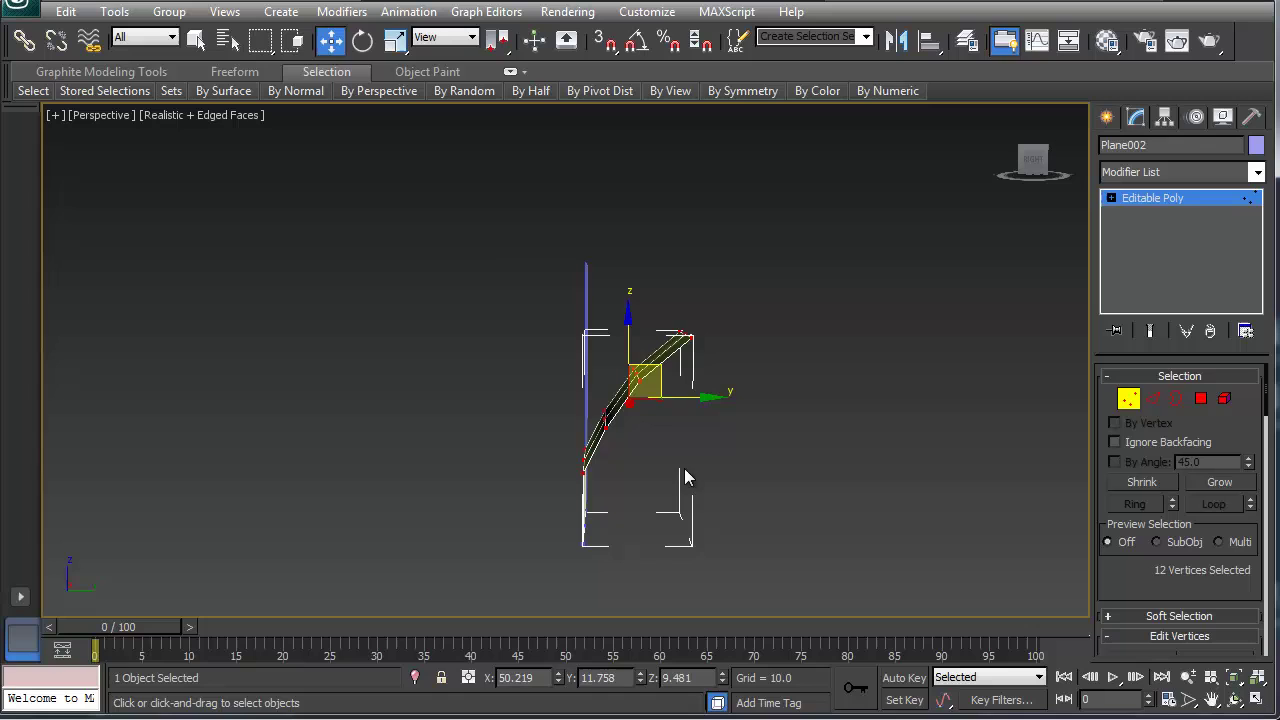
{"action": "key", "text": "e"}
{"action": "left_click_drag", "start_coordinate": [690, 357], "coordinate": [711, 413]}
{"action": "key", "text": "w"}
{"action": "middle_click_drag", "start_coordinate": [735, 437], "coordinate": [806, 478], "text": "alt"}
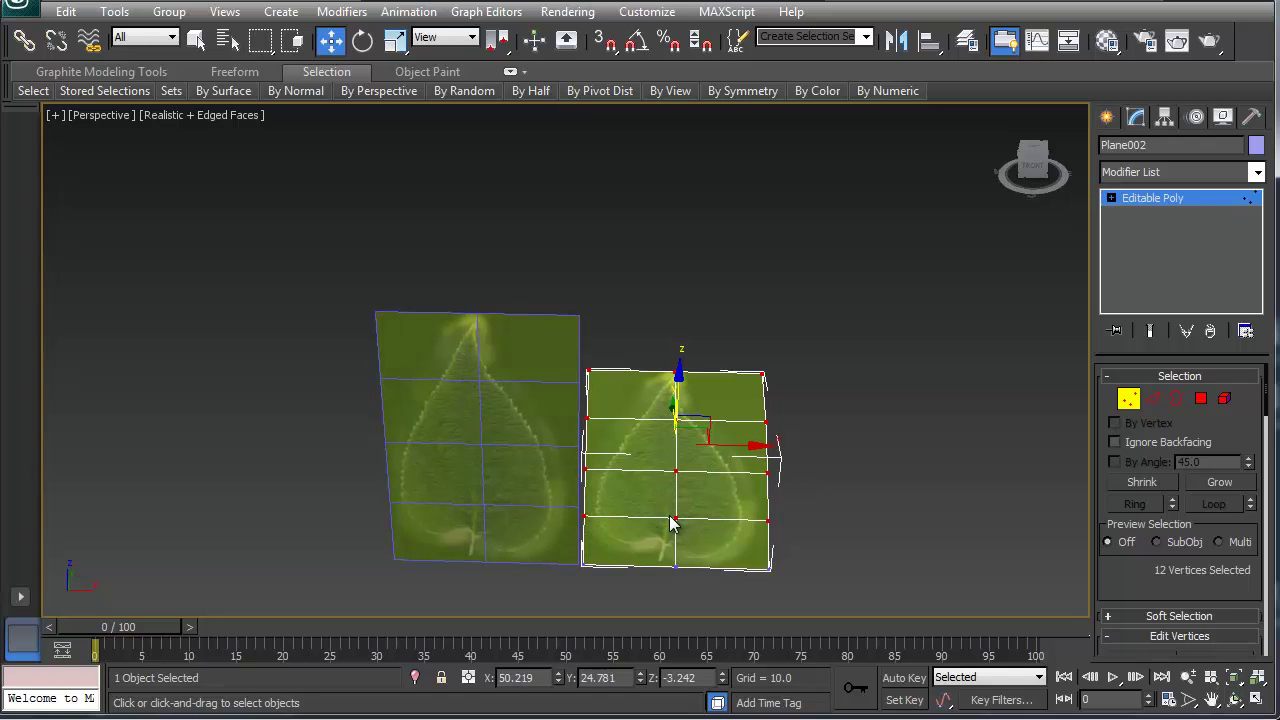
{"action": "mouse_move", "coordinate": [673, 510]}
{"action": "middle_mouse_down", "text": "alt"}
{"action": "mouse_move", "coordinate": [634, 500]}
{"action": "mouse_move", "coordinate": [680, 491]}
{"action": "mouse_move", "coordinate": [671, 506]}
{"action": "mouse_move", "coordinate": [686, 503]}
{"action": "middle_mouse_up", "text": "alt"}
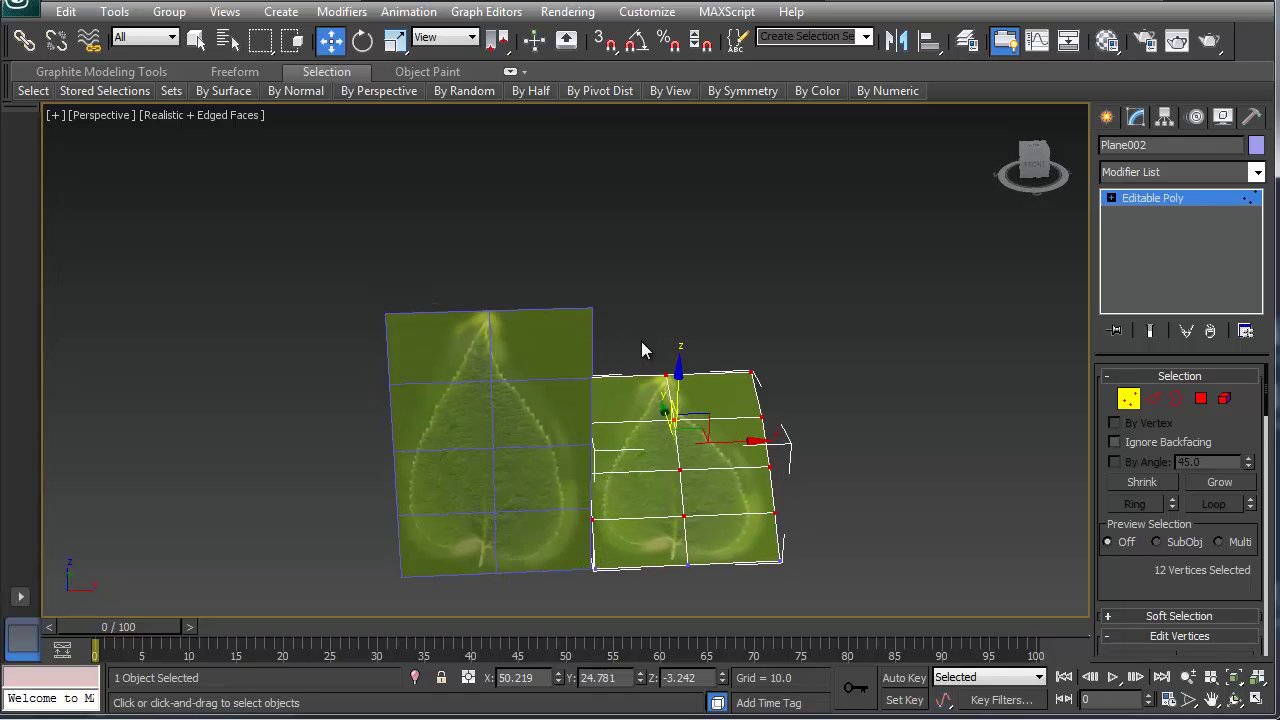
- Pull the selected vertices and the base corner vertex to reshape Plane002's bend
{"action": "left_click", "coordinate": [702, 580]}
{"action": "middle_click_drag", "start_coordinate": [702, 580], "coordinate": [669, 529], "text": "alt"}
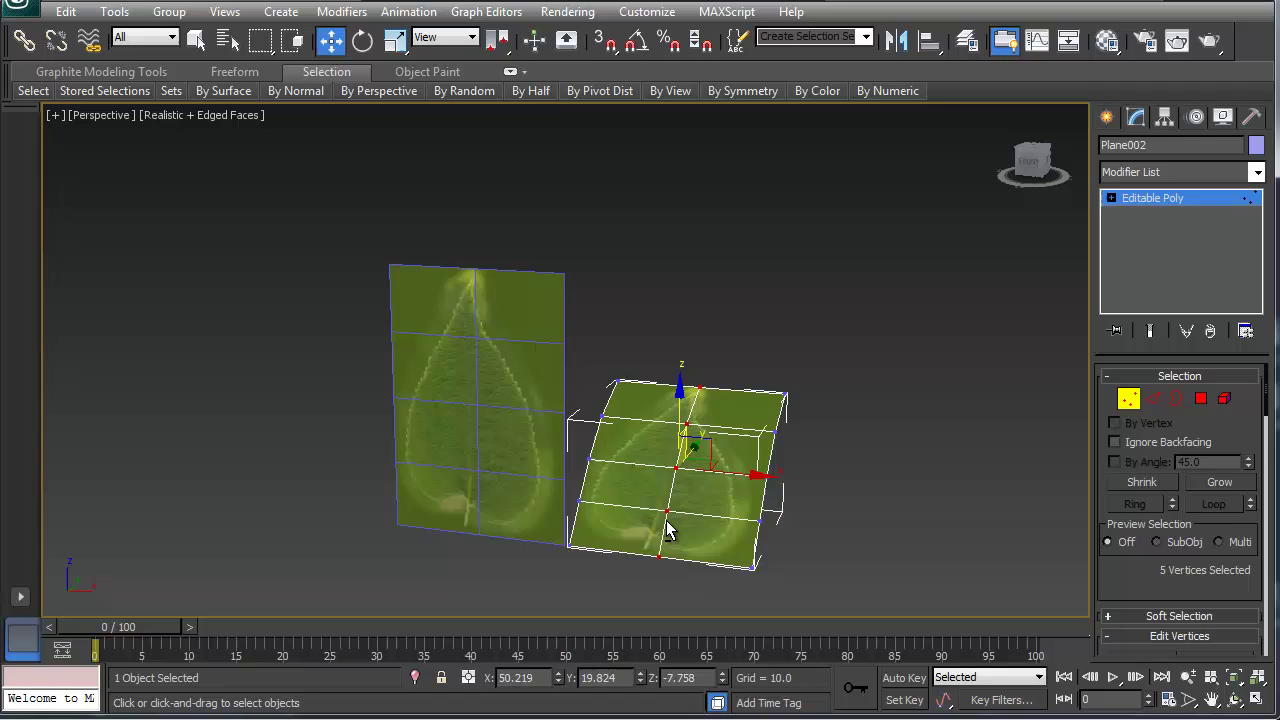
{"action": "middle_click_drag", "start_coordinate": [701, 456], "coordinate": [717, 447], "text": "alt"}
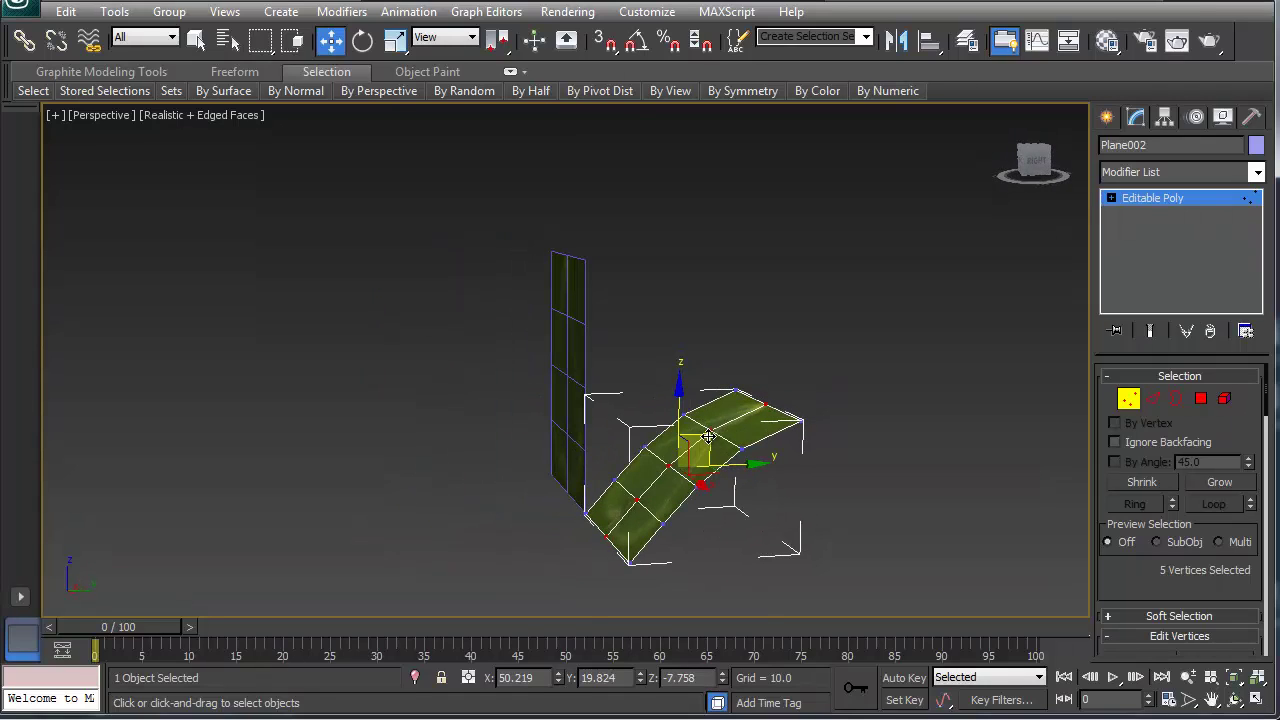
{"action": "left_click_drag", "start_coordinate": [707, 437], "coordinate": [738, 453]}
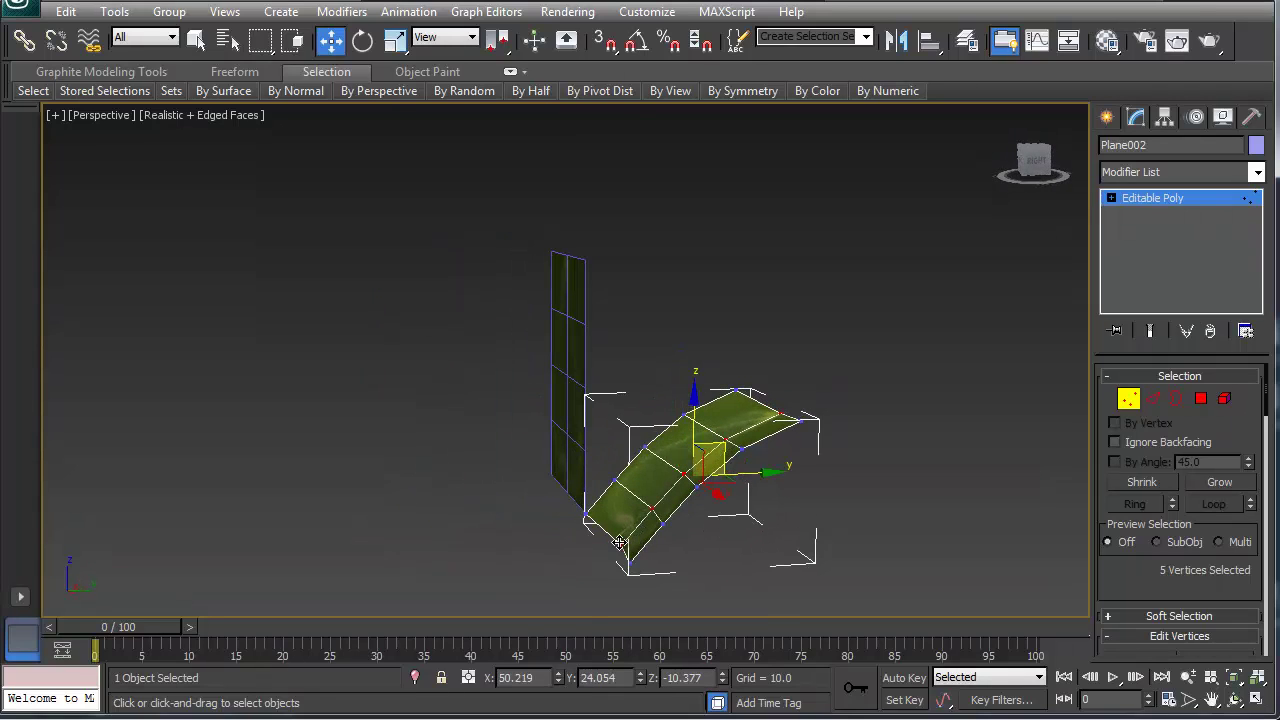
{"action": "left_click", "coordinate": [620, 543]}
{"action": "left_click_drag", "start_coordinate": [656, 519], "coordinate": [660, 521]}
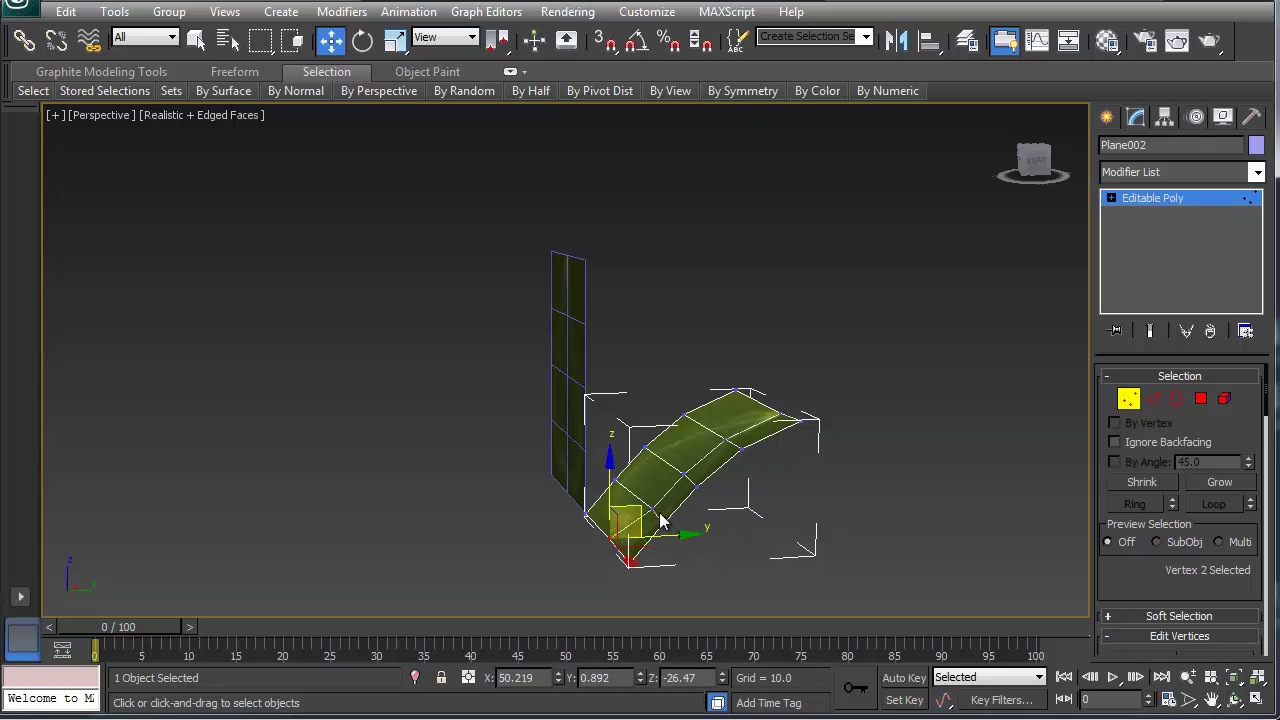
- Pull the leaf's far tip vertex down to curve it
{"action": "middle_click_drag", "start_coordinate": [748, 404], "coordinate": [755, 452], "text": "alt"}
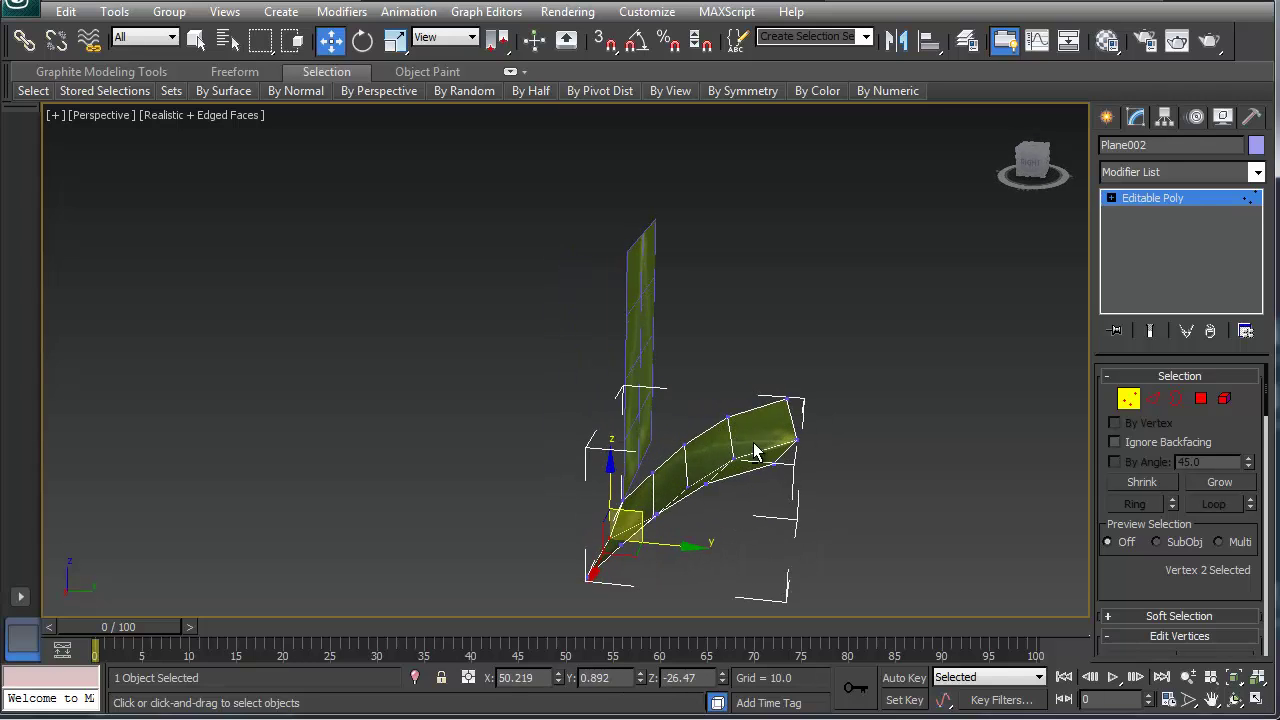
{"action": "left_click", "coordinate": [798, 446]}
{"action": "left_click_drag", "start_coordinate": [798, 446], "coordinate": [745, 475]}
{"action": "middle_click_drag", "start_coordinate": [745, 475], "coordinate": [788, 334], "text": "alt"}
- Test-render the leaves, then nudge a small vertex group to refine the curve
{"action": "left_click", "coordinate": [1205, 44]}
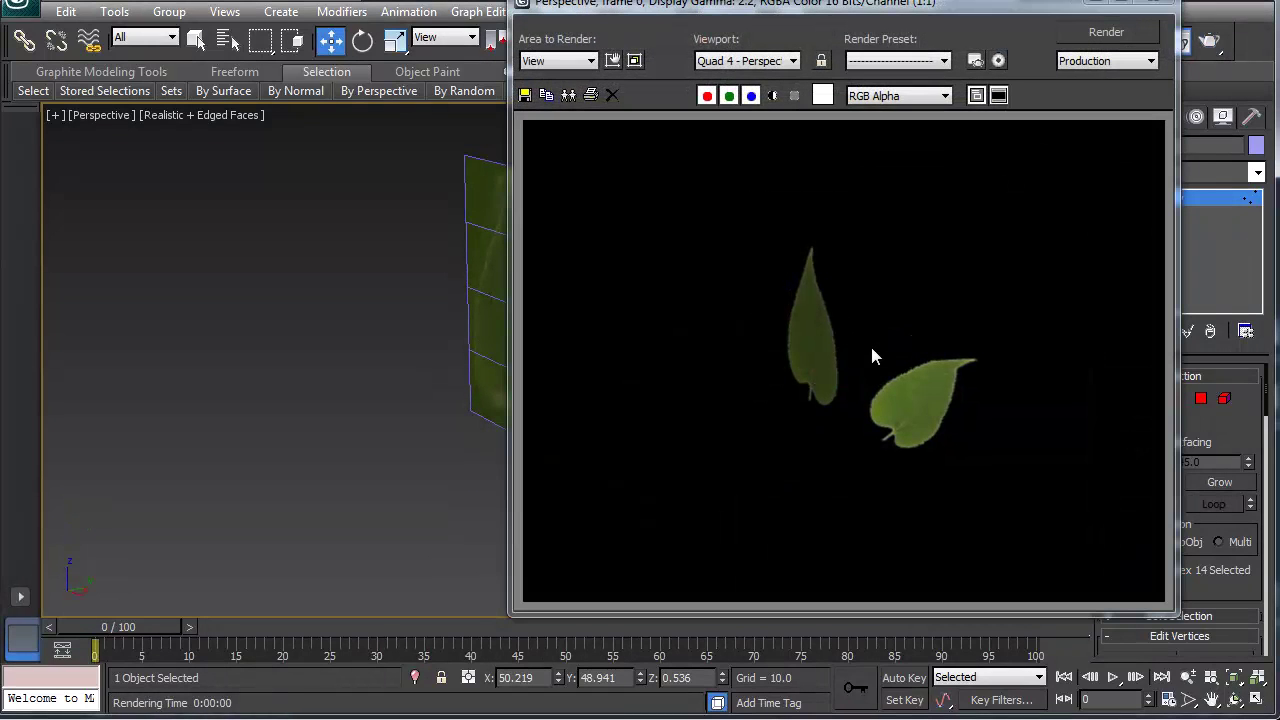
{"action": "left_click", "coordinate": [1168, 10]}
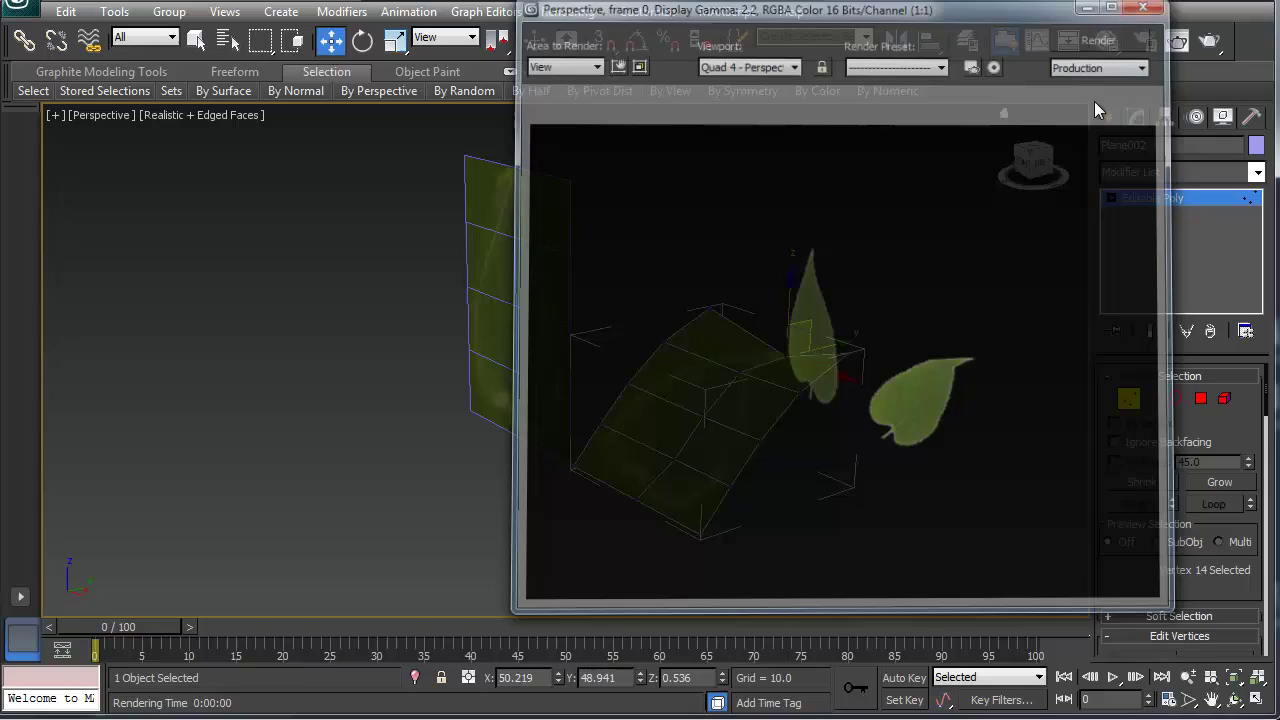
{"action": "middle_click_drag", "start_coordinate": [777, 414], "coordinate": [815, 455], "text": "alt"}
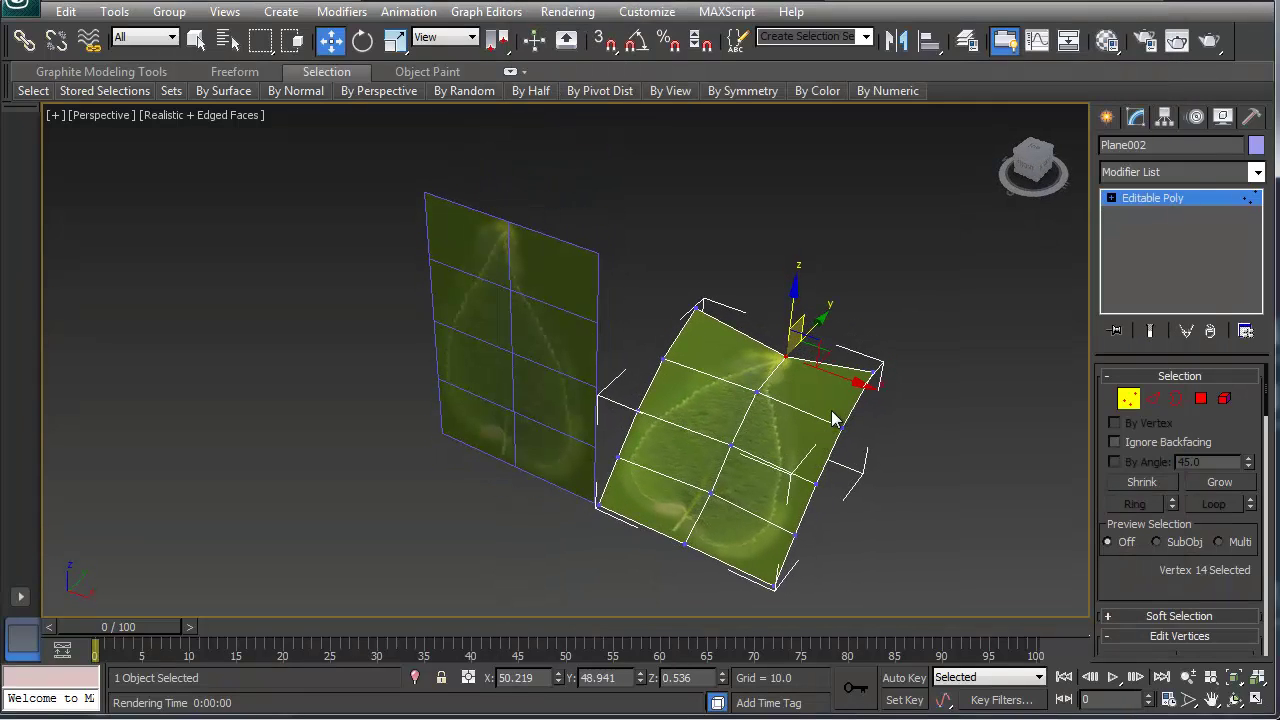
{"action": "left_click", "coordinate": [758, 395], "text": "alt"}
{"action": "left_click_drag", "start_coordinate": [765, 396], "coordinate": [766, 407]}
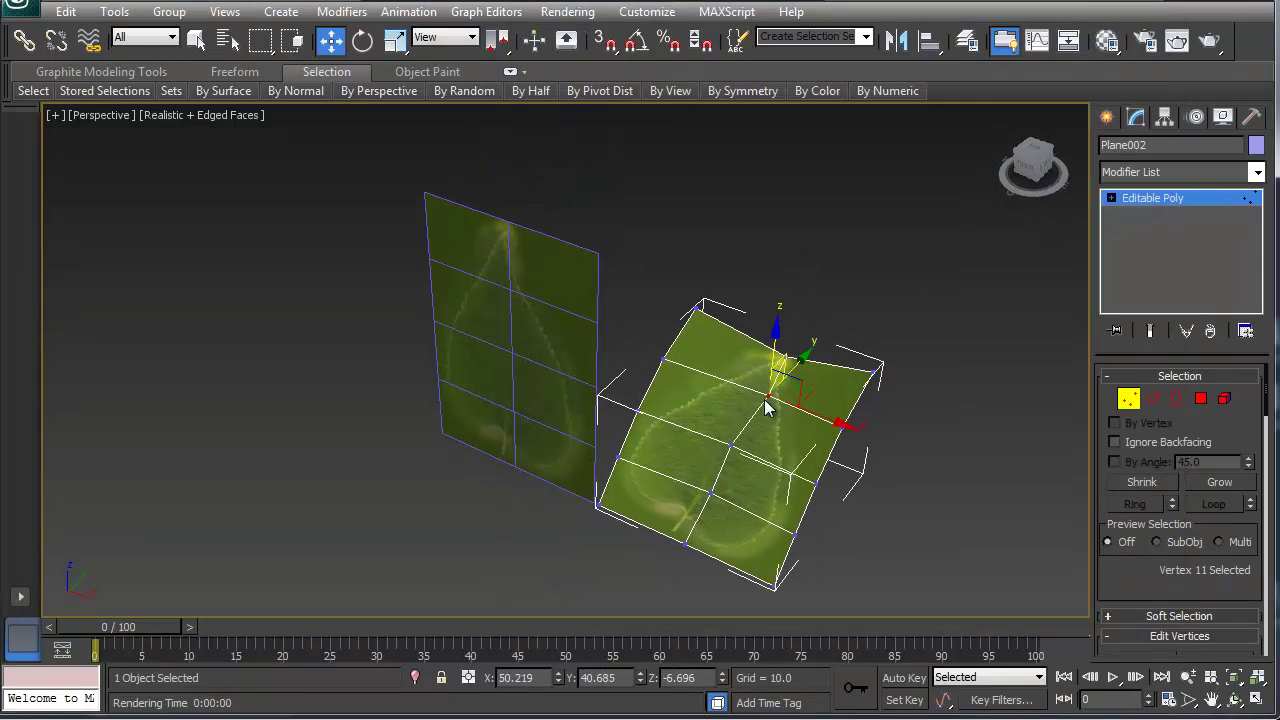
- Select the leaf's centre vertices, re-render to check, and exit Vertex mode
{"action": "left_click", "coordinate": [735, 448], "text": "alt"}
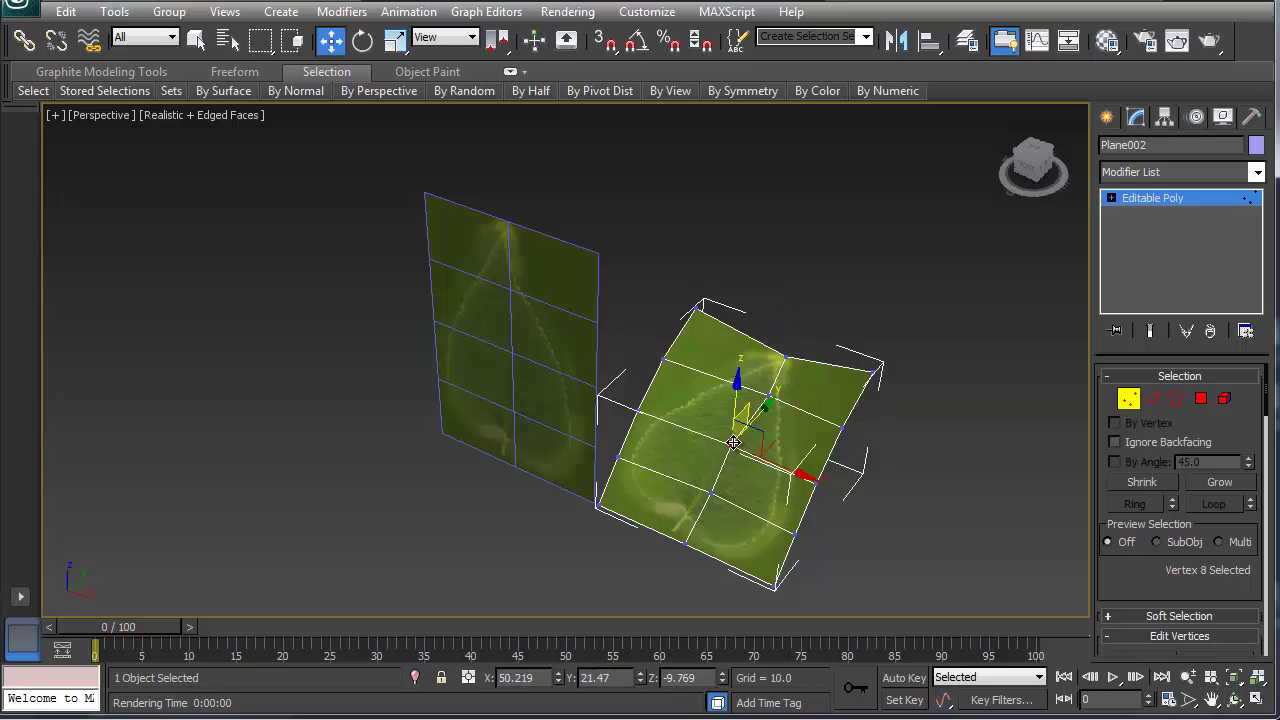
{"action": "left_click", "coordinate": [1210, 44]}
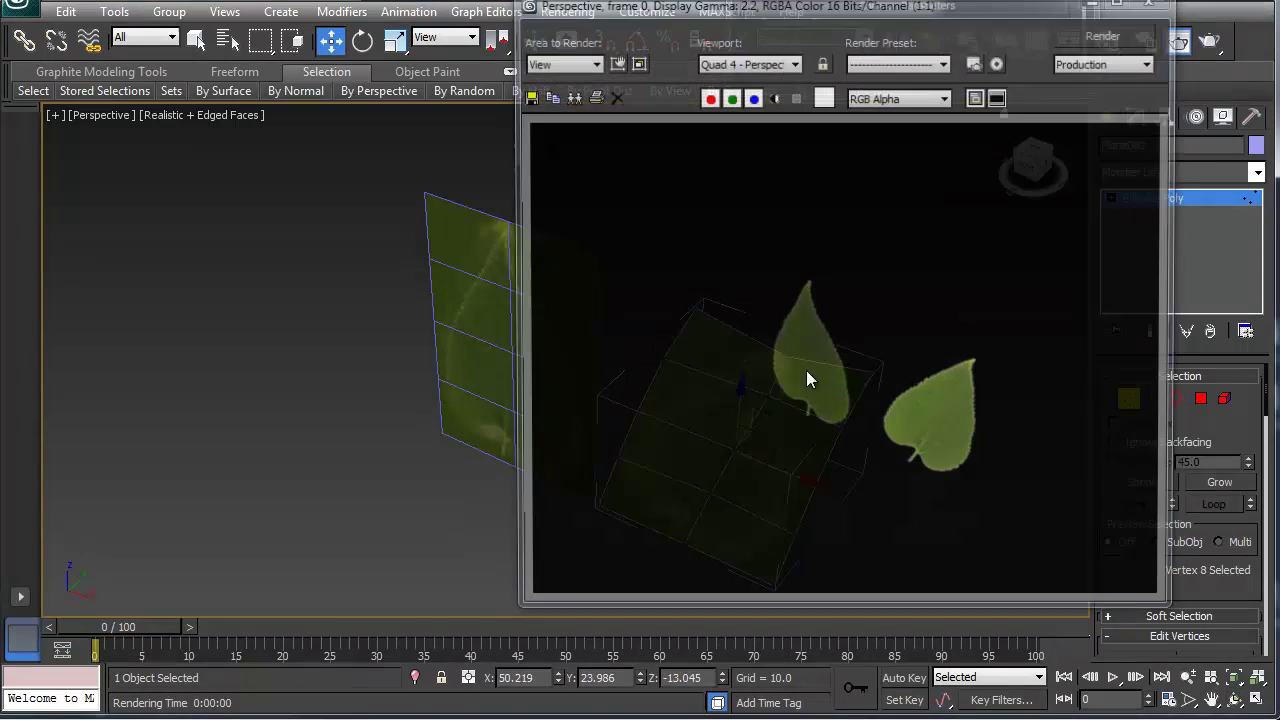
{"action": "left_click", "coordinate": [1157, 2]}
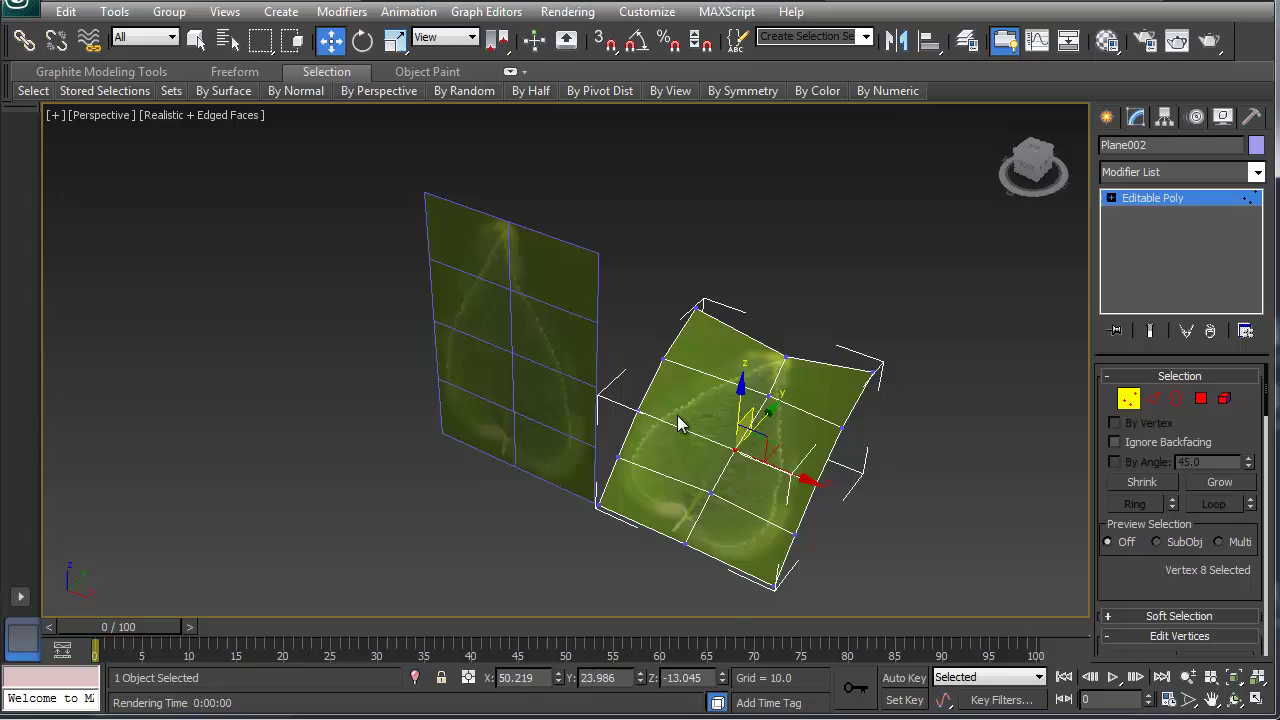
{"action": "middle_click_drag", "start_coordinate": [677, 415], "coordinate": [645, 420], "text": "alt"}
{"action": "left_click", "coordinate": [1129, 399]}
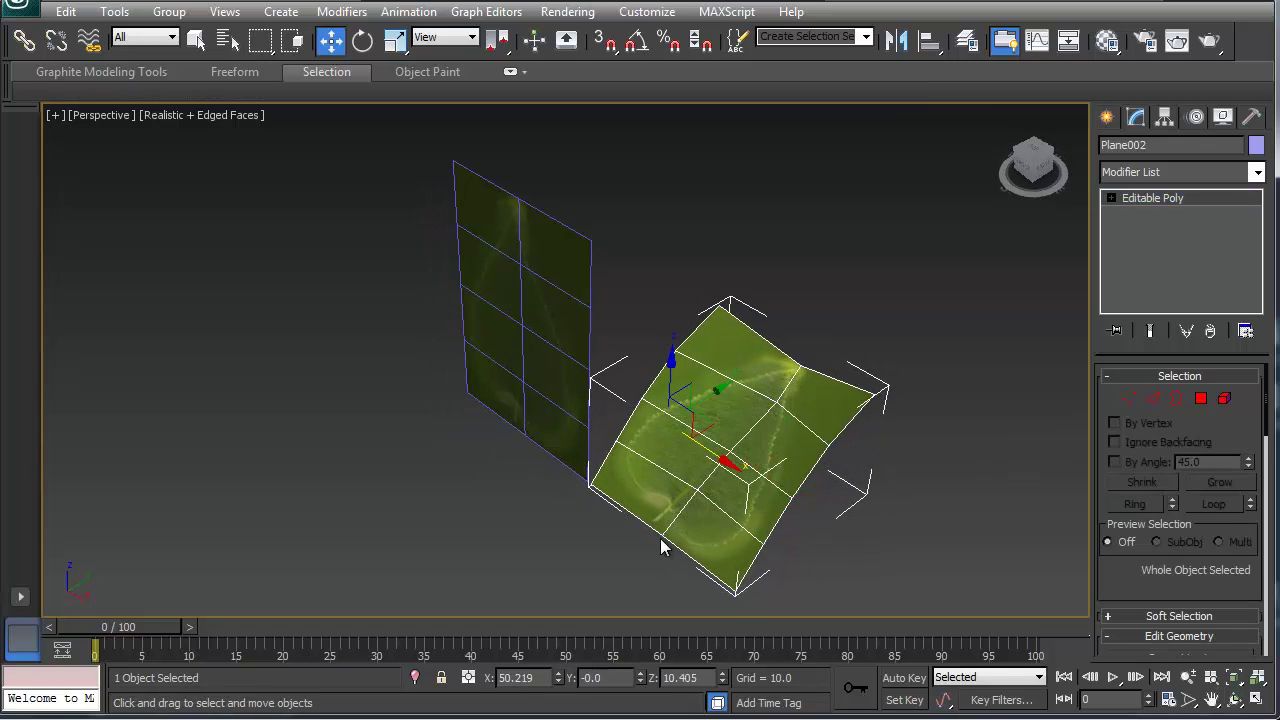
- Move Plane002's pivot from its centre down to the leaf's base with Affect Pivot Only
{"action": "left_click", "coordinate": [1165, 118]}
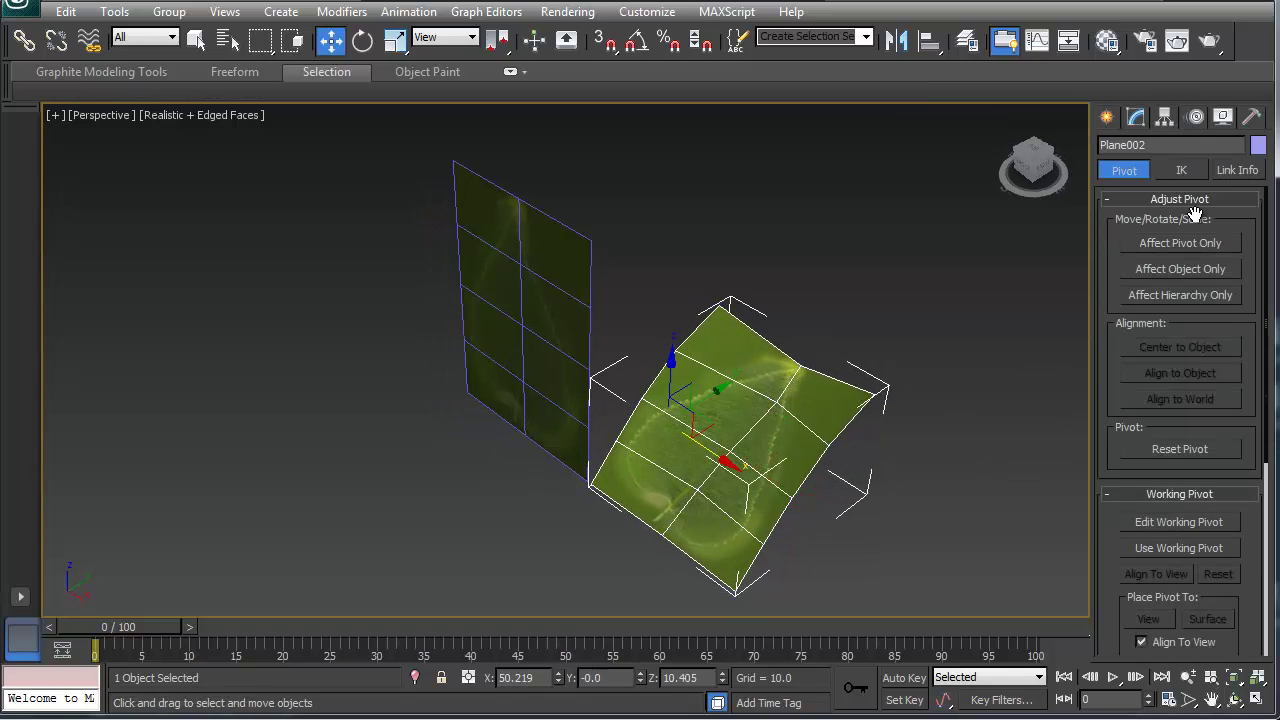
{"action": "left_click", "coordinate": [1182, 240]}
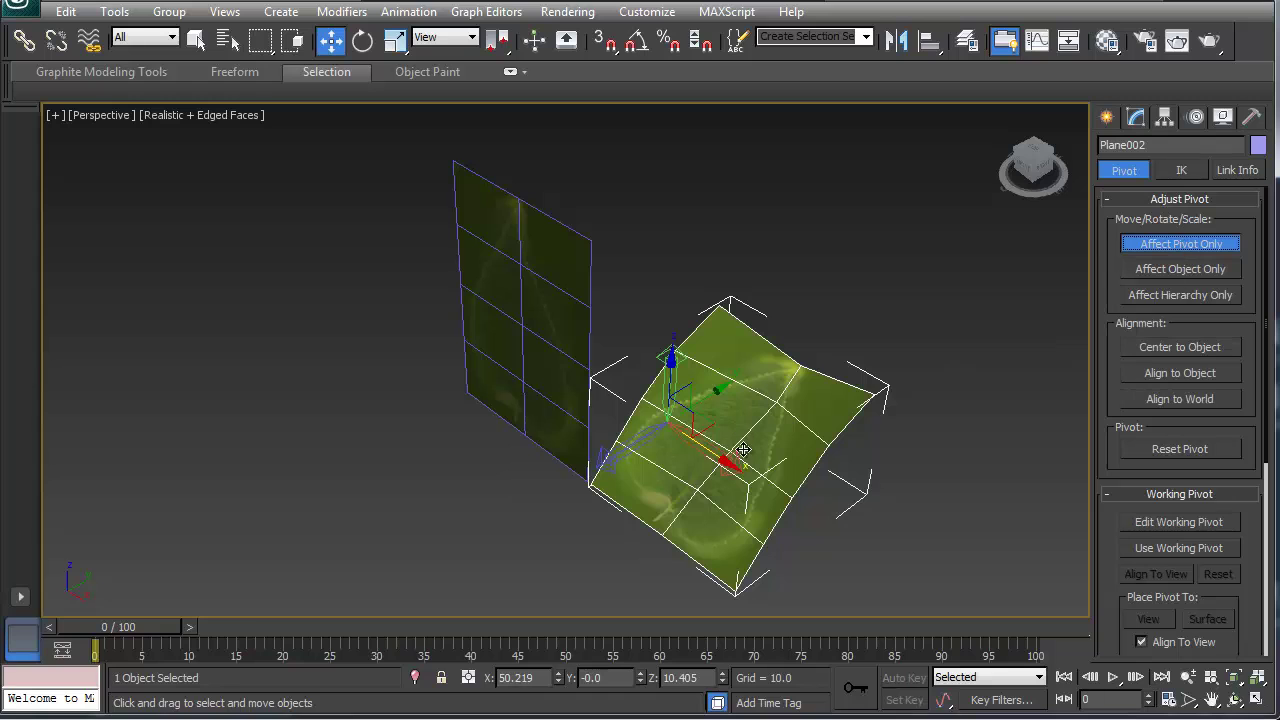
{"action": "middle_click_drag", "start_coordinate": [748, 452], "coordinate": [661, 401], "text": "alt"}
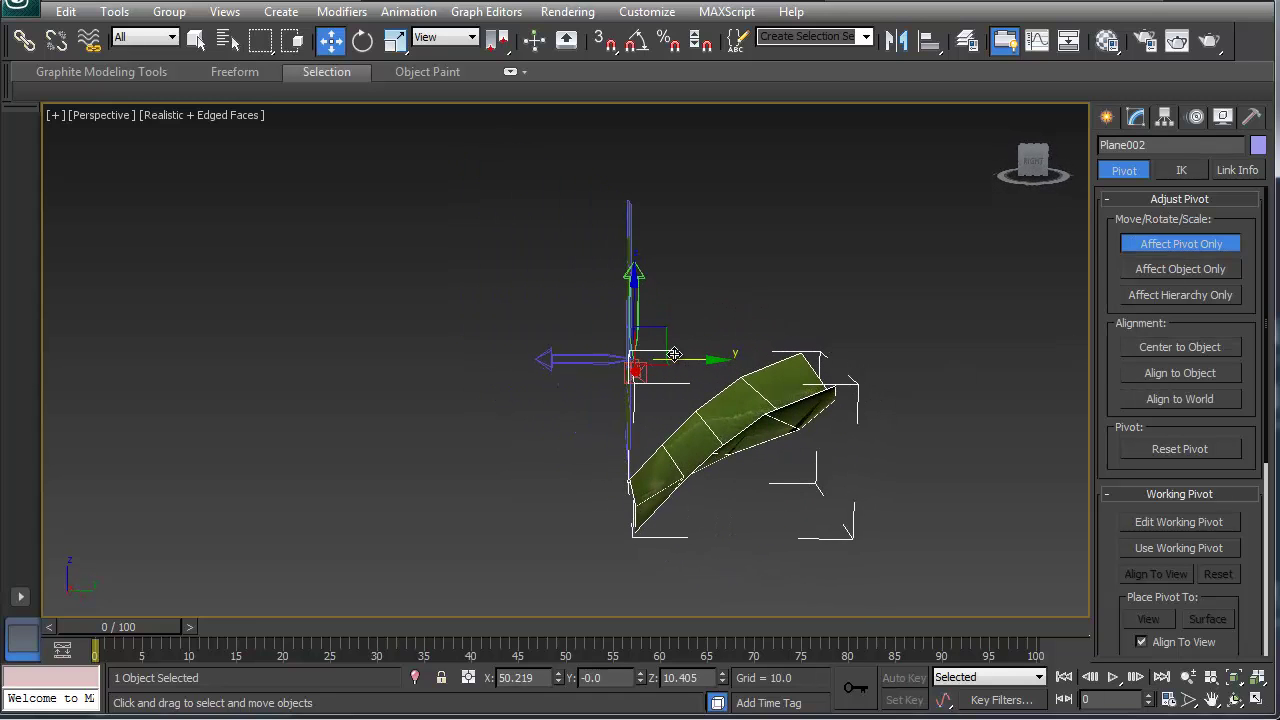
{"action": "left_click_drag", "start_coordinate": [665, 330], "coordinate": [665, 474]}
{"action": "left_click", "coordinate": [1145, 245]}
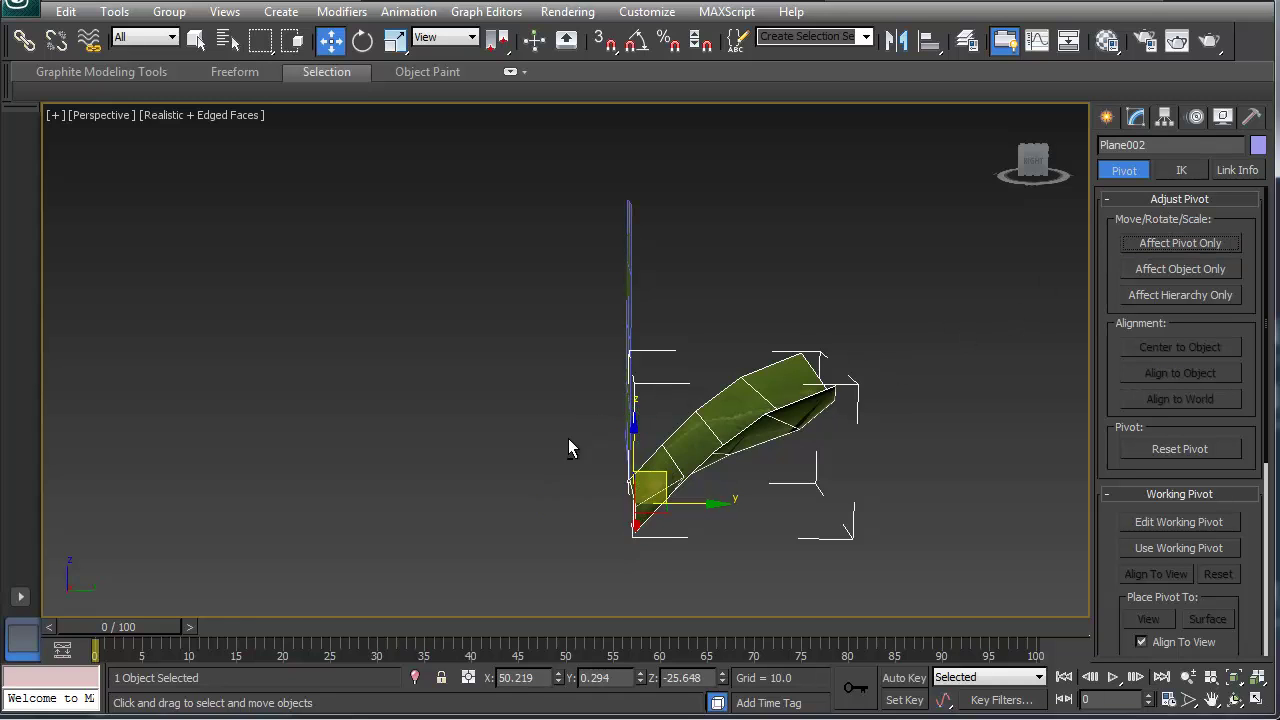
{"action": "middle_click_drag", "start_coordinate": [569, 446], "coordinate": [615, 533], "text": "alt"}
- Shift-rotate the leaf around its base pivot to create a rotated copy
{"action": "key", "text": "e"}
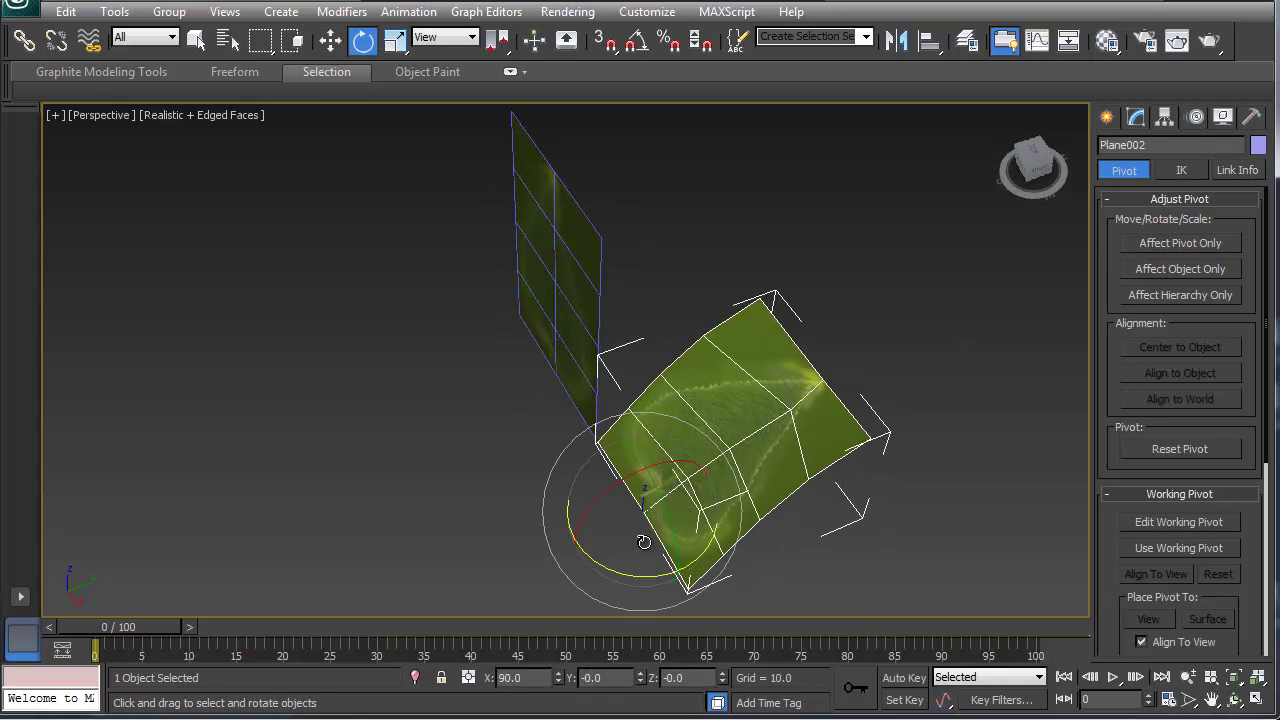
{"action": "mouse_move", "coordinate": [655, 578]}
{"action": "left_mouse_down", "text": "shift"}
{"action": "mouse_move", "coordinate": [871, 486]}
{"action": "mouse_move", "coordinate": [766, 563]}
{"action": "left_mouse_up", "text": "shift"}
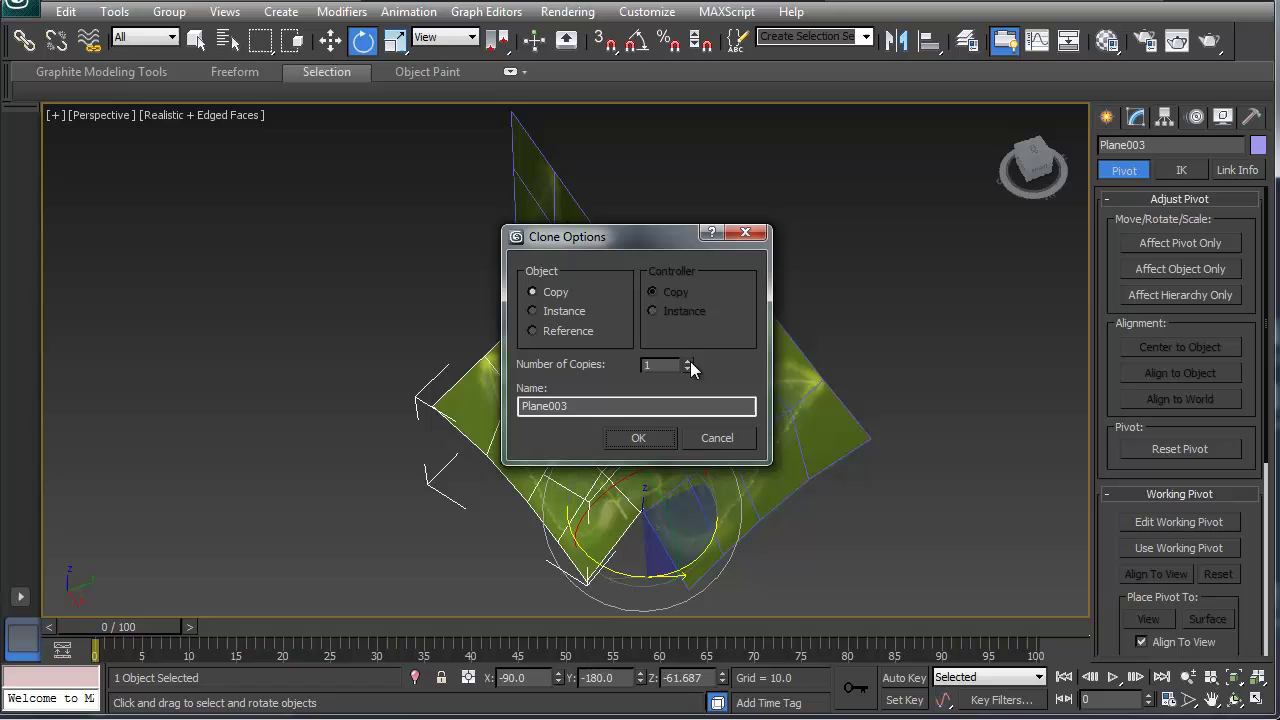
{"action": "left_click", "coordinate": [640, 437]}
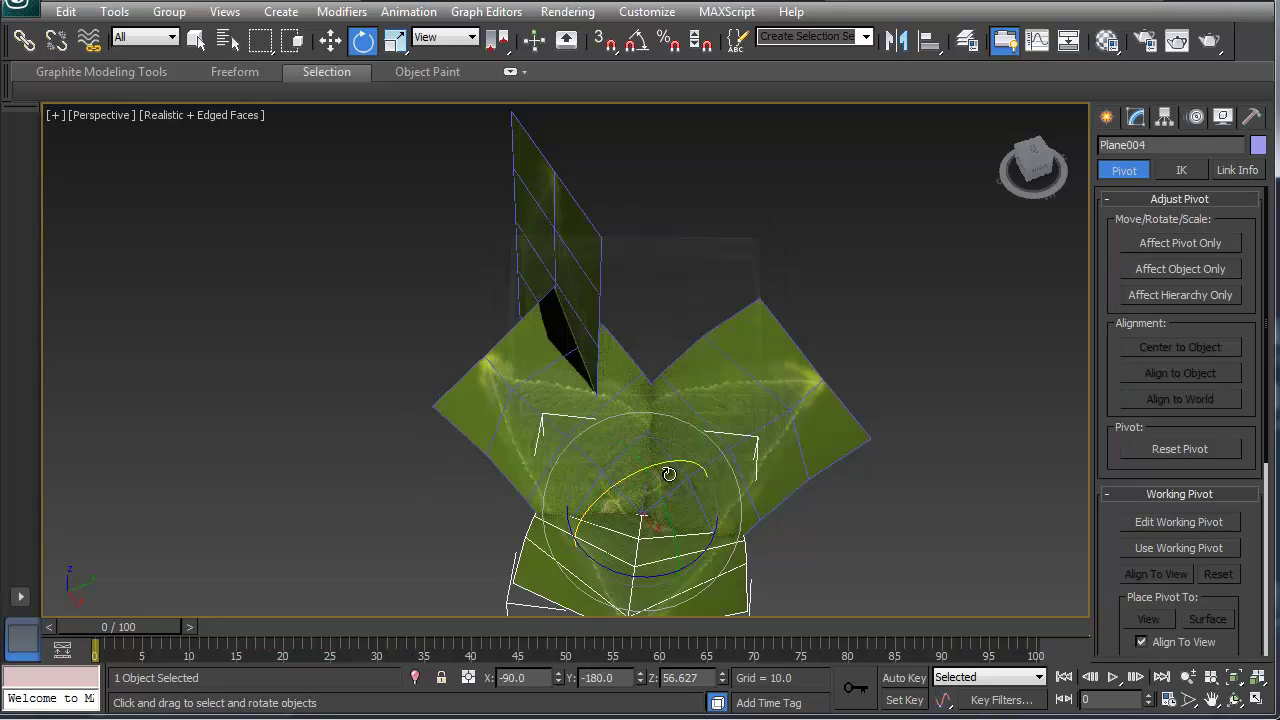
{"action": "middle_click_drag", "start_coordinate": [667, 512], "coordinate": [574, 405], "text": "alt"}
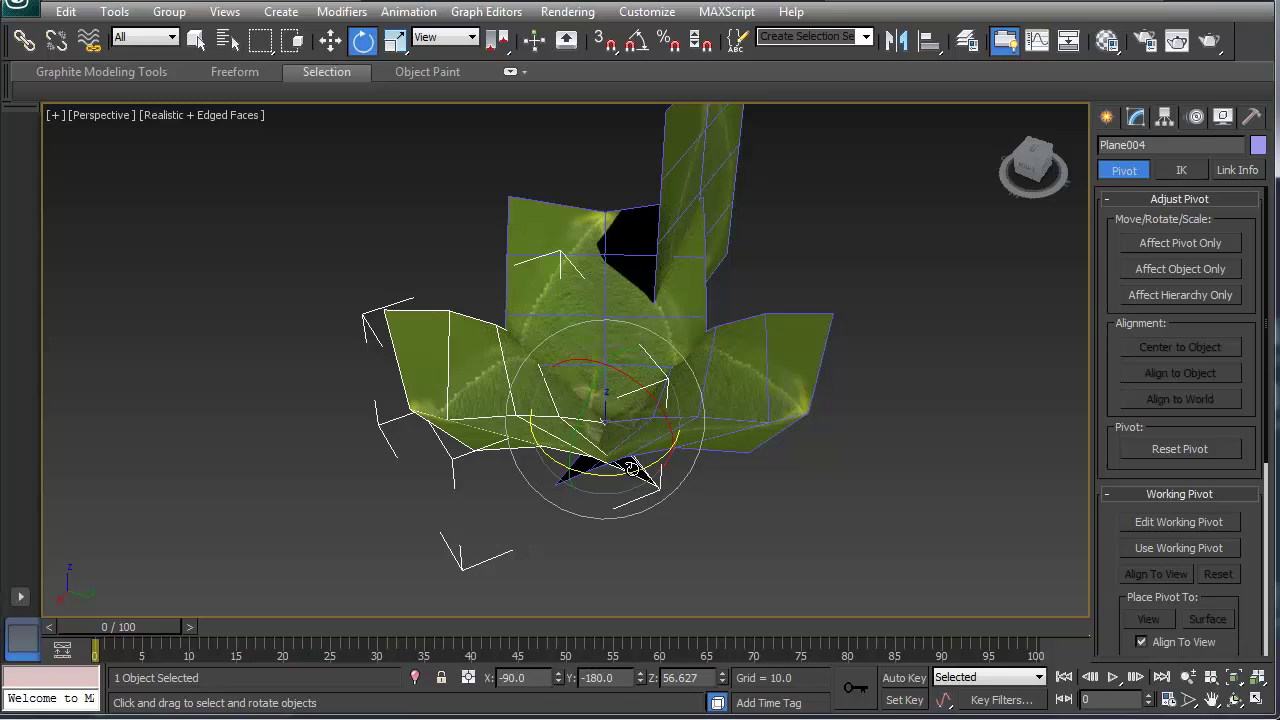
- Clone all three leaves and rotate the copies to fill the rosette's gaps
{"action": "key", "text": "ctrl+a"}
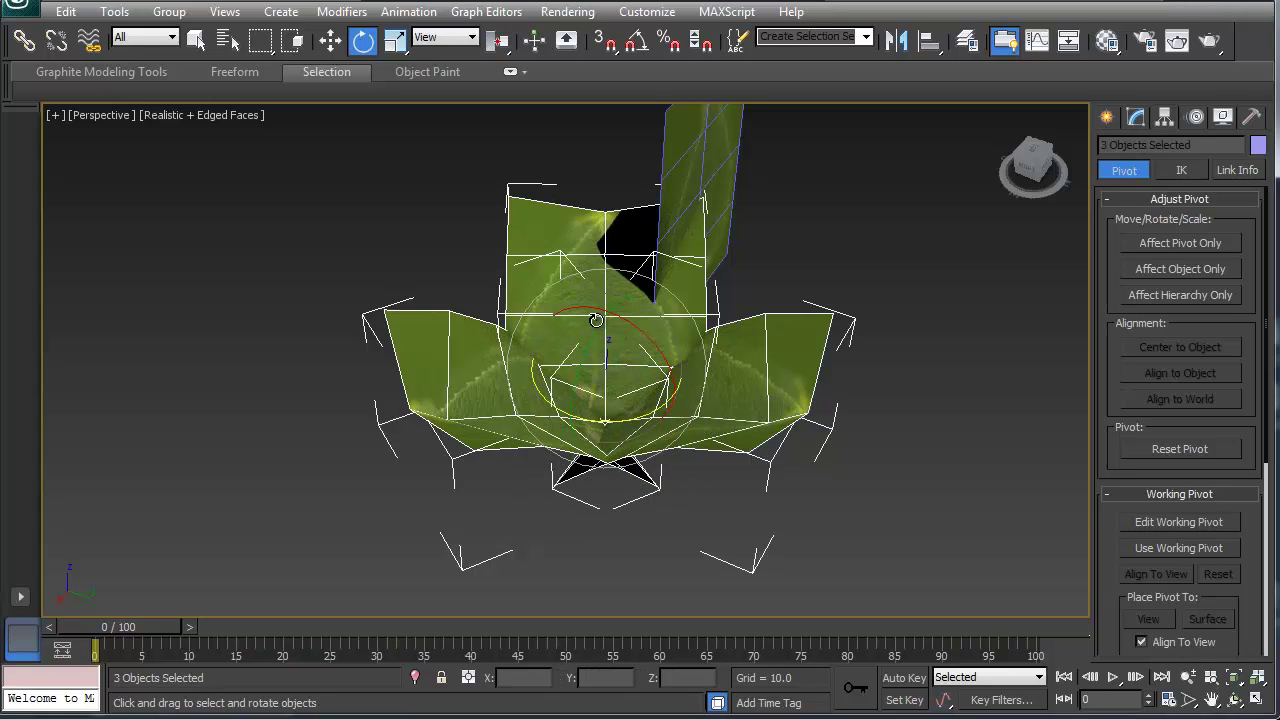
{"action": "key", "text": "w"}
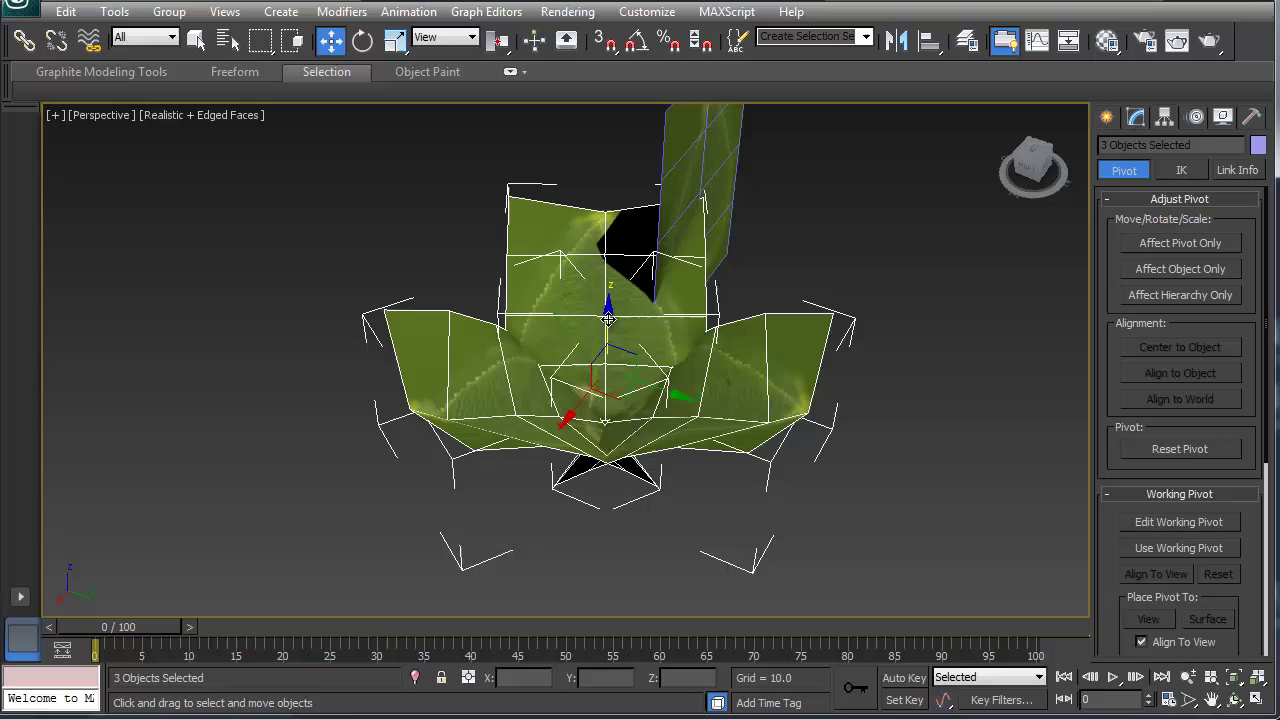
{"action": "left_click_drag", "start_coordinate": [608, 318], "coordinate": [608, 312], "text": "shift"}
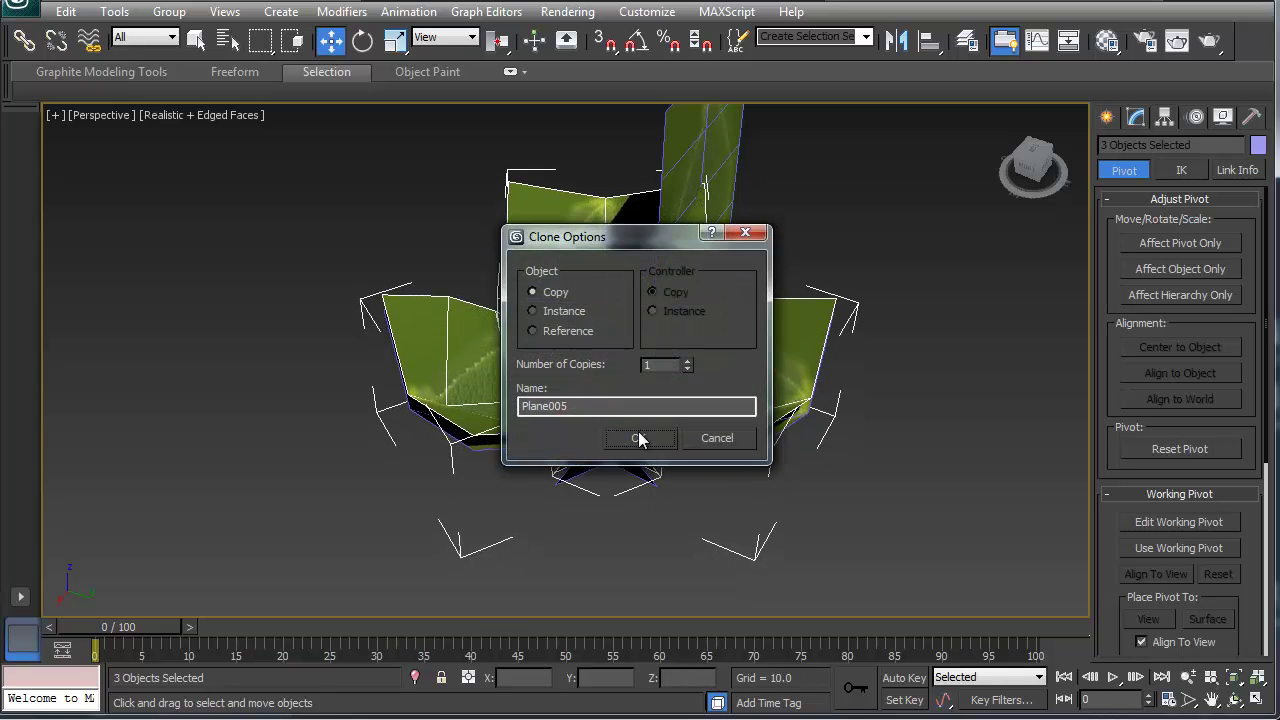
{"action": "left_click", "coordinate": [639, 440]}
{"action": "key", "text": "e"}
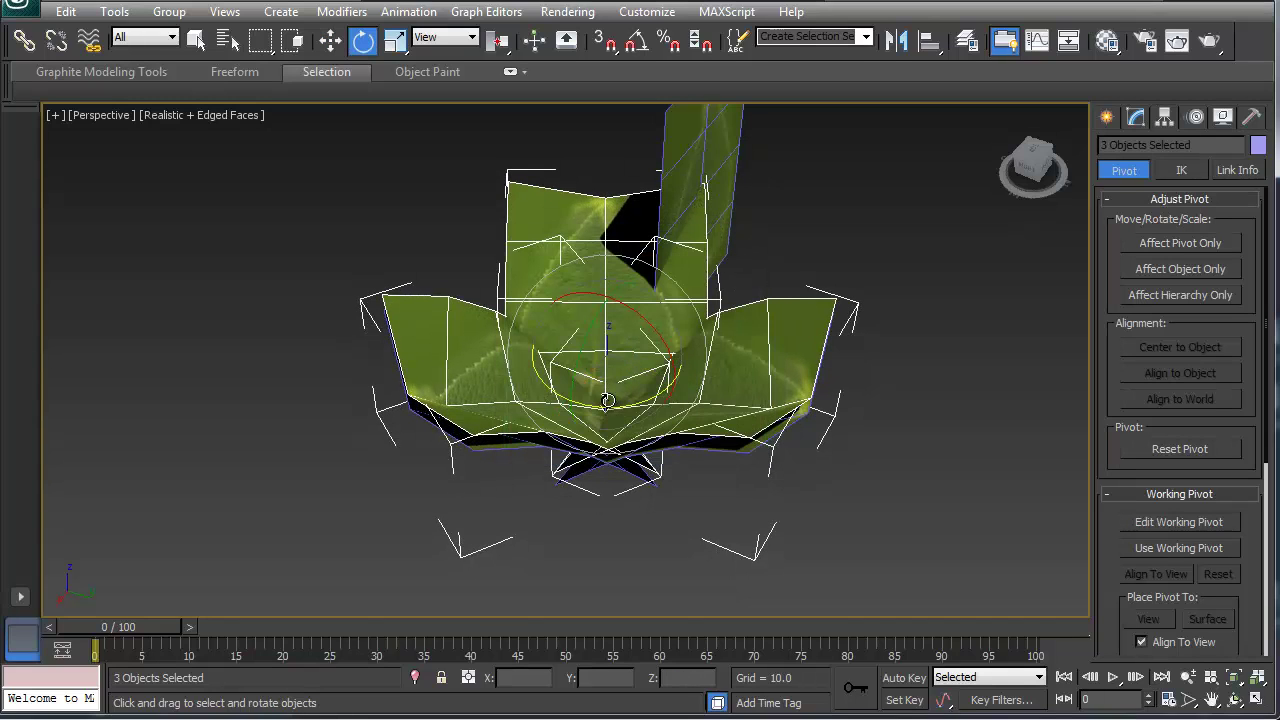
{"action": "left_click_drag", "start_coordinate": [604, 409], "coordinate": [688, 398]}
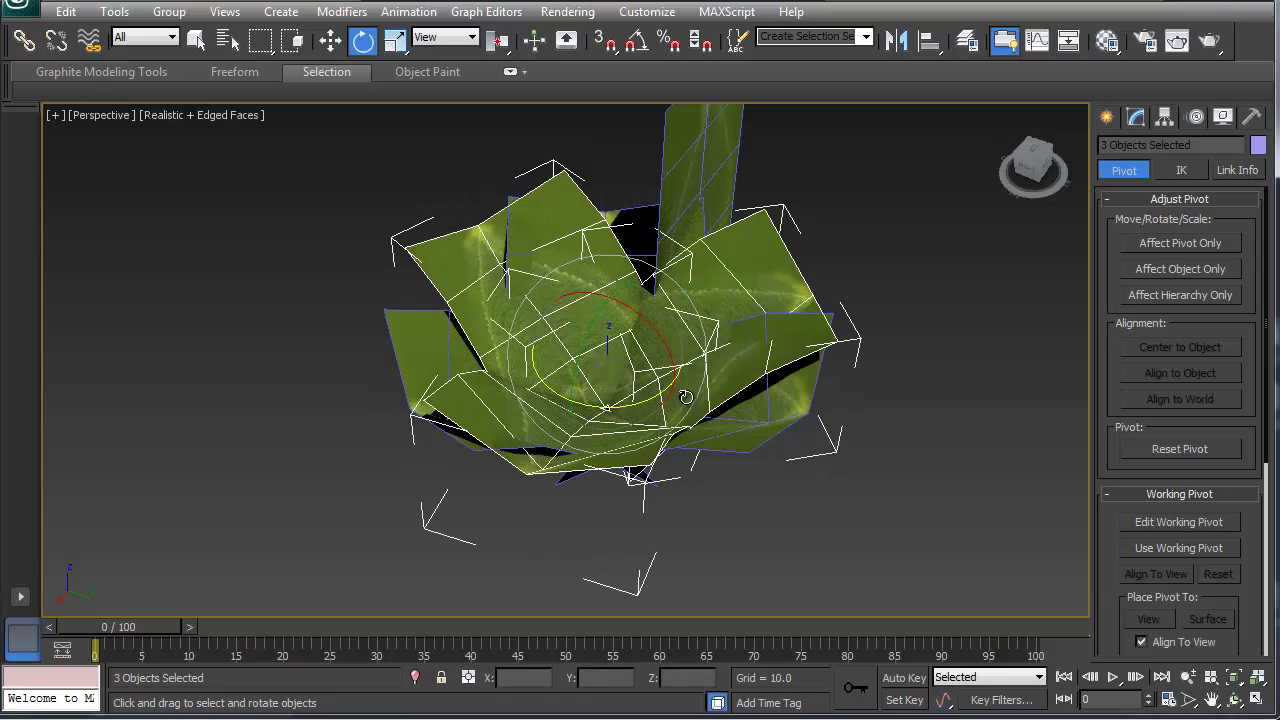
{"action": "middle_click_drag", "start_coordinate": [505, 425], "coordinate": [590, 442], "text": "alt"}
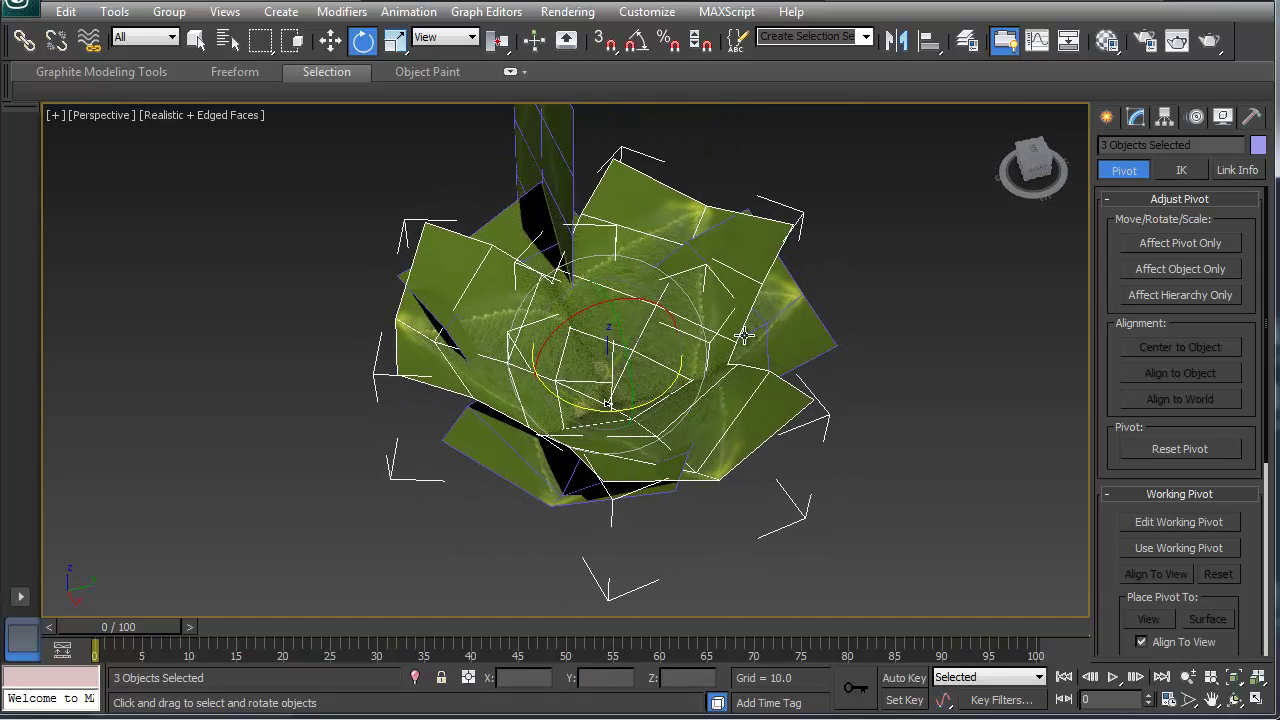
{"action": "left_click", "coordinate": [1209, 40]}
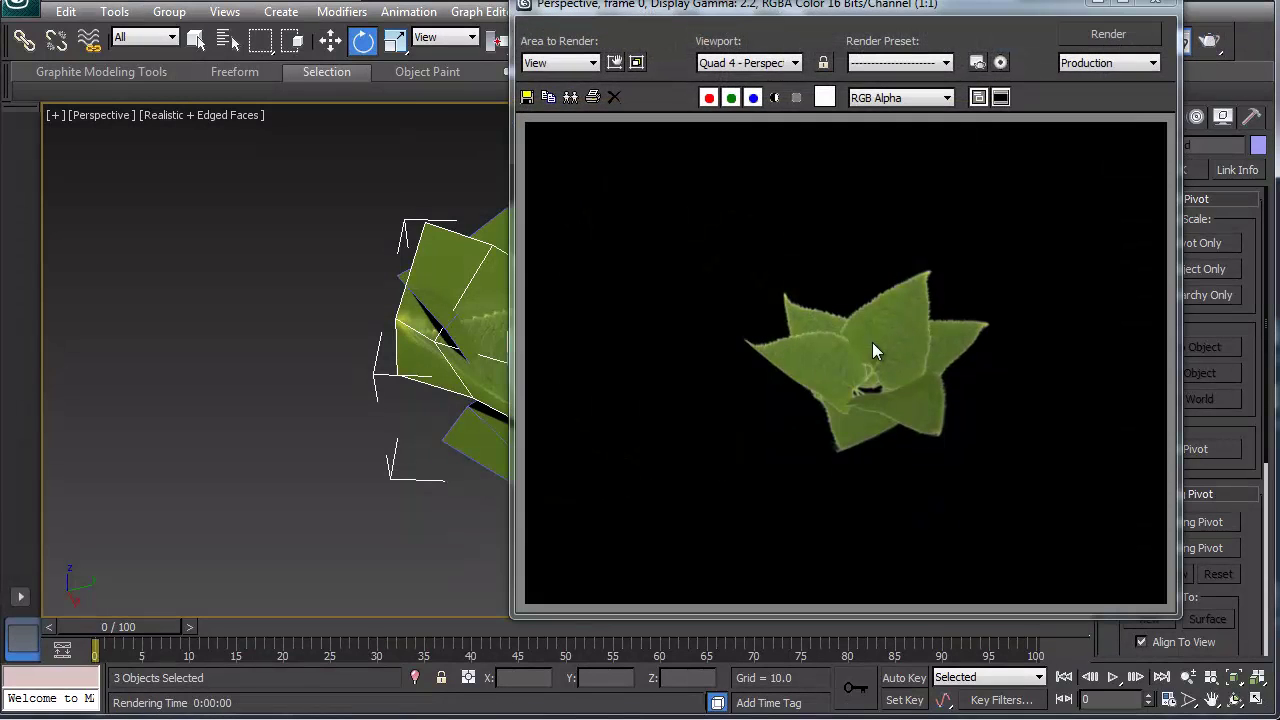